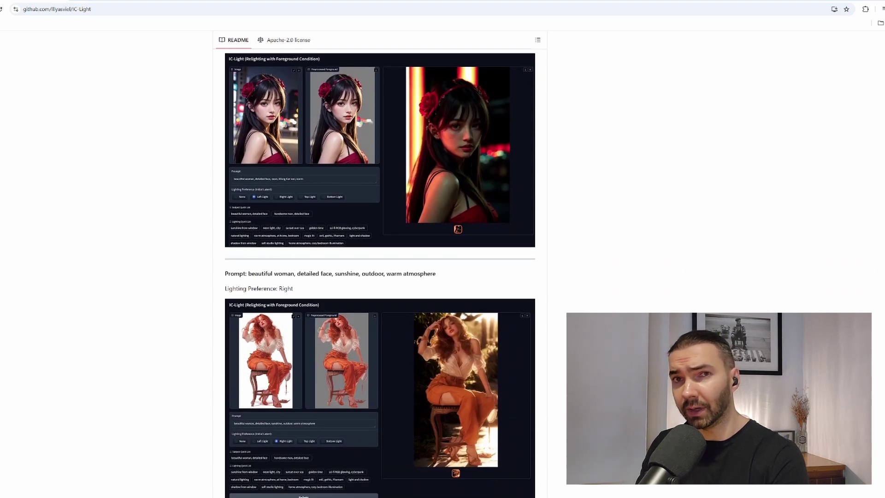
{"action": "scroll", "coordinate": [379, 272], "scroll_direction": "down", "scroll_amount": 10}
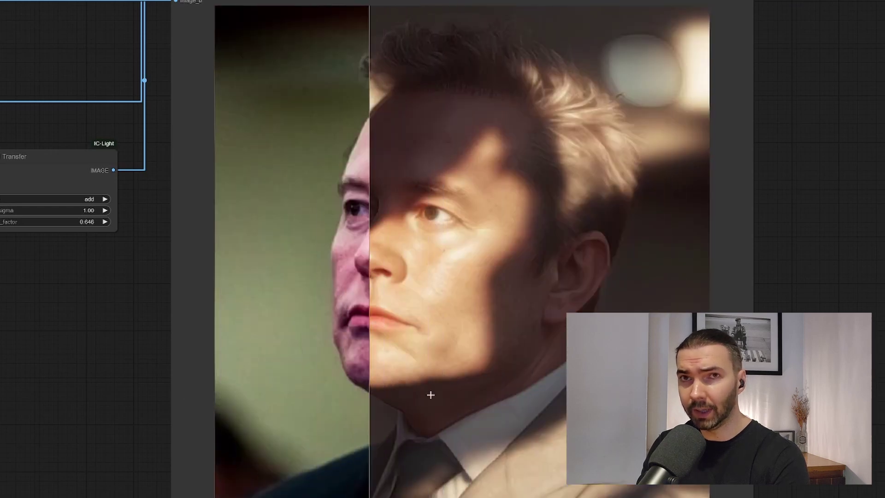
Zoom and pan the IC-Light workflow toward the portrait's image loader node.
{"action": "scroll", "coordinate": [705, 415], "scroll_direction": "down", "scroll_amount": 10}
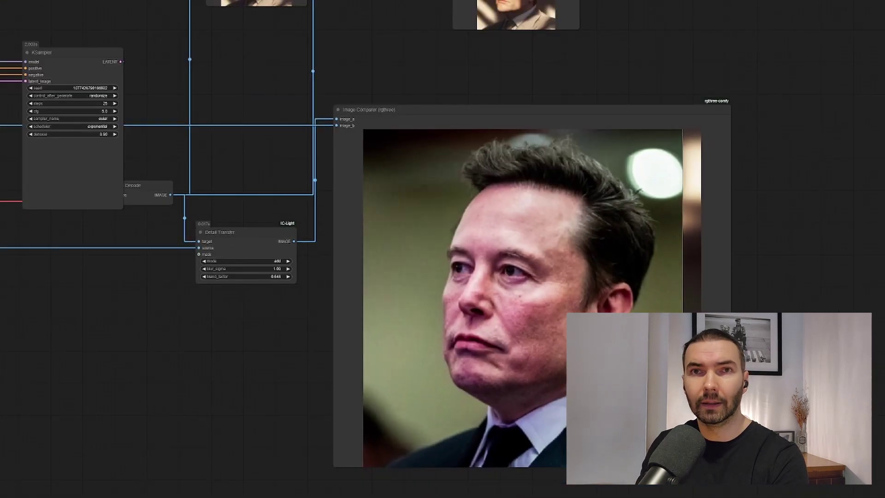
{"action": "left_click_drag", "start_coordinate": [333, 437], "coordinate": [438, 438]}
{"action": "scroll", "coordinate": [432, 403], "scroll_direction": "up", "scroll_amount": 2}
{"action": "scroll", "coordinate": [438, 404], "scroll_direction": "up", "scroll_amount": 1}
{"action": "scroll", "coordinate": [360, 438], "scroll_direction": "up", "scroll_amount": 3}
{"action": "scroll", "coordinate": [360, 438], "scroll_direction": "up", "scroll_amount": 2}
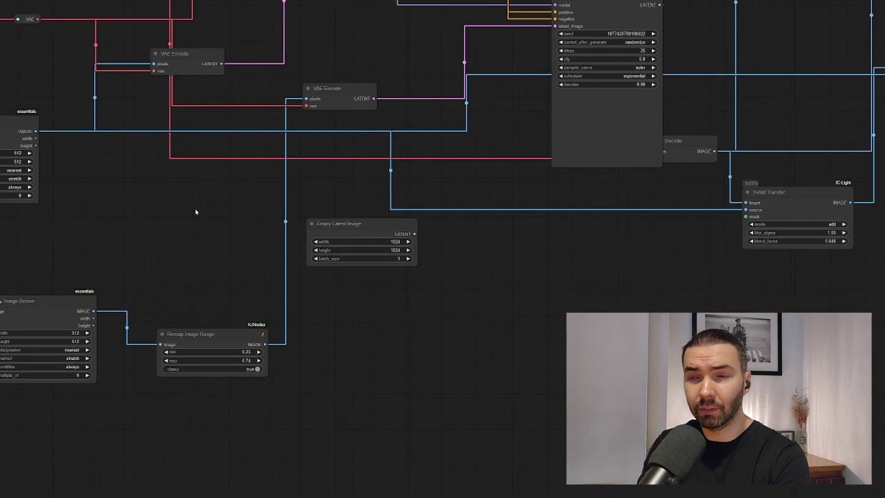
Pan across the mask image loader to the KSampler and output nodes.
{"action": "left_click_drag", "start_coordinate": [196, 210], "coordinate": [515, 387]}
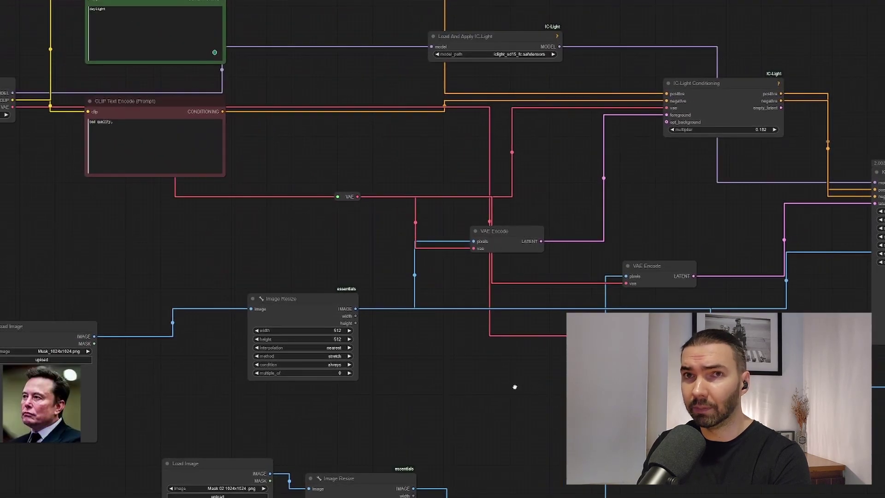
{"action": "left_click_drag", "start_coordinate": [551, 436], "coordinate": [555, 364]}
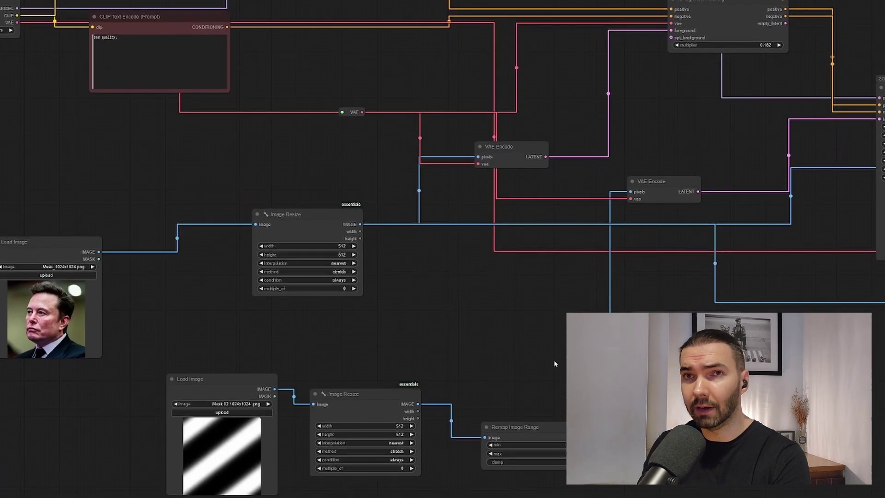
{"action": "left_click_drag", "start_coordinate": [753, 347], "coordinate": [433, 373]}
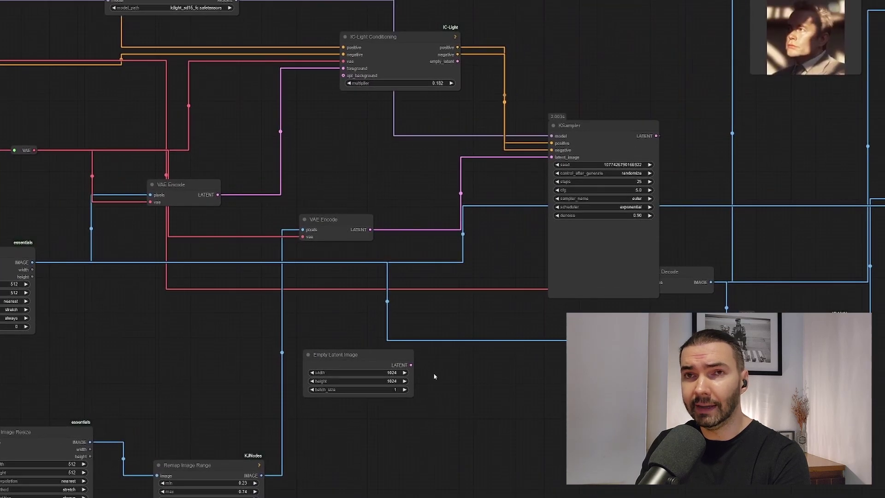
{"action": "scroll", "coordinate": [433, 374], "scroll_direction": "down", "scroll_amount": 1}
{"action": "scroll", "coordinate": [433, 376], "scroll_direction": "down", "scroll_amount": 2}
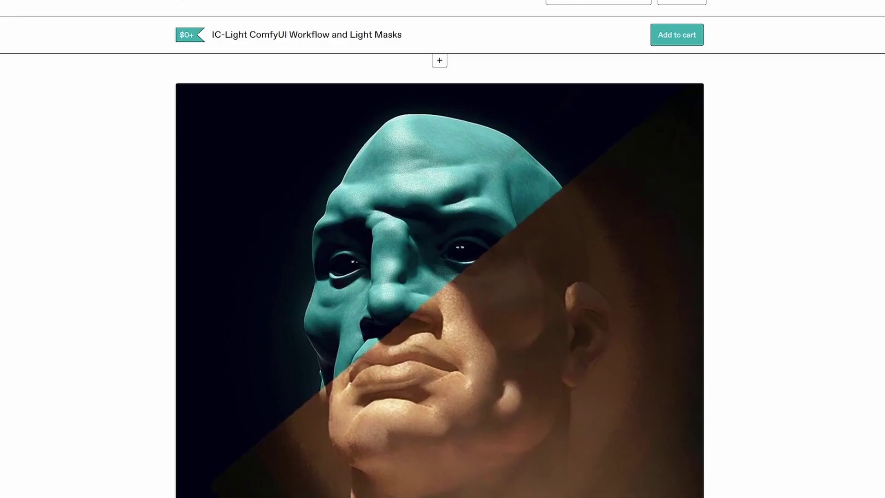
{"action": "scroll", "coordinate": [440, 277], "scroll_direction": "down", "scroll_amount": 3}
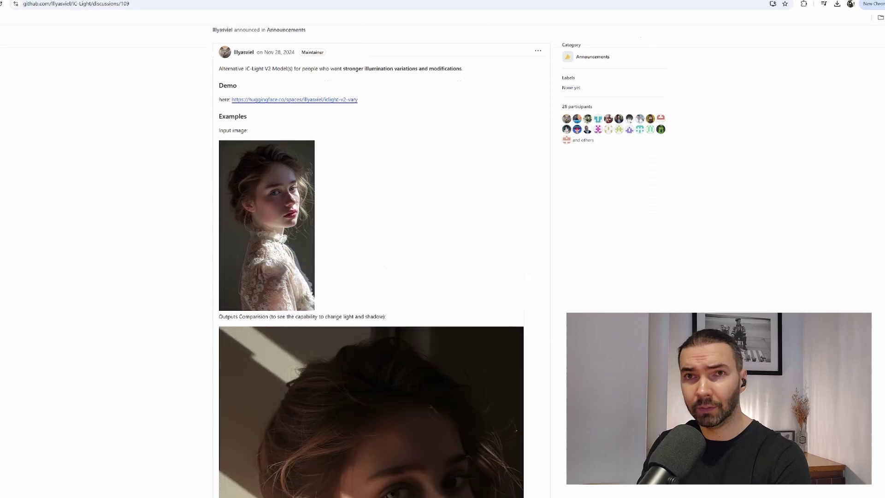
Scroll through the V2-Vary discussion's before-and-after relighting examples.
{"action": "scroll", "coordinate": [371, 272], "scroll_direction": "down", "scroll_amount": 5}
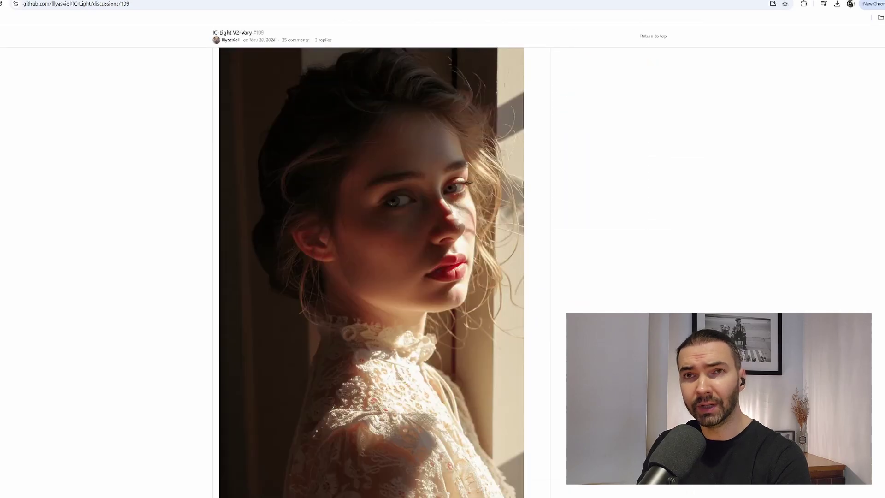
{"action": "scroll", "coordinate": [371, 271], "scroll_direction": "down", "scroll_amount": 2}
{"action": "scroll", "coordinate": [371, 272], "scroll_direction": "down", "scroll_amount": 9}
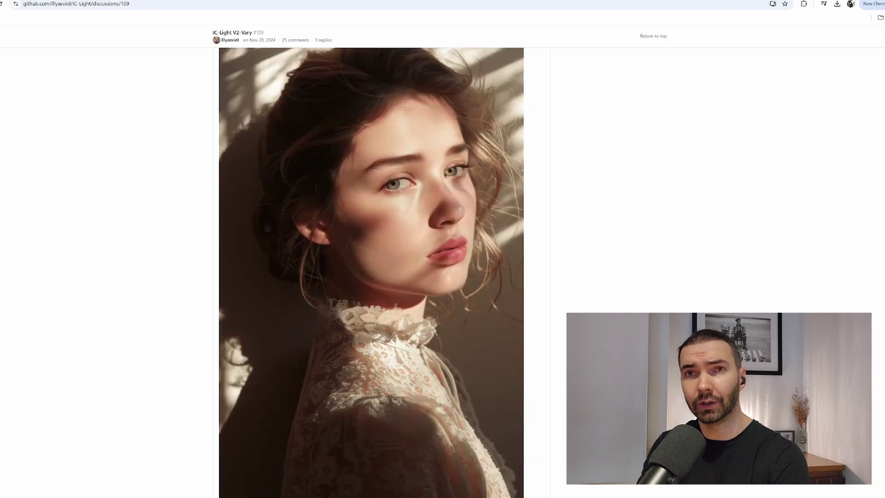
{"action": "scroll", "coordinate": [371, 272], "scroll_direction": "down", "scroll_amount": 10}
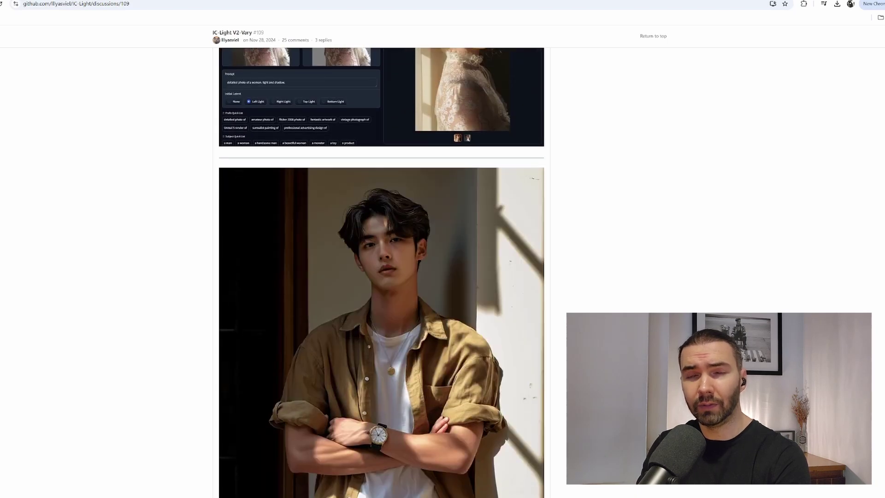
{"action": "scroll", "coordinate": [371, 272], "scroll_direction": "down", "scroll_amount": 2}
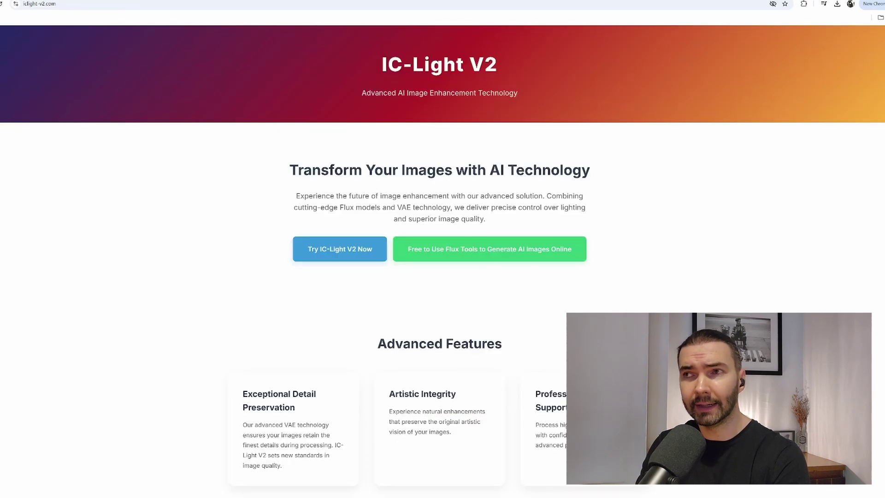
{"action": "scroll", "coordinate": [443, 230], "scroll_direction": "down", "scroll_amount": 2}
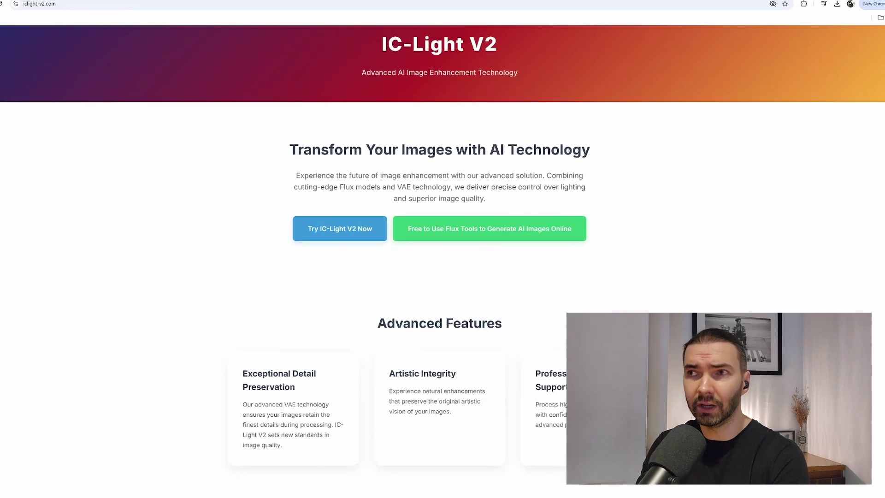
{"action": "scroll", "coordinate": [442, 249], "scroll_direction": "down", "scroll_amount": 6}
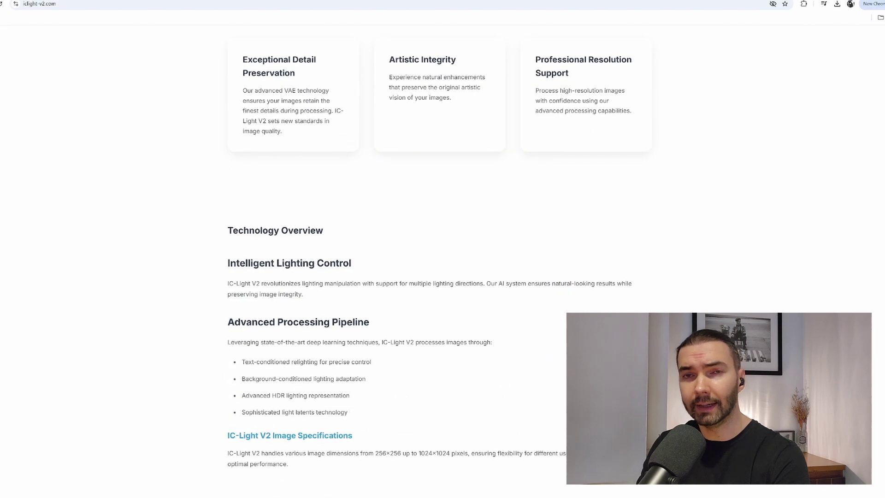
{"action": "scroll", "coordinate": [442, 249], "scroll_direction": "down", "scroll_amount": 7}
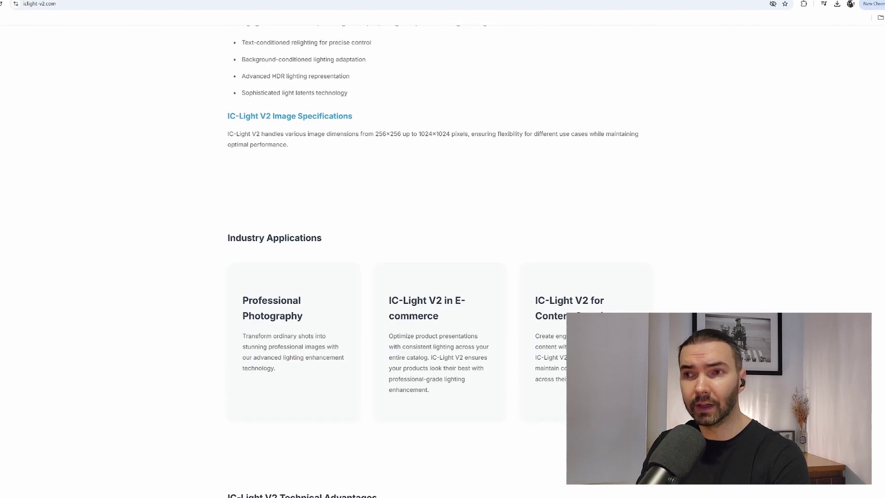
{"action": "scroll", "coordinate": [442, 248], "scroll_direction": "down", "scroll_amount": 9}
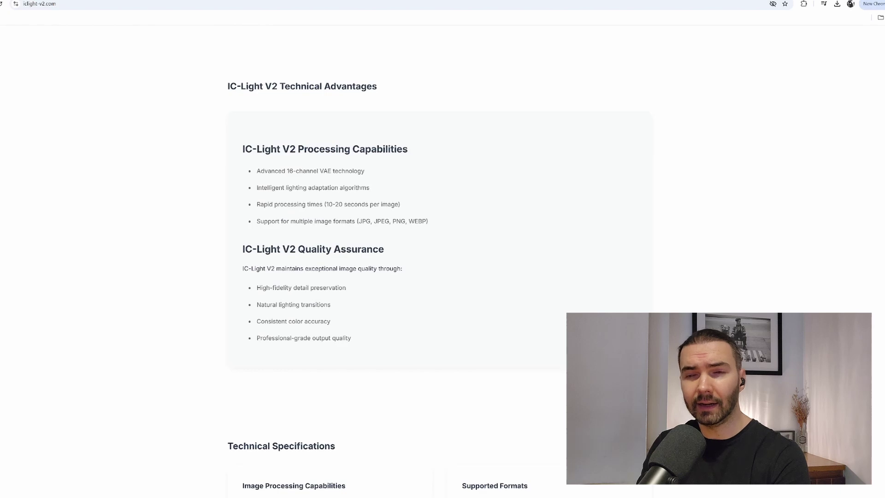
{"action": "scroll", "coordinate": [443, 249], "scroll_direction": "down", "scroll_amount": 8}
{"action": "scroll", "coordinate": [442, 249], "scroll_direction": "down", "scroll_amount": 5}
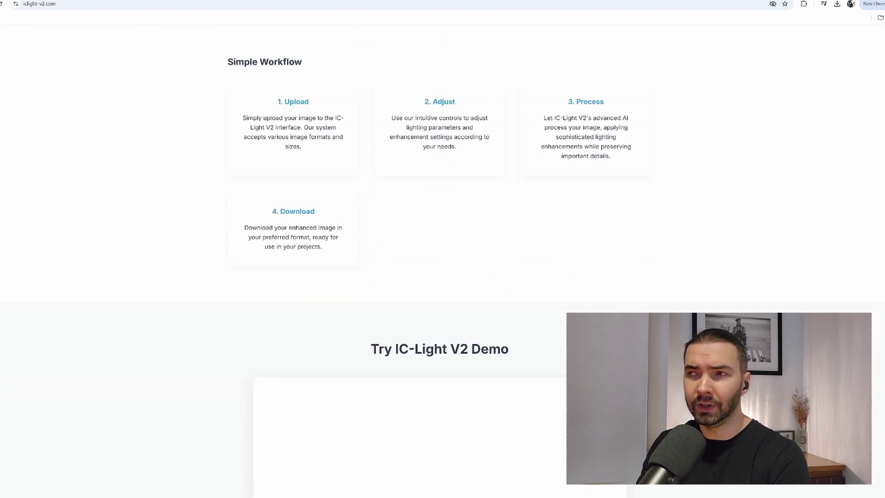
{"action": "scroll", "coordinate": [442, 249], "scroll_direction": "down", "scroll_amount": 7}
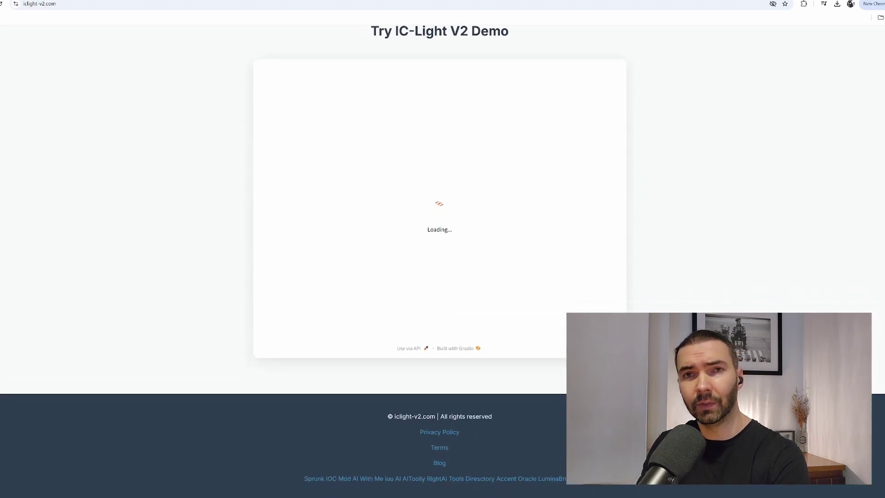
{"action": "key", "text": "Home"}
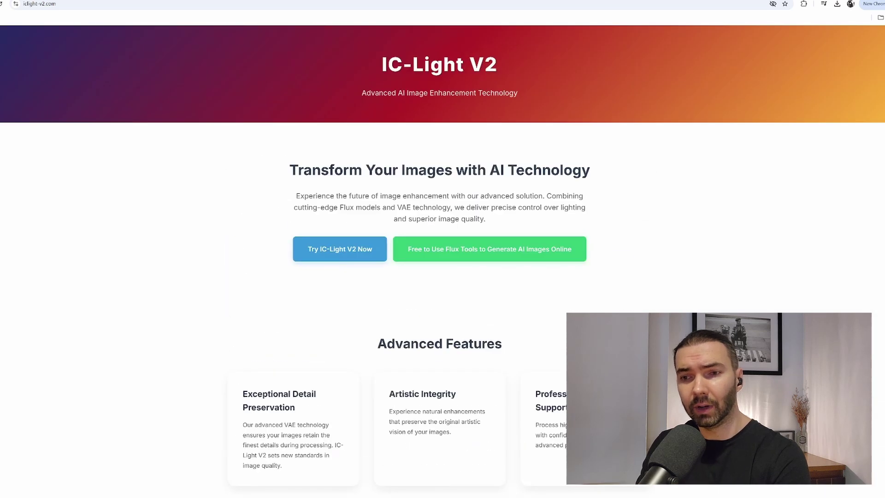
Return to the V2-Vary discussion and browse the T-rex and desert portrait examples.
{"action": "key", "text": "ctrl+Tab"}
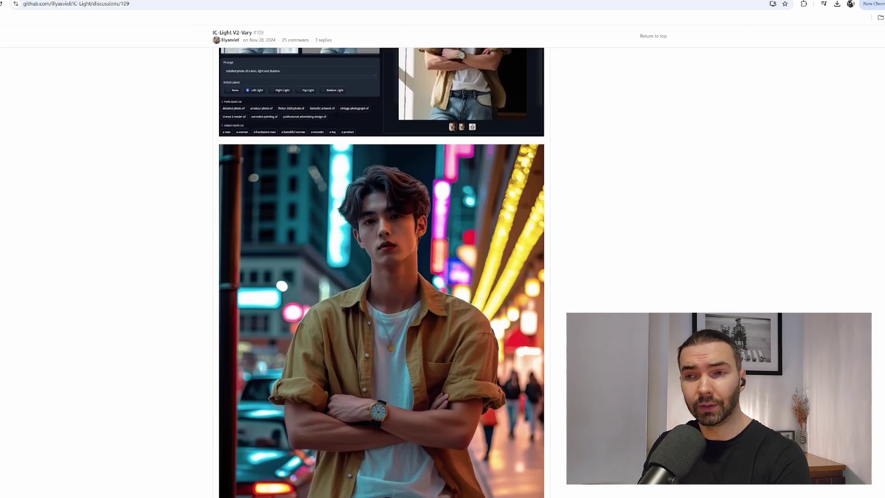
{"action": "scroll", "coordinate": [381, 272], "scroll_direction": "down", "scroll_amount": 5}
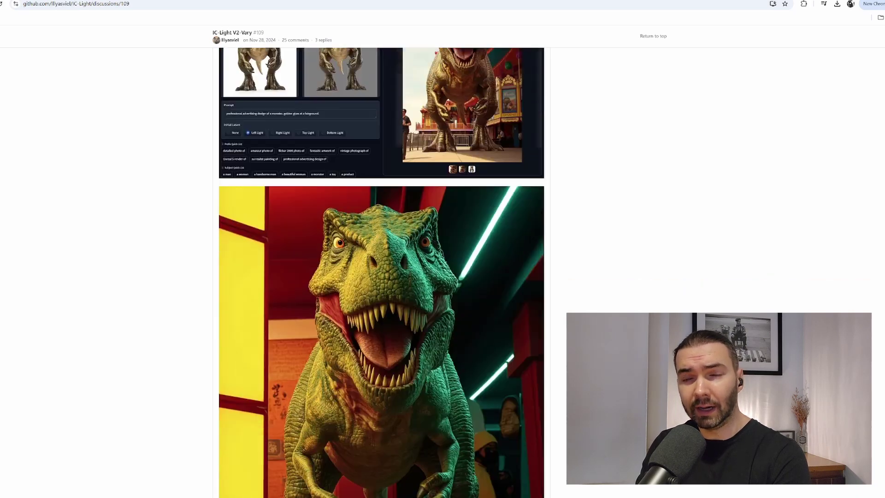
{"action": "scroll", "coordinate": [382, 272], "scroll_direction": "down", "scroll_amount": 10}
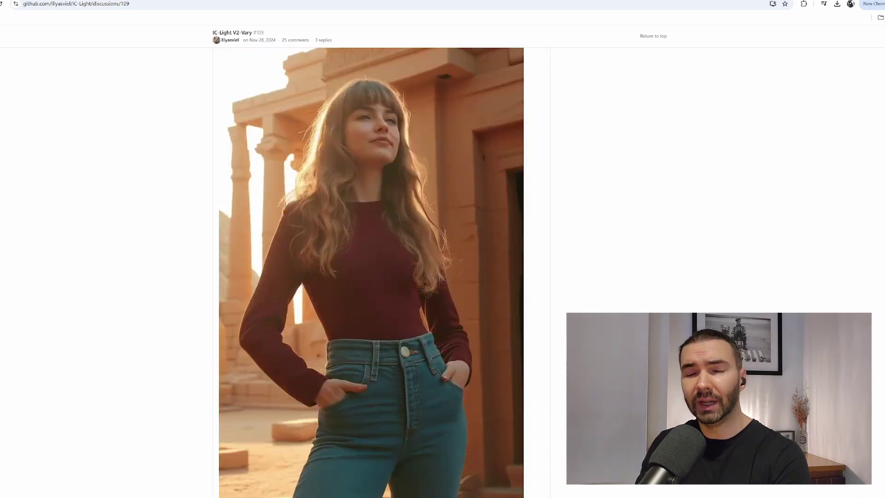
{"action": "scroll", "coordinate": [381, 272], "scroll_direction": "down", "scroll_amount": 10}
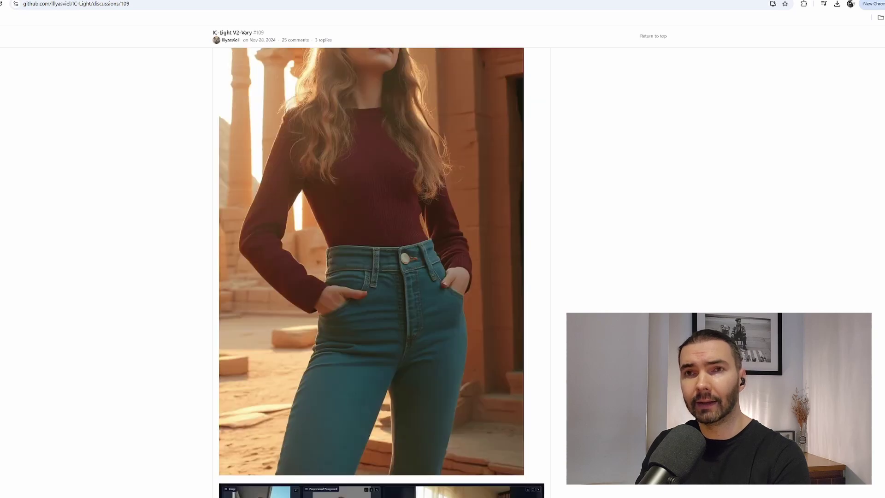
{"action": "scroll", "coordinate": [382, 272], "scroll_direction": "down", "scroll_amount": 2}
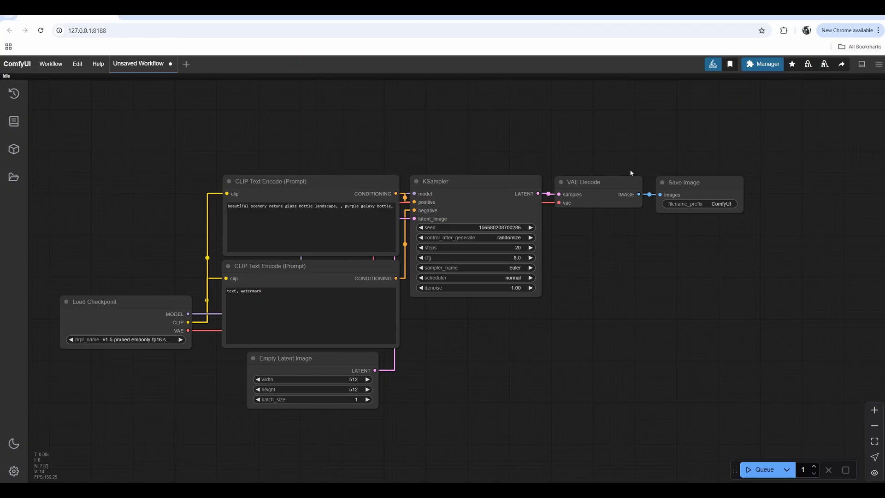
Install ComfyUI-IC-Light version 1.0.3 from the Custom Nodes Manager.
{"action": "left_click", "coordinate": [773, 69]}
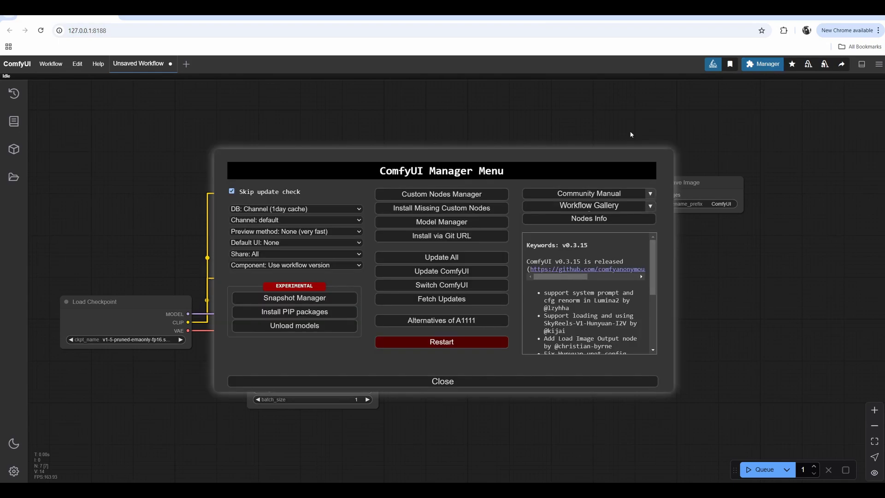
{"action": "left_click", "coordinate": [442, 194]}
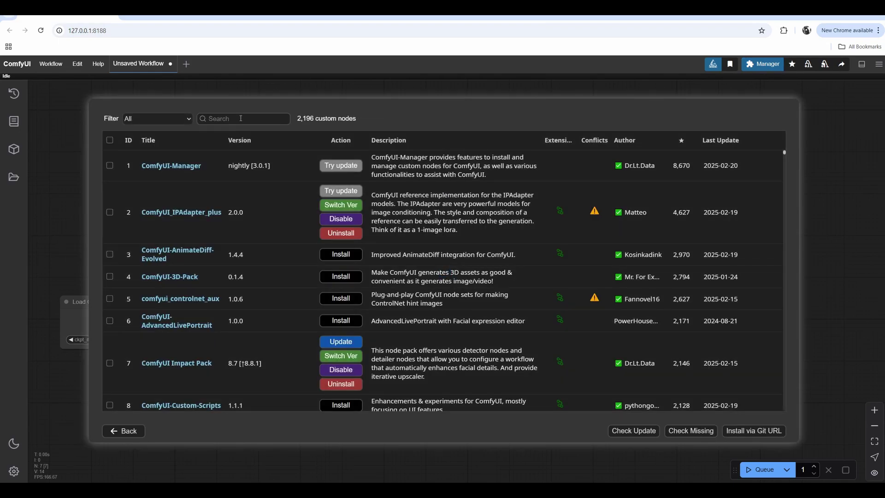
{"action": "left_click", "coordinate": [241, 118]}
{"action": "type", "text": "ic light"}
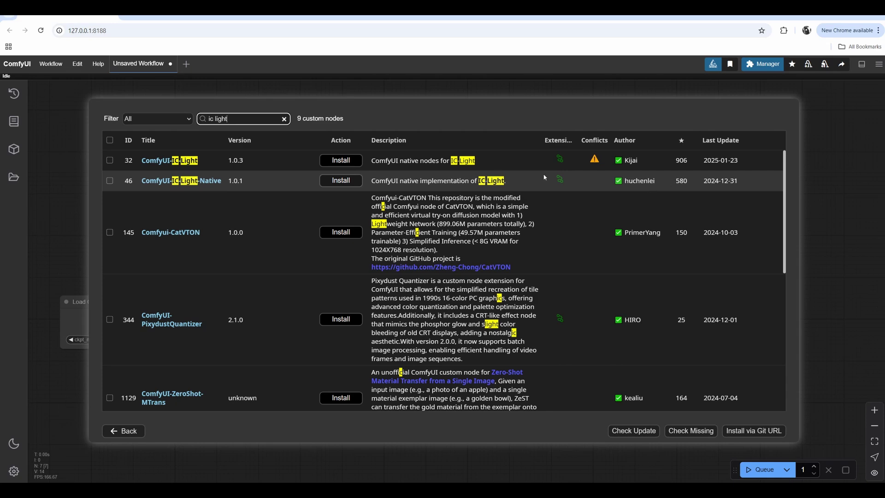
{"action": "left_click", "coordinate": [341, 162]}
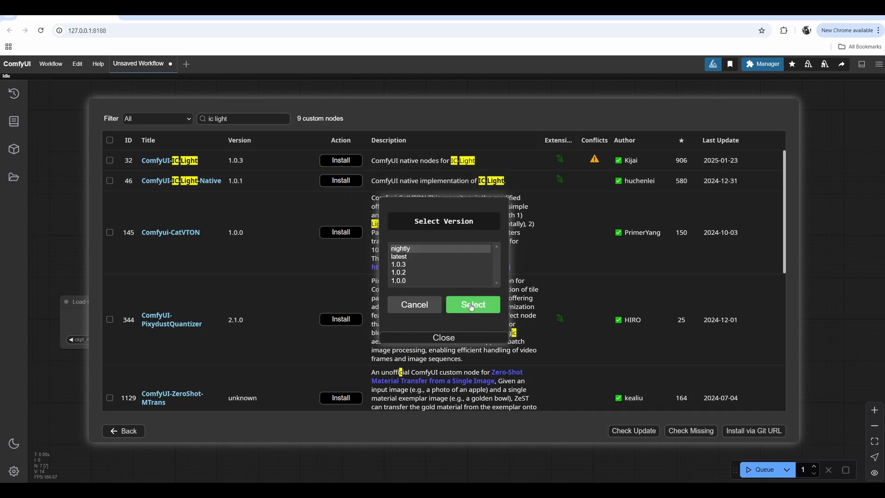
{"action": "left_click", "coordinate": [443, 264]}
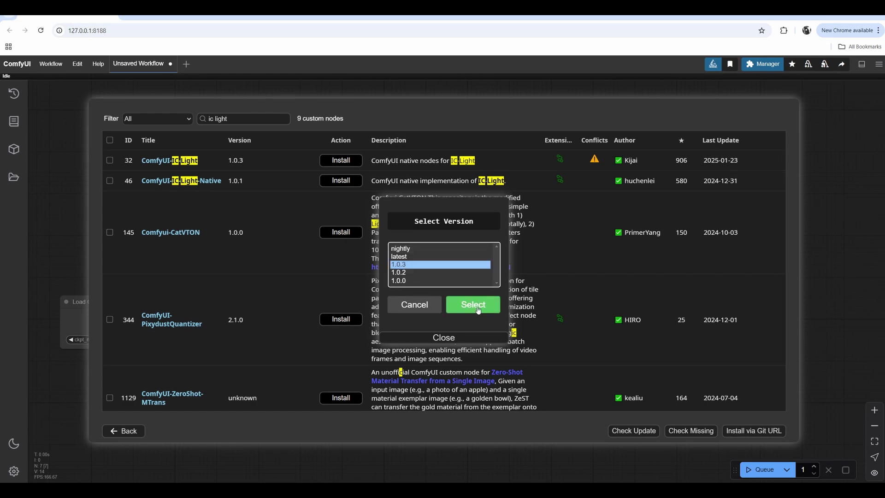
{"action": "left_click", "coordinate": [473, 304]}
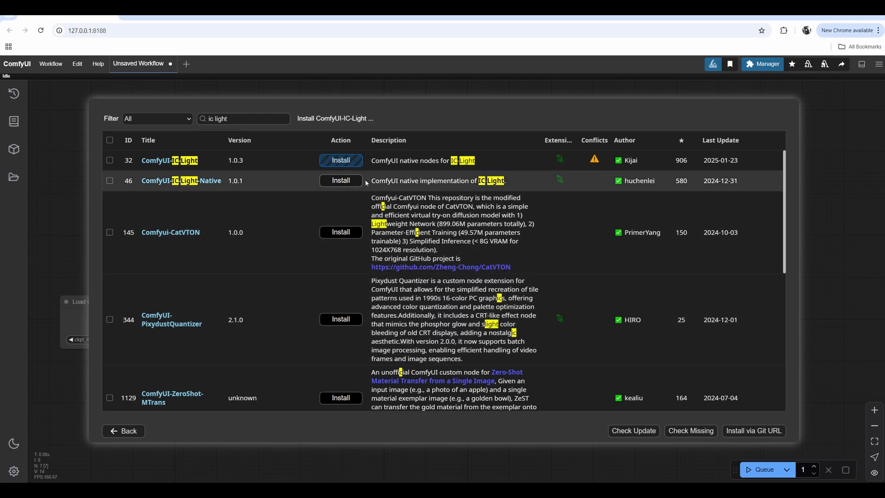
Search for 'kj node' and install the ComfyUI-KJNodes pack.
{"action": "triple_click", "coordinate": [243, 118]}
{"action": "type", "text": "kj node"}
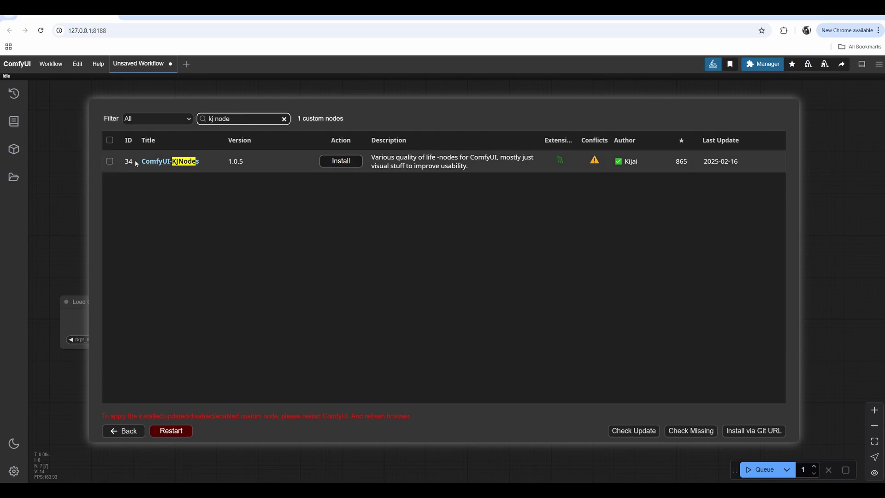
{"action": "left_click", "coordinate": [344, 164]}
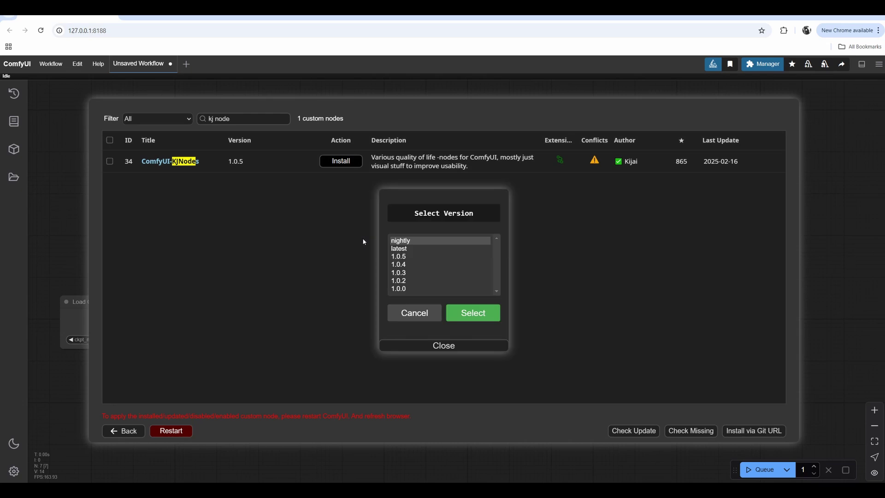
{"action": "left_click", "coordinate": [472, 312]}
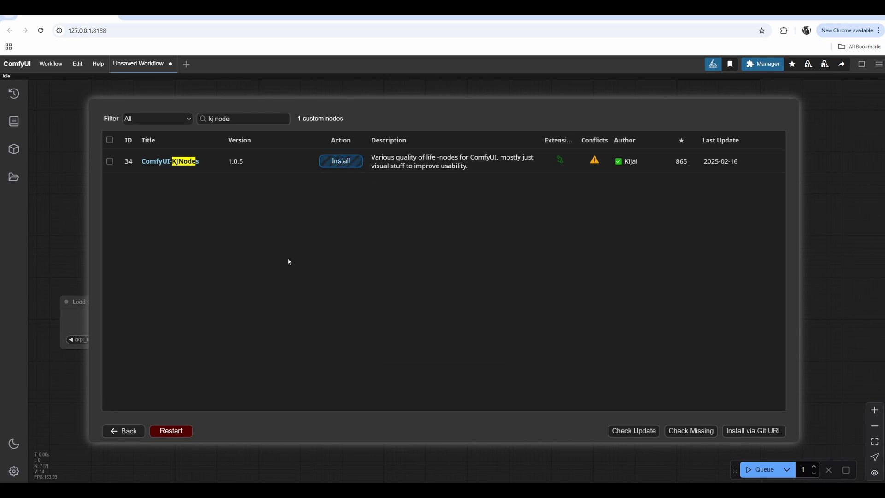
Restart and reboot the ComfyUI server, then reload the browser page.
{"action": "left_click", "coordinate": [164, 434]}
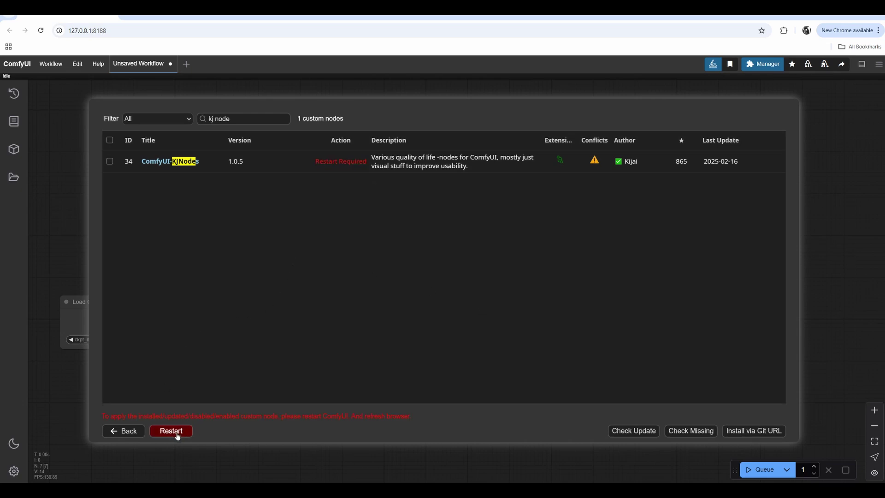
{"action": "left_click", "coordinate": [177, 434]}
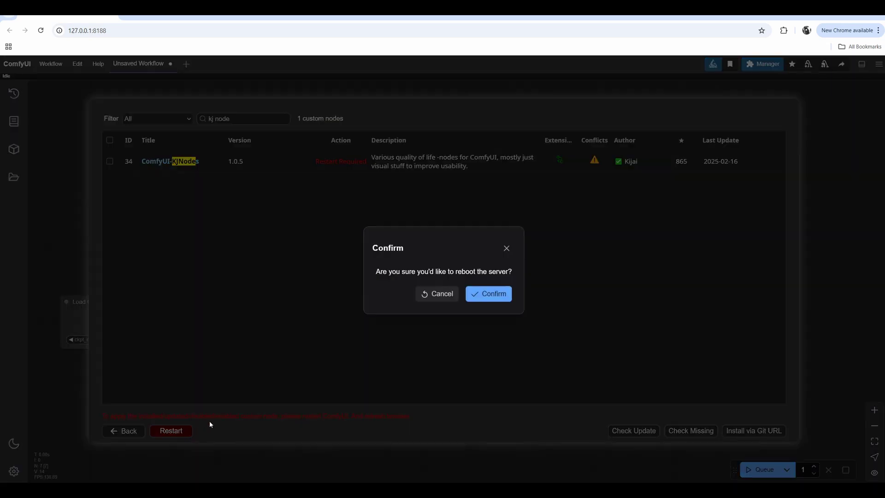
{"action": "left_click", "coordinate": [500, 298]}
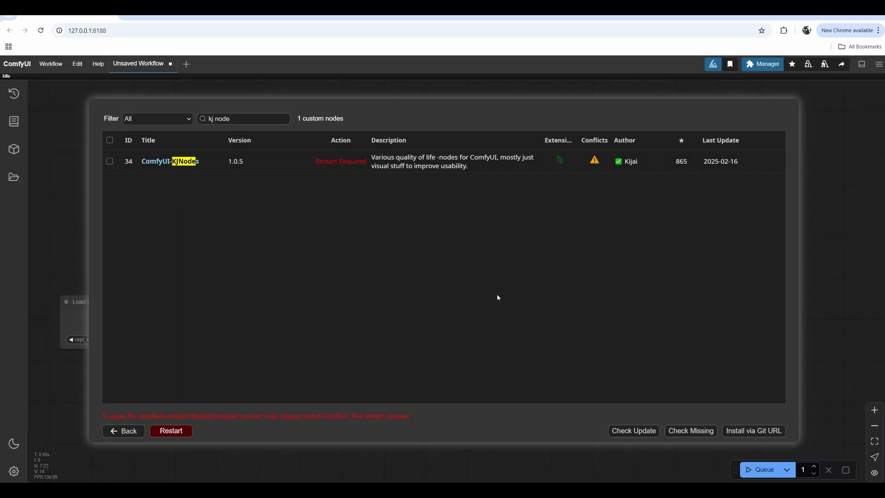
{"action": "left_click", "coordinate": [41, 31]}
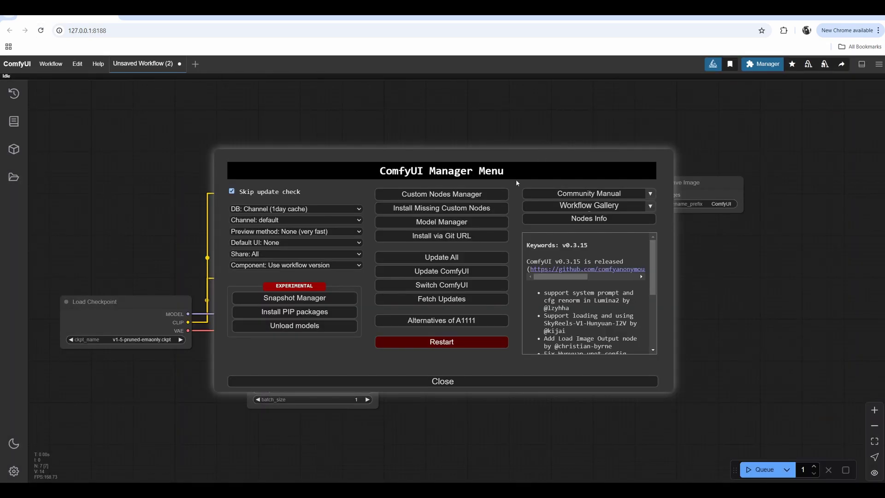
Download the IC-Light/fc model (iclight_sd15_fc.safetensors) found by searching 'iclight'.
{"action": "left_click", "coordinate": [499, 227]}
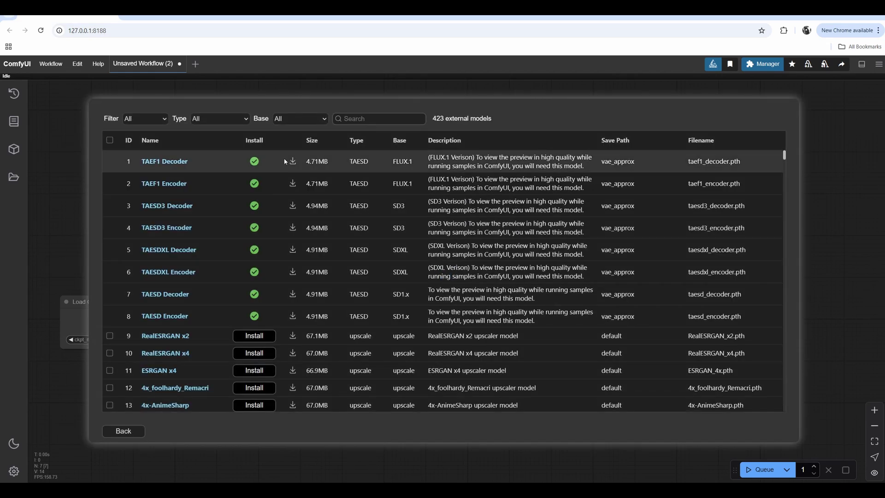
{"action": "type", "text": "iclight"}
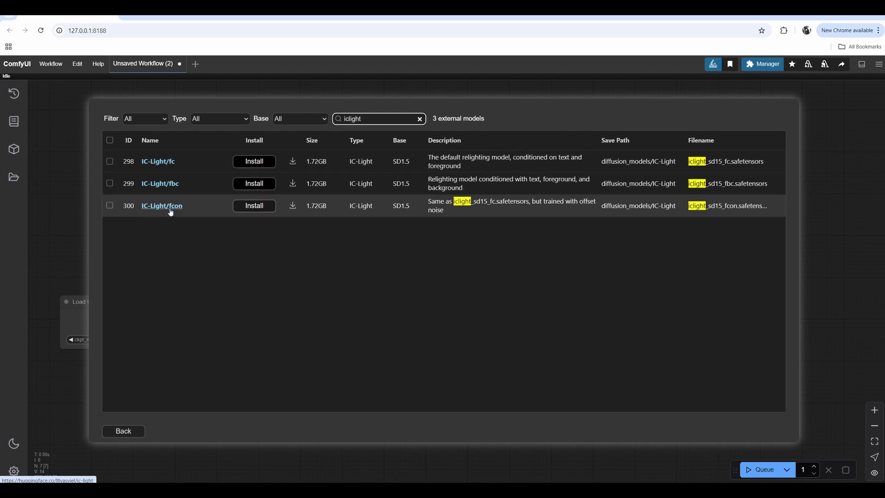
{"action": "left_click", "coordinate": [260, 164]}
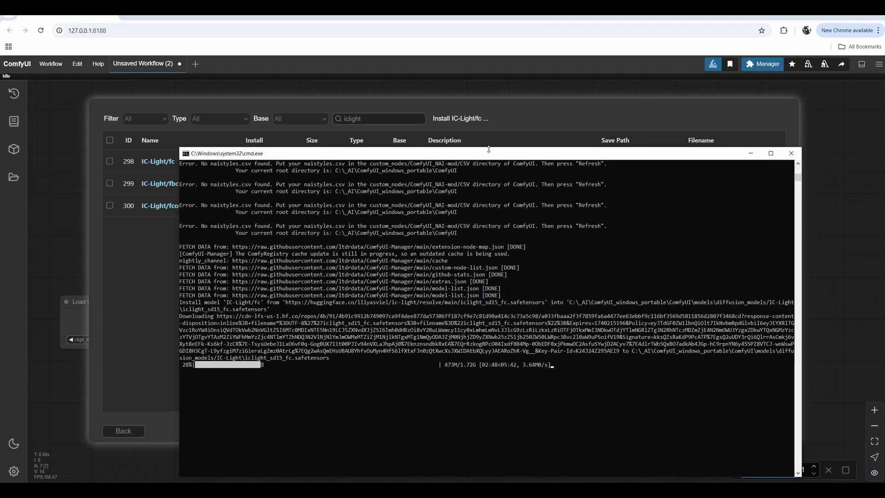
{"action": "left_click_drag", "start_coordinate": [488, 150], "coordinate": [419, 83]}
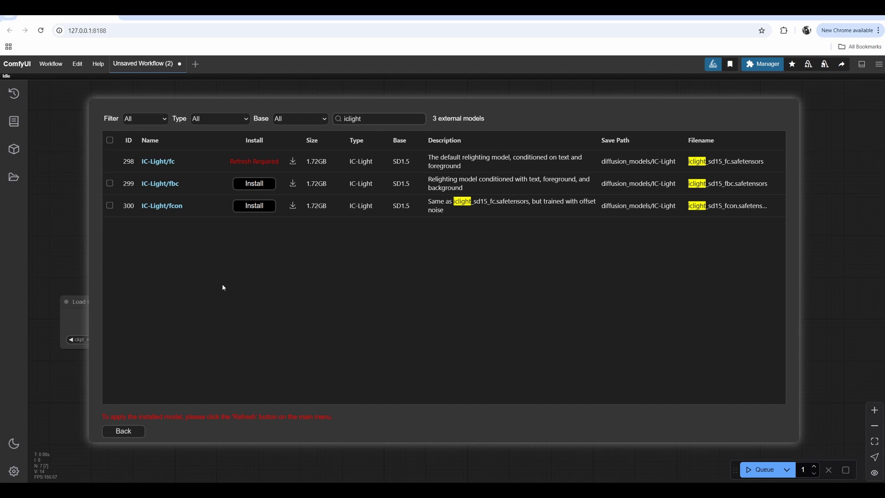
{"action": "left_click", "coordinate": [82, 101]}
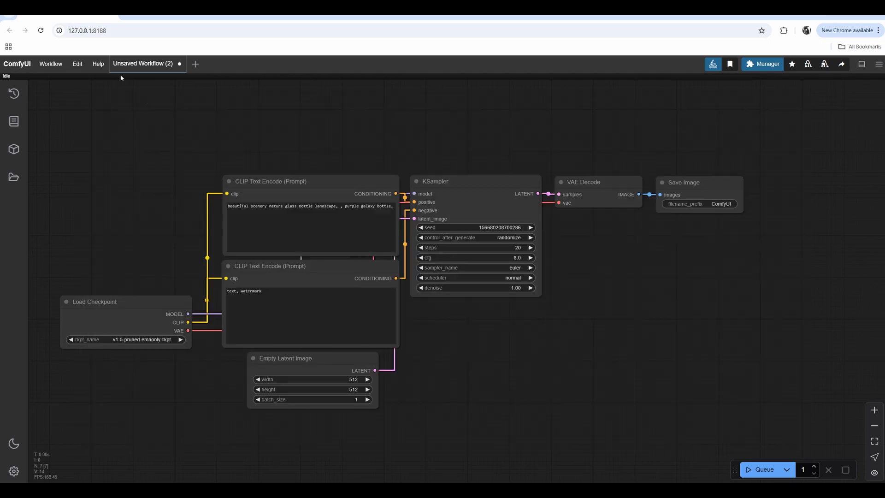
Reload the page and set Load Checkpoint to epicphotogasm_ultimateFidelity.safetensors.
{"action": "left_click", "coordinate": [41, 31]}
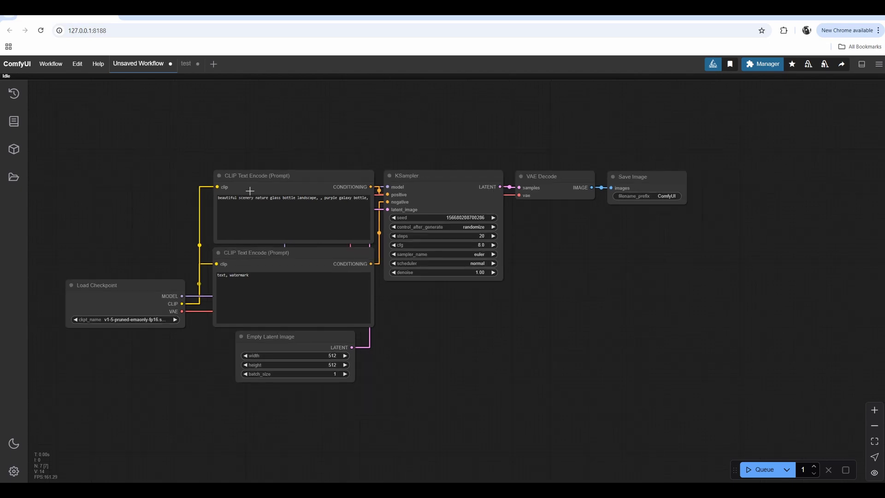
{"action": "scroll", "coordinate": [249, 190], "scroll_direction": "up", "scroll_amount": 3}
{"action": "left_click", "coordinate": [275, 281]}
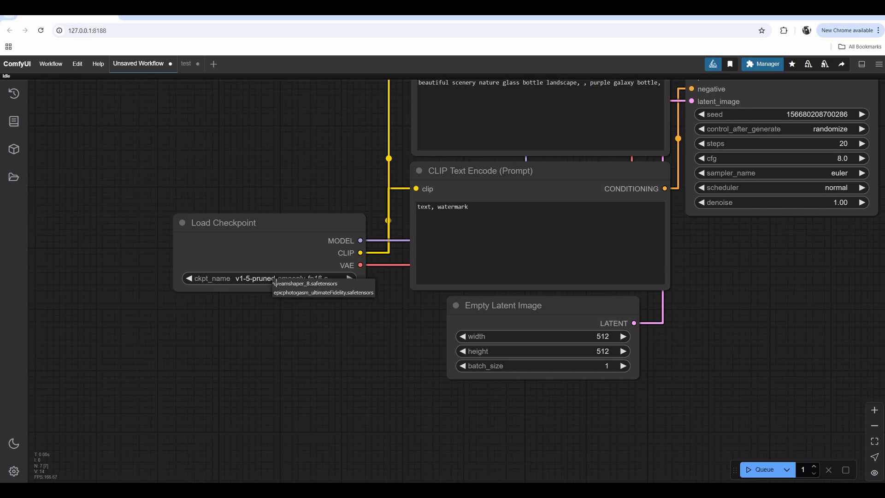
{"action": "left_click", "coordinate": [305, 293]}
{"action": "left_click_drag", "start_coordinate": [401, 351], "coordinate": [222, 438]}
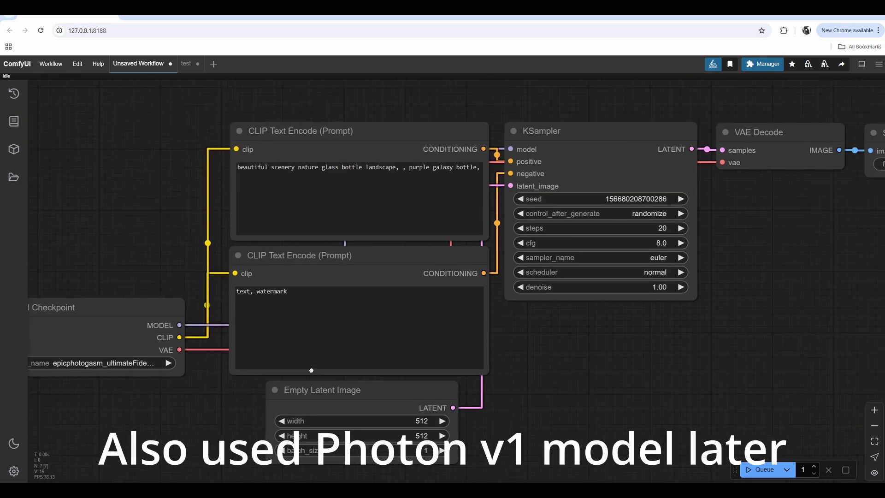
{"action": "scroll", "coordinate": [312, 375], "scroll_direction": "down", "scroll_amount": 5}
Move both prompt nodes and the latent node up and left in the graph.
{"action": "left_click_drag", "start_coordinate": [312, 377], "coordinate": [335, 312]}
{"action": "left_click_drag", "start_coordinate": [156, 270], "coordinate": [14, 258]}
{"action": "left_click_drag", "start_coordinate": [422, 264], "coordinate": [491, 273]}
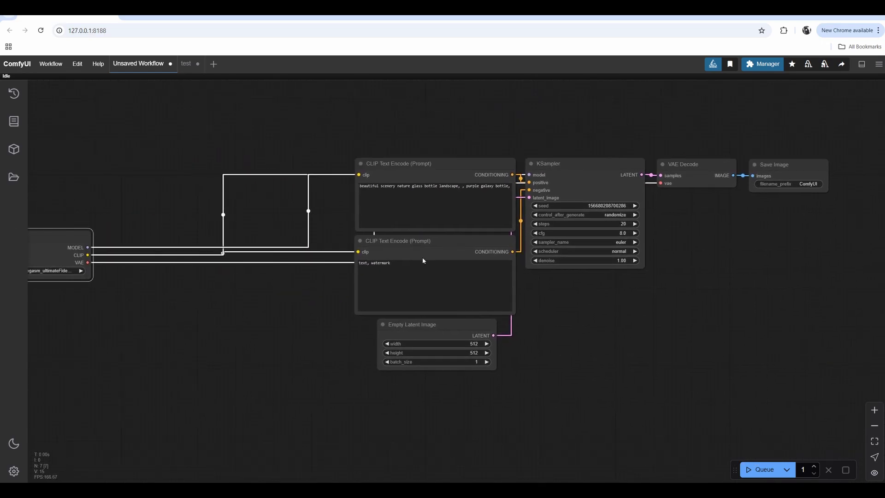
{"action": "left_click_drag", "start_coordinate": [334, 129], "coordinate": [463, 376]}
{"action": "left_click", "coordinate": [419, 223]}
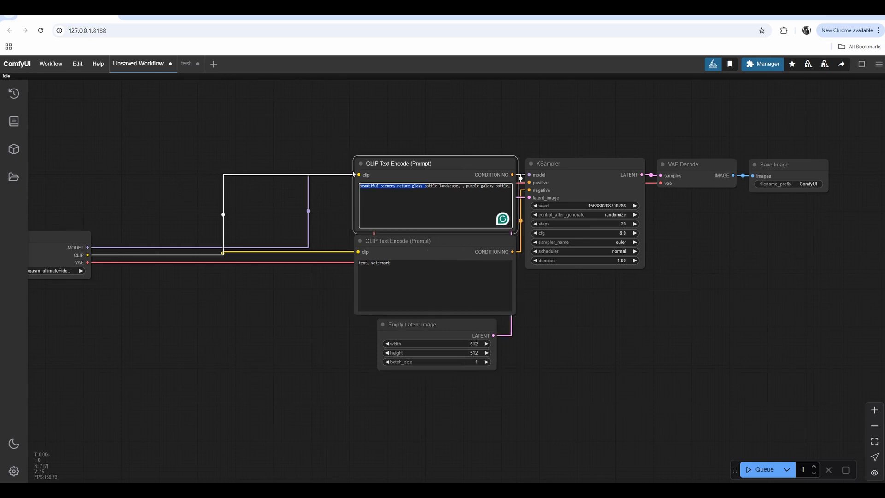
{"action": "left_click_drag", "start_coordinate": [325, 119], "coordinate": [303, 112]}
{"action": "left_click_drag", "start_coordinate": [395, 149], "coordinate": [406, 162]}
{"action": "scroll", "coordinate": [406, 163], "scroll_direction": "up", "scroll_amount": 2}
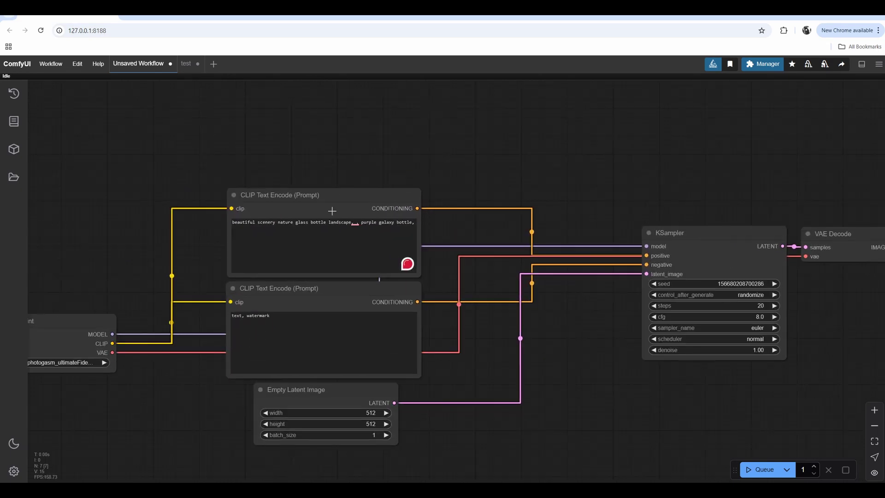
Retitle the top prompt node Positive and the lower one Negative.
{"action": "double_click", "coordinate": [311, 196]}
{"action": "type", "text": "Positive"}
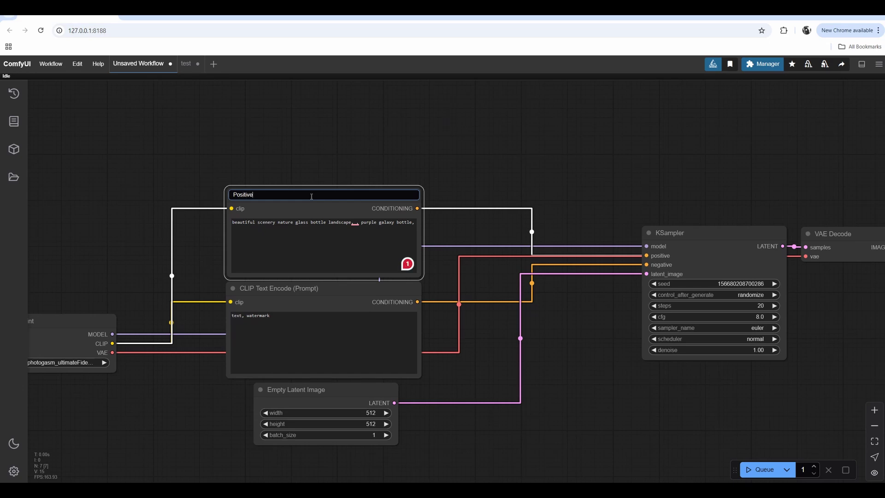
{"action": "key", "text": "Return"}
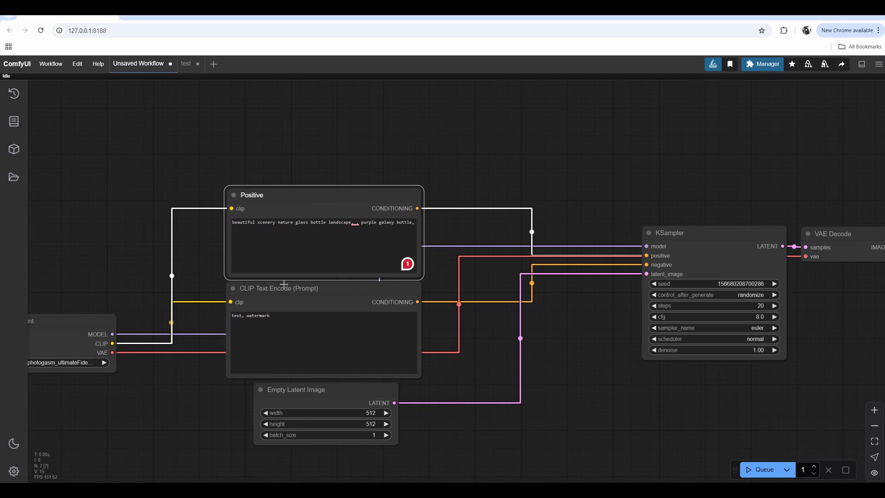
{"action": "double_click", "coordinate": [283, 287]}
{"action": "type", "text": "Negati"}
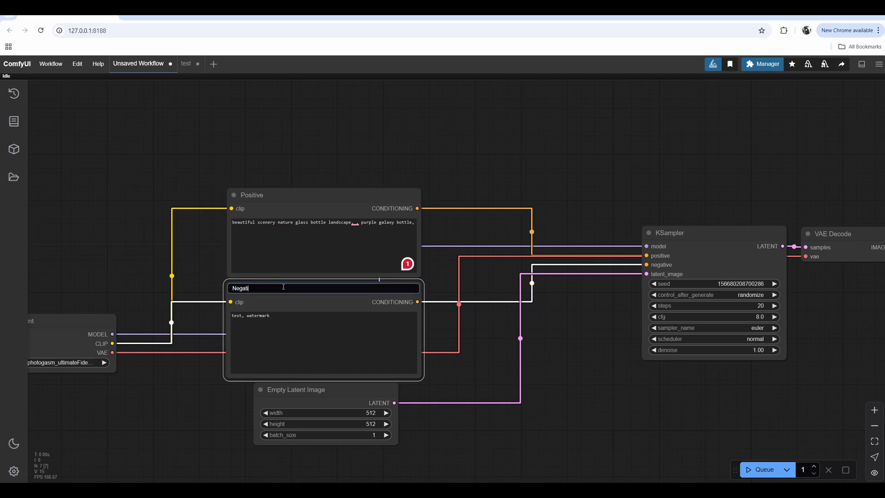
{"action": "type", "text": "ve"}
{"action": "key", "text": "Return"}
Colour the Positive node green and the Negative node red.
{"action": "right_click", "coordinate": [319, 190]}
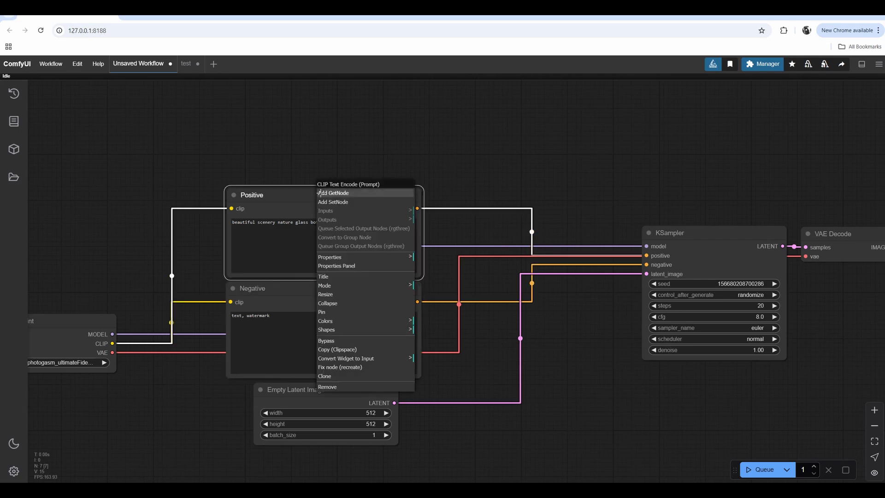
{"action": "left_click", "coordinate": [370, 323]}
{"action": "left_click", "coordinate": [428, 346]}
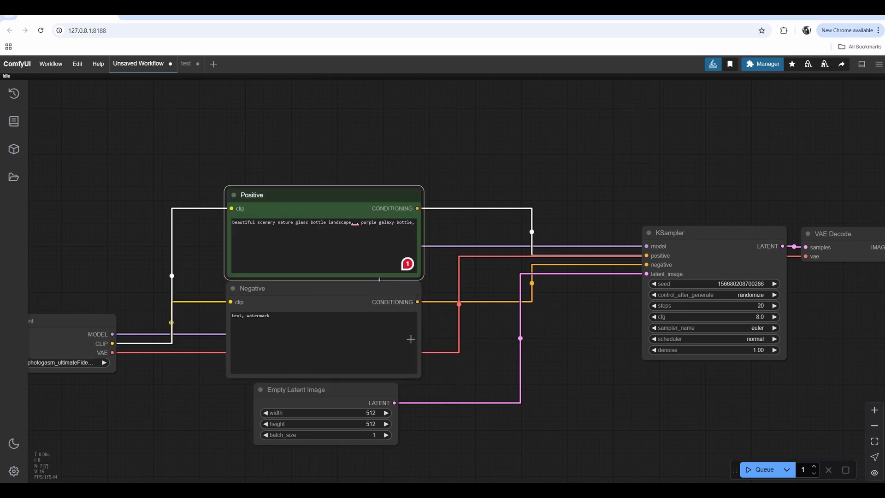
{"action": "right_click", "coordinate": [321, 293]}
{"action": "left_click", "coordinate": [371, 393]}
{"action": "left_click", "coordinate": [433, 402]}
{"action": "scroll", "coordinate": [318, 156], "scroll_direction": "down", "scroll_amount": 2}
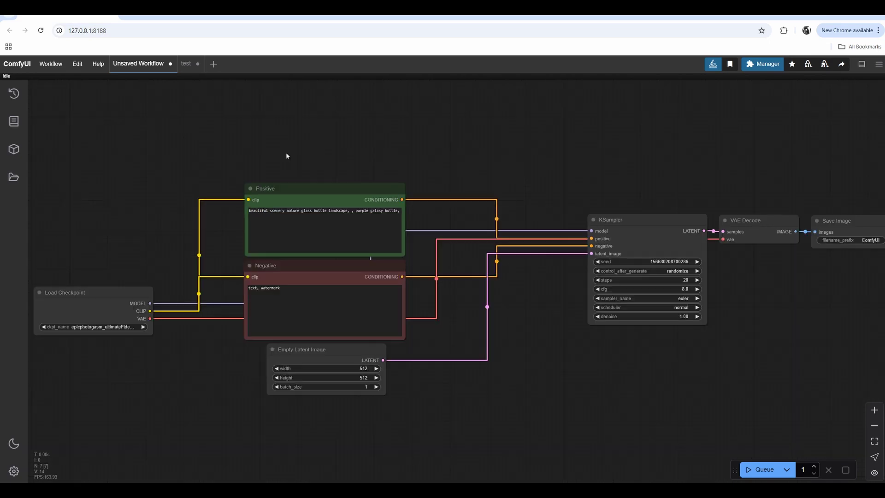
Add a Load And Apply IC-Light node wired from Load Checkpoint's MODEL into KSampler's model.
{"action": "double_click", "coordinate": [299, 128]}
{"action": "type", "text": "load an"}
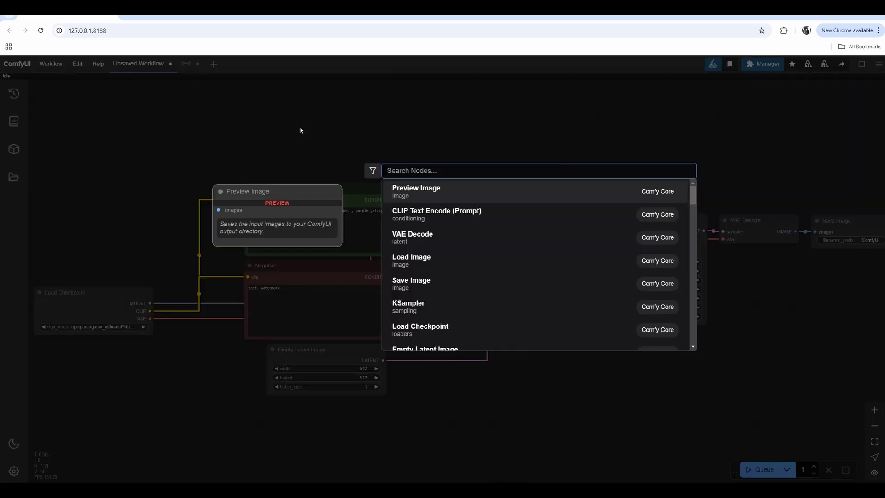
{"action": "type", "text": "d app"}
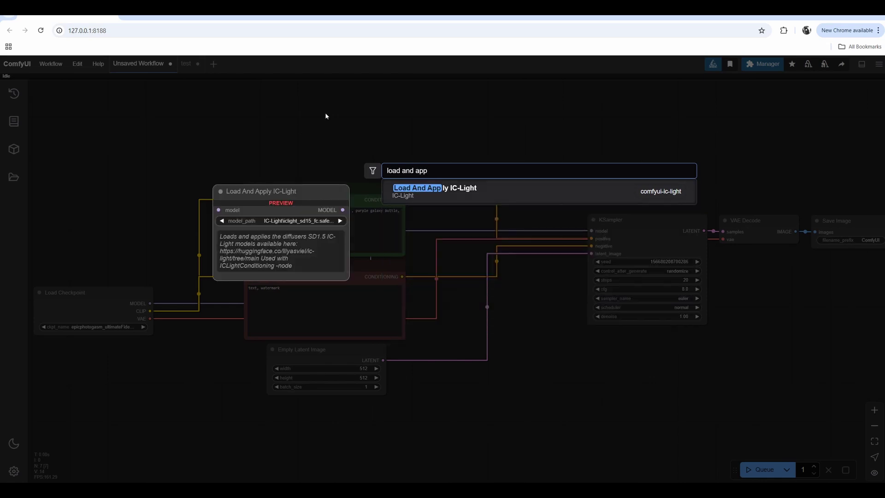
{"action": "key", "text": "Return"}
{"action": "left_click_drag", "start_coordinate": [149, 303], "coordinate": [290, 129]}
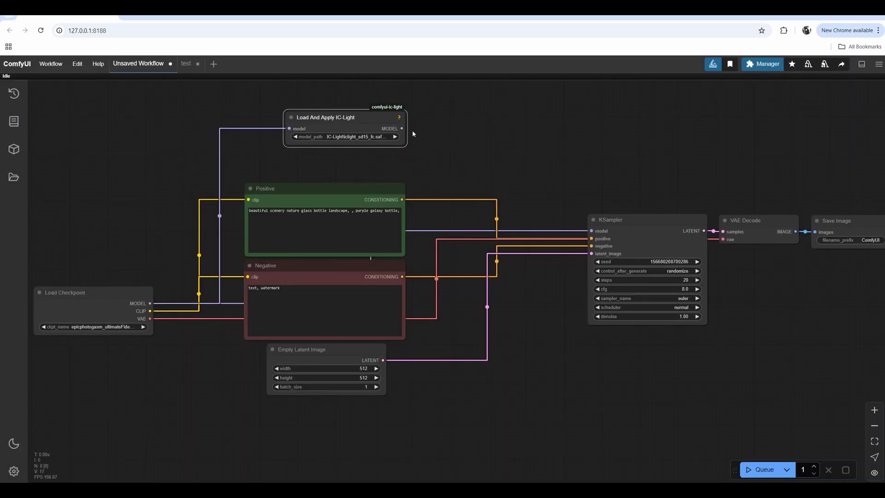
{"action": "left_click_drag", "start_coordinate": [405, 131], "coordinate": [602, 147]}
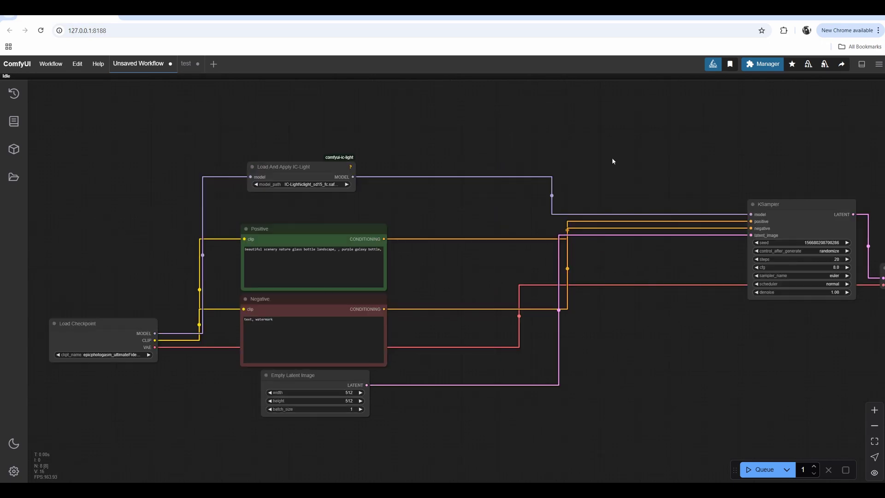
Add an IC-Light Conditioning node fed by the Positive and Negative prompts.
{"action": "double_click", "coordinate": [523, 133]}
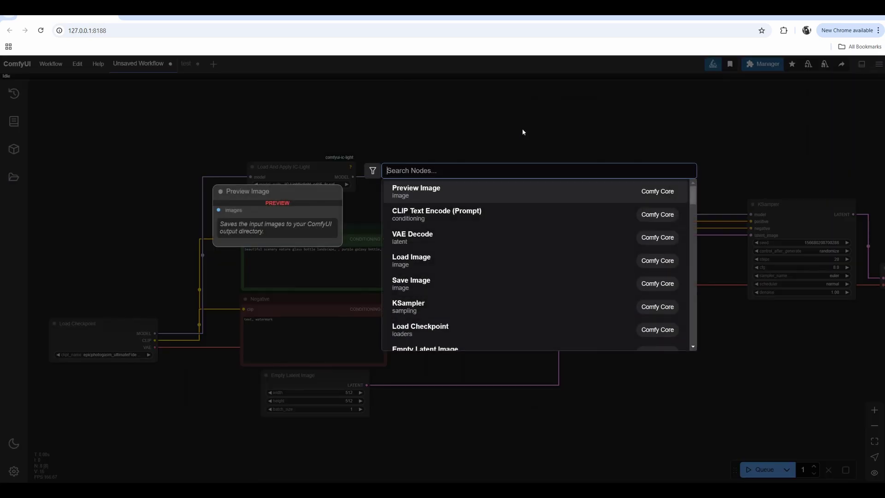
{"action": "type", "text": "ic light c"}
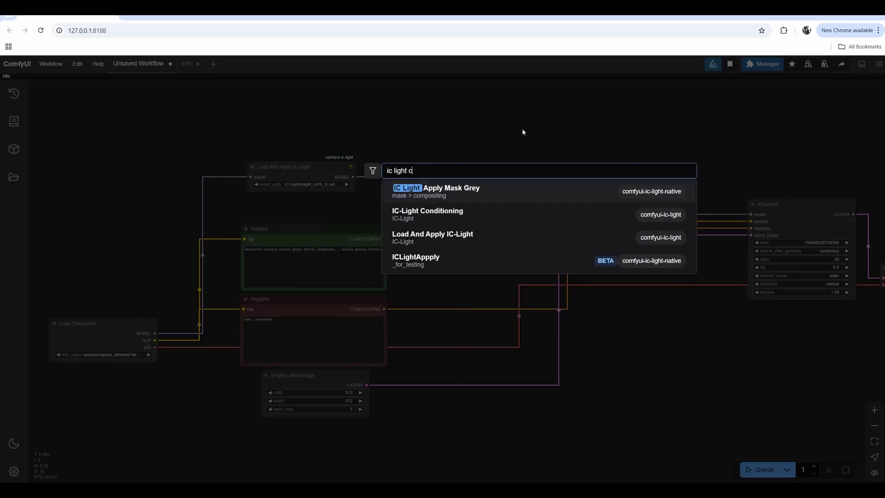
{"action": "key", "text": "Return"}
{"action": "left_click_drag", "start_coordinate": [379, 238], "coordinate": [594, 162]}
{"action": "left_click_drag", "start_coordinate": [384, 309], "coordinate": [594, 169]}
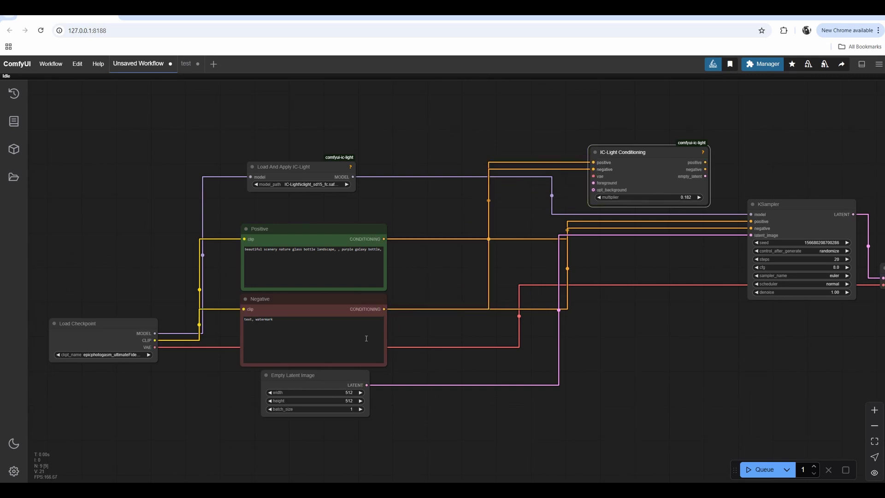
{"action": "left_click_drag", "start_coordinate": [321, 378], "coordinate": [377, 423]}
Connect the VAE, route IC-Light Conditioning's outputs to KSampler, and reposition the node.
{"action": "left_click_drag", "start_coordinate": [155, 347], "coordinate": [593, 176]}
{"action": "left_click_drag", "start_coordinate": [661, 150], "coordinate": [750, 221]}
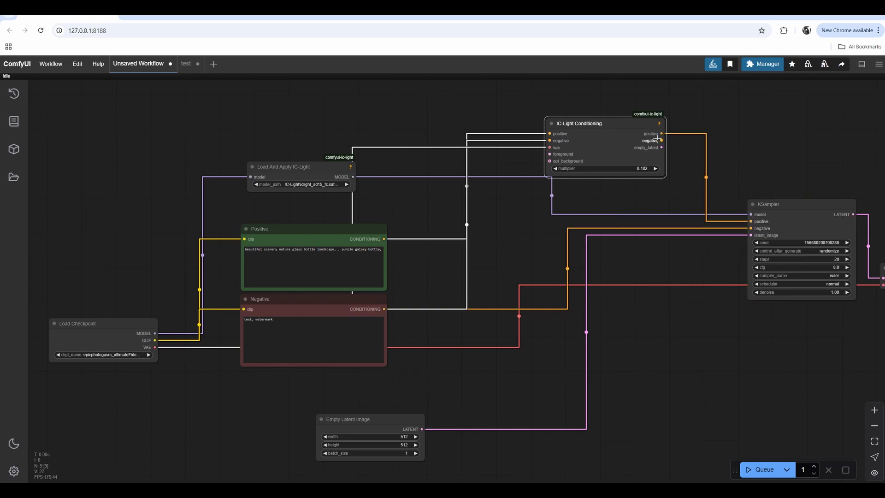
{"action": "left_click_drag", "start_coordinate": [661, 140], "coordinate": [752, 229]}
{"action": "left_click_drag", "start_coordinate": [614, 137], "coordinate": [501, 210]}
{"action": "scroll", "coordinate": [304, 166], "scroll_direction": "up", "scroll_amount": 5}
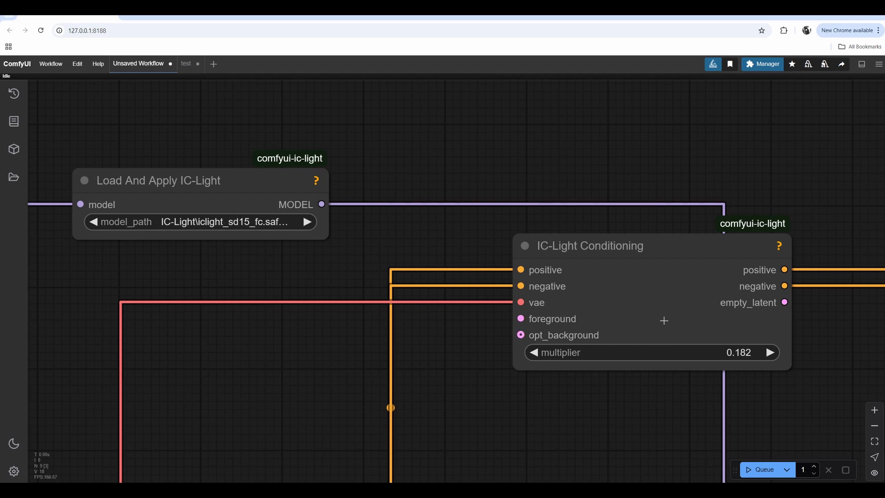
Shift IC-Light Conditioning left and nudge Empty Latent Image, undoing a trial empty_latent-to-latent_image link.
{"action": "left_click_drag", "start_coordinate": [624, 250], "coordinate": [577, 248]}
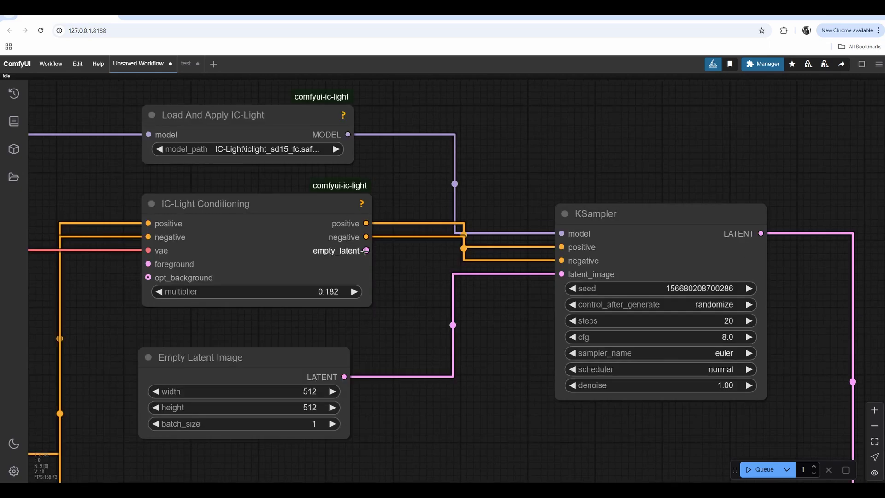
{"action": "mouse_move", "coordinate": [207, 361]}
{"action": "left_mouse_down"}
{"action": "mouse_move", "coordinate": [276, 385]}
{"action": "mouse_move", "coordinate": [221, 342]}
{"action": "mouse_move", "coordinate": [213, 373]}
{"action": "mouse_move", "coordinate": [212, 354]}
{"action": "left_mouse_up"}
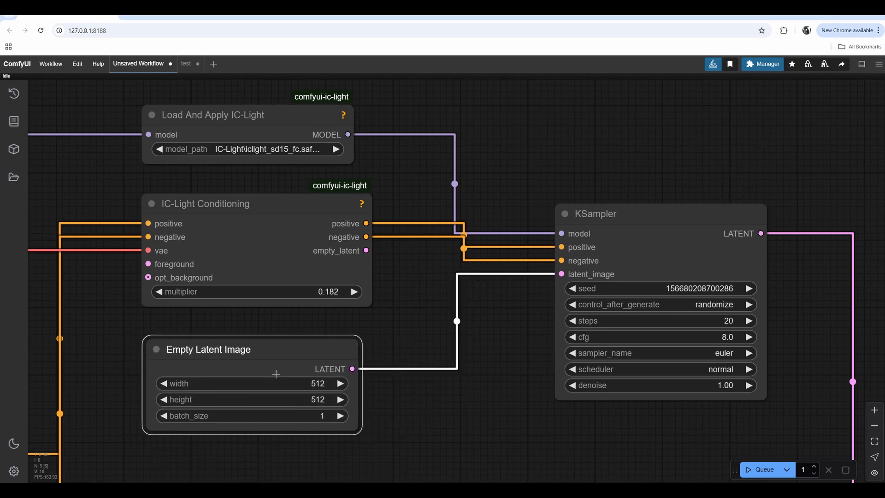
{"action": "left_click_drag", "start_coordinate": [267, 354], "coordinate": [268, 355]}
{"action": "left_click_drag", "start_coordinate": [366, 250], "coordinate": [565, 273]}
{"action": "key", "text": "ctrl+z"}
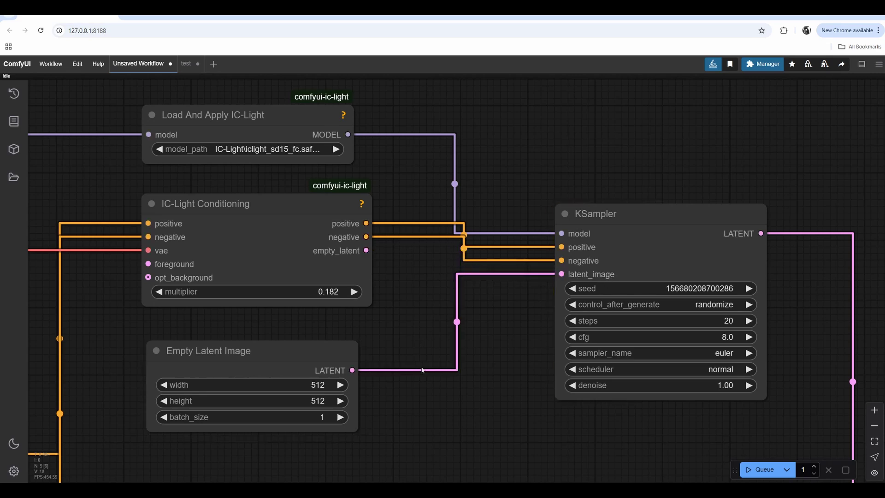
Reposition the Empty Latent Image node below the IC-Light nodes.
{"action": "left_click_drag", "start_coordinate": [216, 344], "coordinate": [227, 359]}
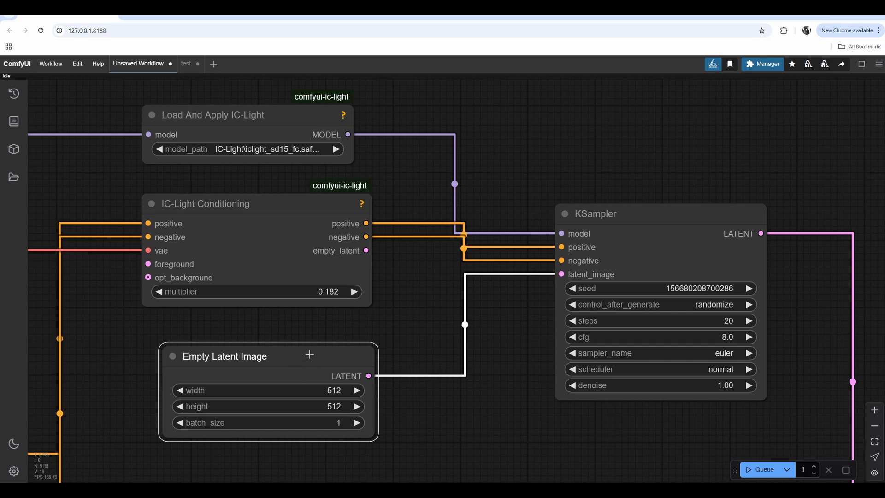
{"action": "left_click_drag", "start_coordinate": [306, 354], "coordinate": [420, 341]}
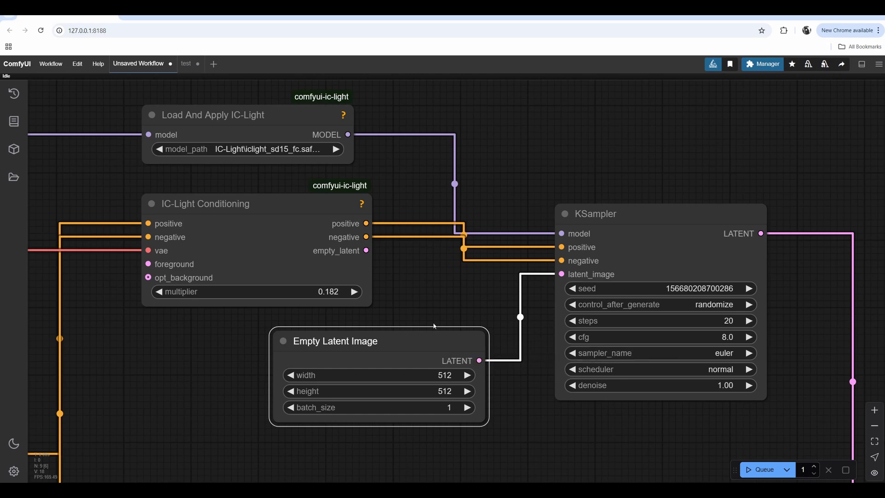
{"action": "left_click_drag", "start_coordinate": [434, 326], "coordinate": [494, 372]}
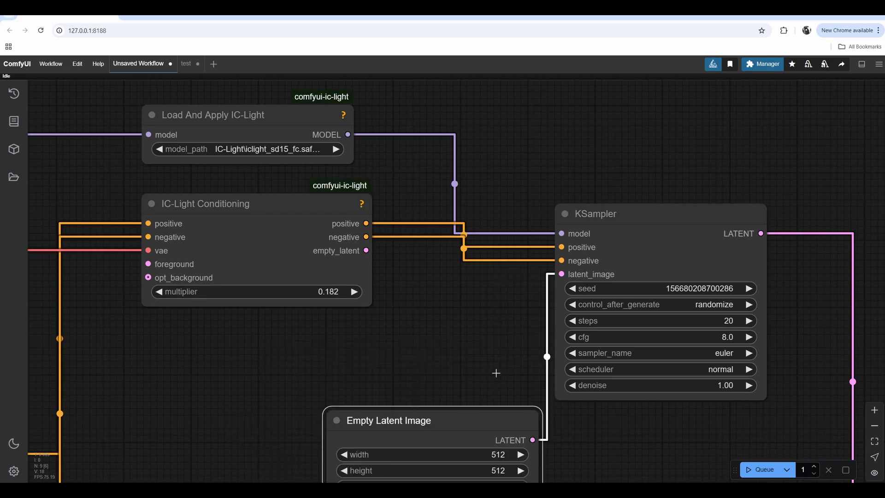
{"action": "key", "text": "ctrl+z"}
Add a Load Image node holding Selfie_512x512.jpg, then search nodes for 'image resi'.
{"action": "double_click", "coordinate": [497, 240]}
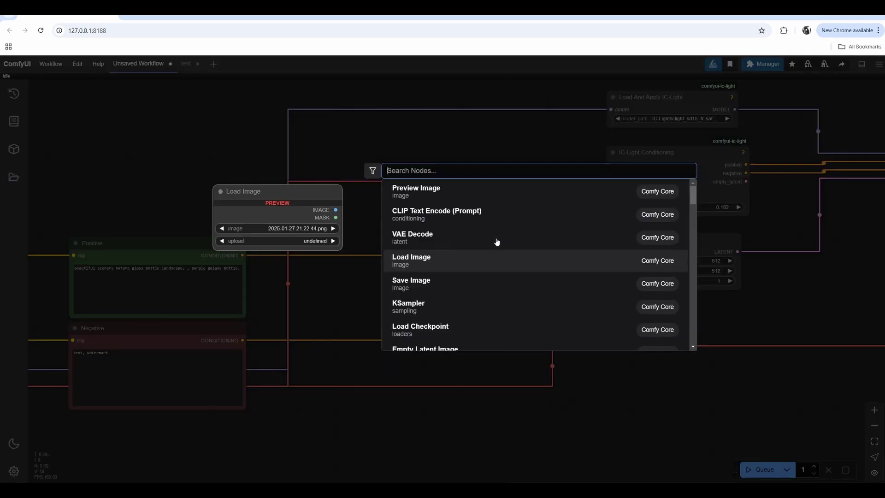
{"action": "type", "text": "load i"}
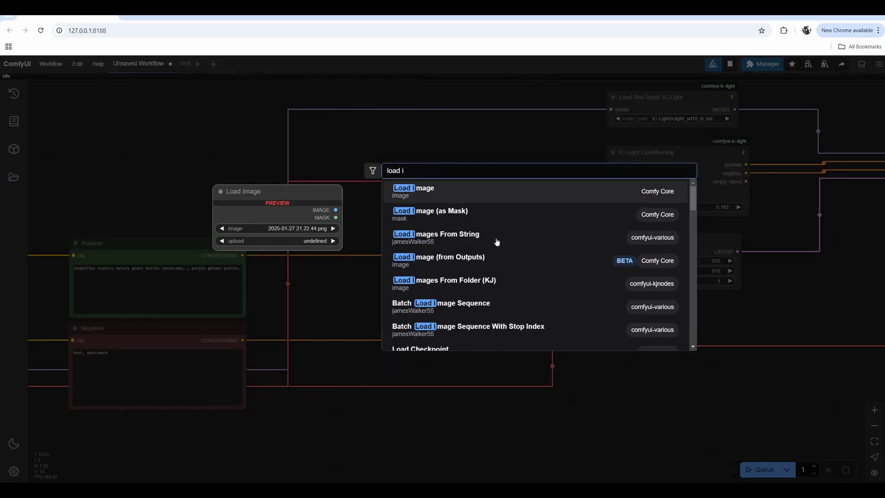
{"action": "key", "text": "Return"}
{"action": "left_click_drag", "start_coordinate": [549, 156], "coordinate": [410, 234]}
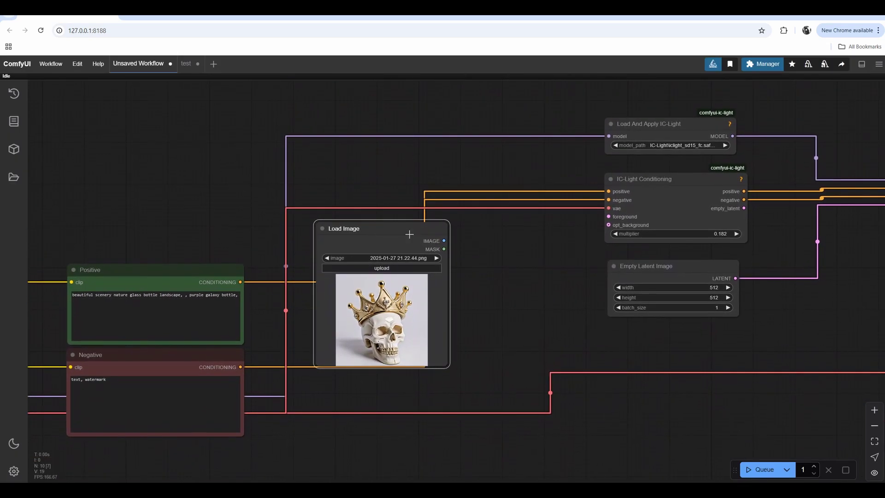
{"action": "left_click", "coordinate": [397, 269]}
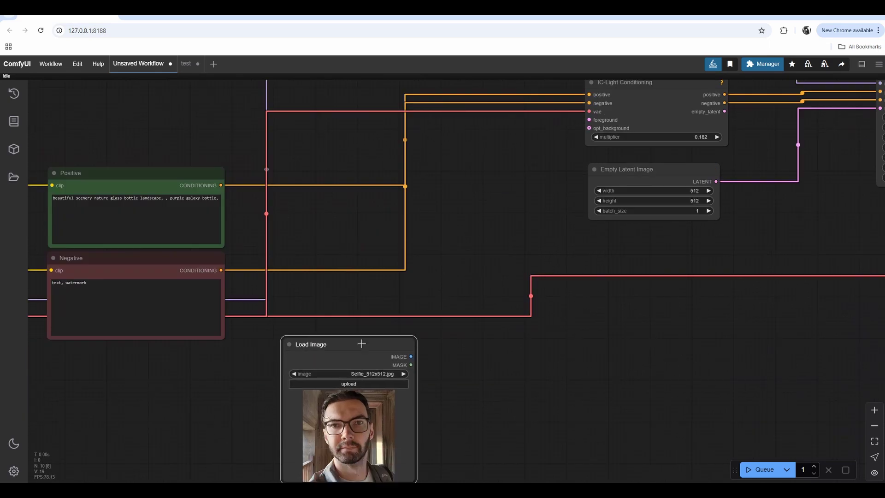
{"action": "double_click", "coordinate": [468, 317]}
{"action": "type", "text": "image resi"}
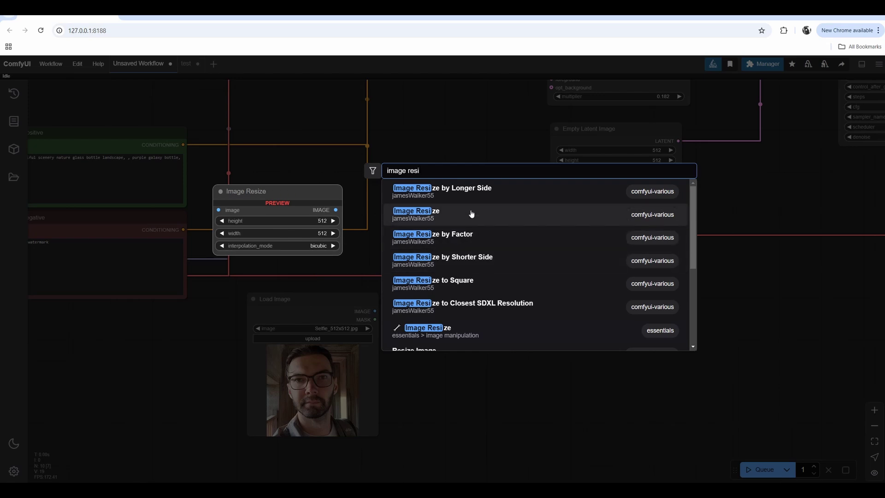
Add the essentials Image Resize node and a VAE Encode node to the canvas.
{"action": "left_click", "coordinate": [429, 330]}
{"action": "left_click_drag", "start_coordinate": [571, 315], "coordinate": [489, 315]}
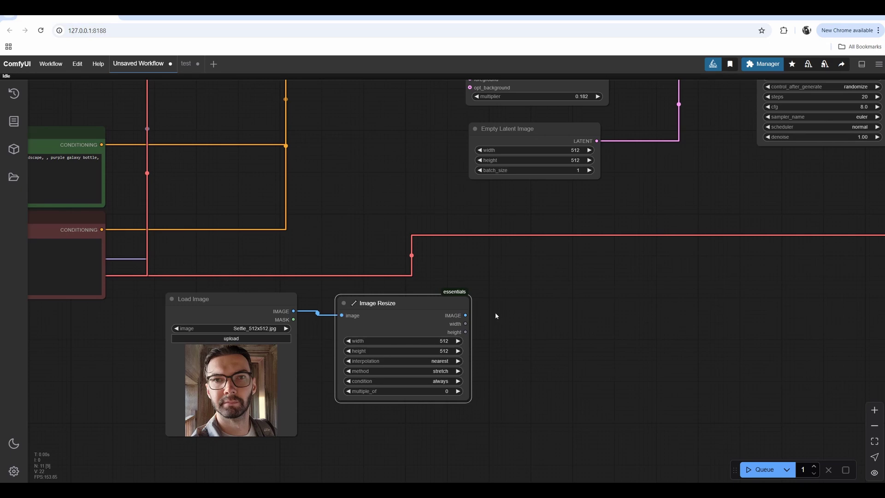
{"action": "double_click", "coordinate": [496, 315]}
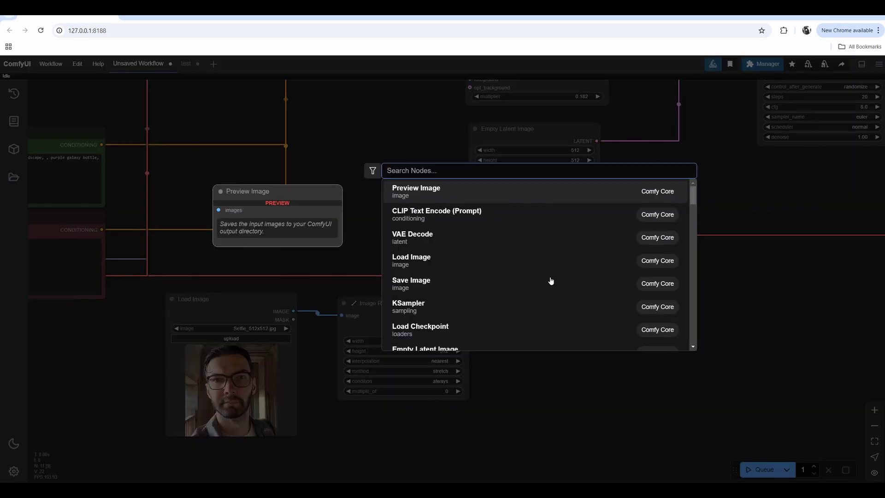
{"action": "type", "text": "encode"}
{"action": "key", "text": "ctrl+a"}
{"action": "type", "text": "vae en"}
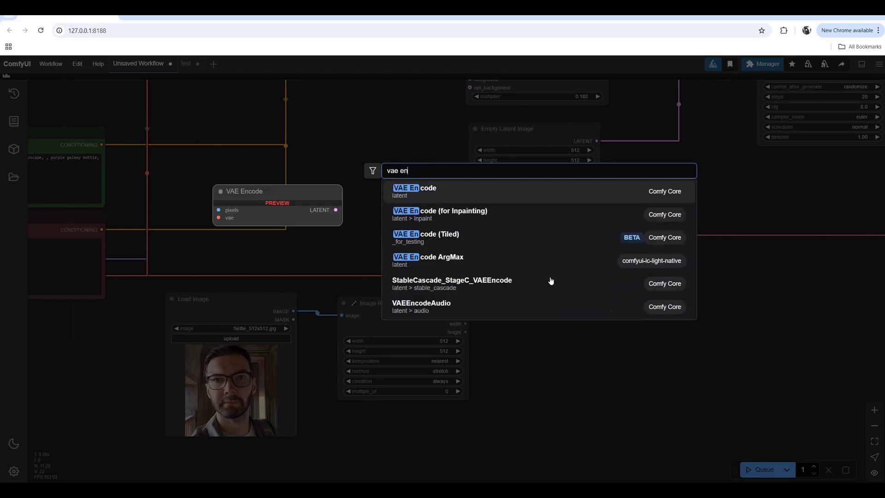
{"action": "key", "text": "Return"}
{"action": "left_click_drag", "start_coordinate": [599, 275], "coordinate": [589, 266]}
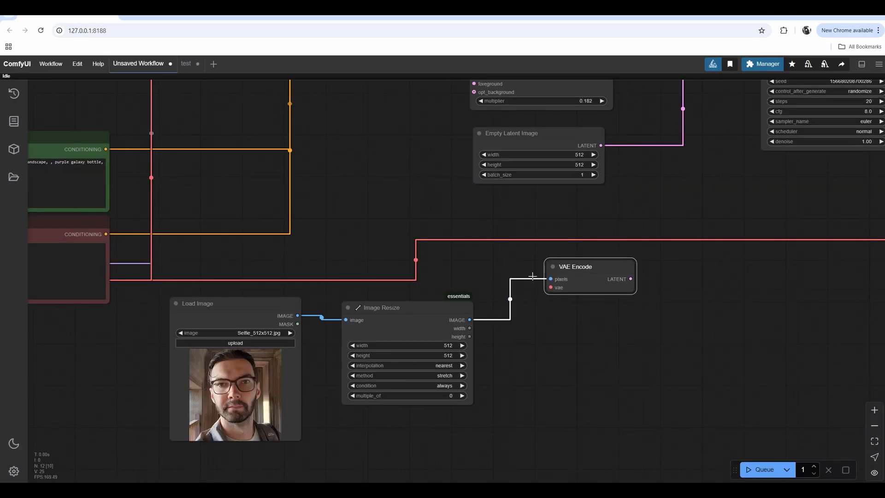
Wire Load Checkpoint's VAE into VAE Encode and its LATENT into IC-Light Conditioning's foreground.
{"action": "left_click_drag", "start_coordinate": [207, 272], "coordinate": [397, 287]}
{"action": "scroll", "coordinate": [285, 300], "scroll_direction": "down", "scroll_amount": 2}
{"action": "left_click_drag", "start_coordinate": [152, 305], "coordinate": [749, 310]}
{"action": "left_click_drag", "start_coordinate": [783, 258], "coordinate": [567, 265]}
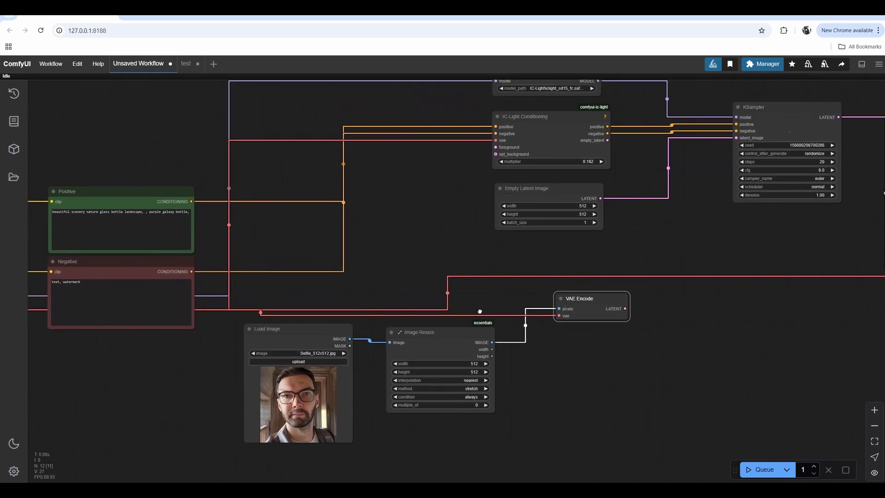
{"action": "left_click_drag", "start_coordinate": [564, 301], "coordinate": [482, 108]}
{"action": "scroll", "coordinate": [397, 183], "scroll_direction": "up", "scroll_amount": 2}
{"action": "left_click_drag", "start_coordinate": [626, 149], "coordinate": [606, 233]}
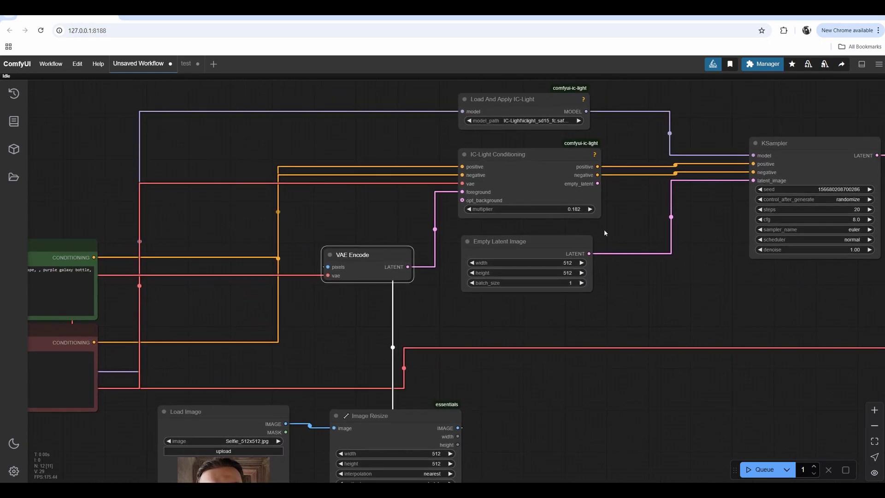
{"action": "scroll", "coordinate": [604, 229], "scroll_direction": "left", "scroll_amount": 8}
Replace the Positive prompt text with 'daylight' and queue a generation run.
{"action": "scroll", "coordinate": [494, 244], "scroll_direction": "up", "scroll_amount": 3}
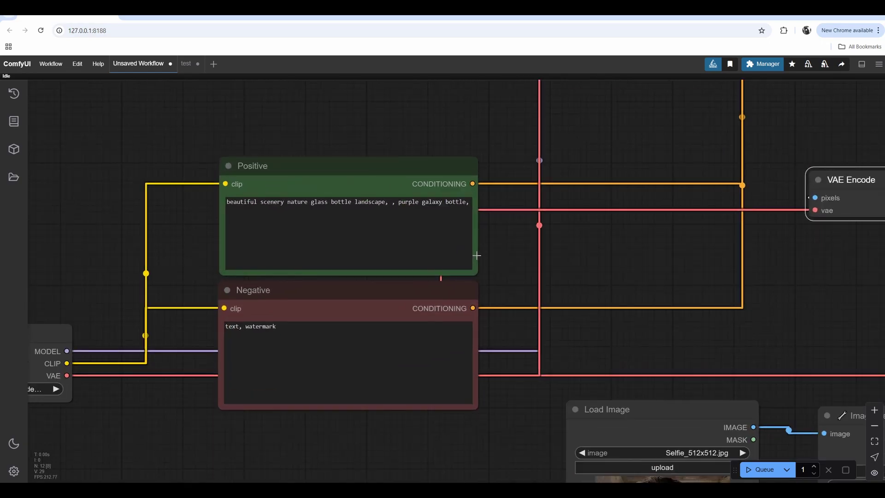
{"action": "double_click", "coordinate": [326, 197]}
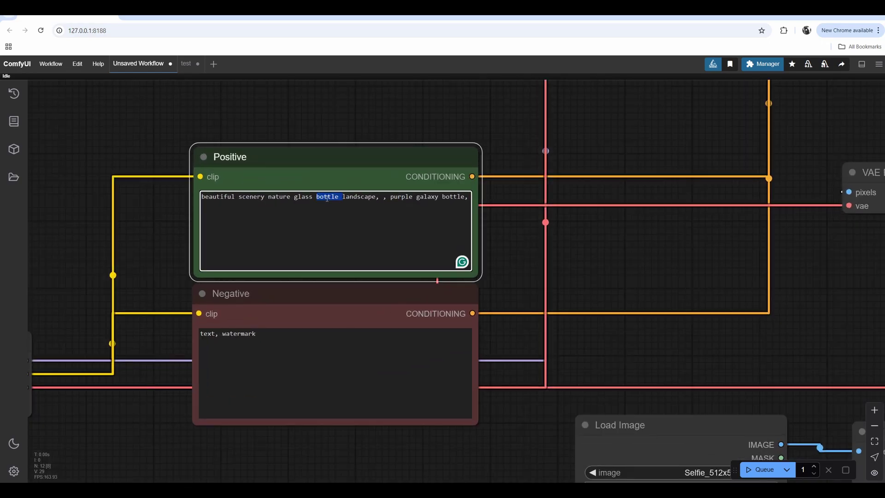
{"action": "triple_click", "coordinate": [326, 198]}
{"action": "left_click", "coordinate": [326, 197]}
{"action": "triple_click", "coordinate": [326, 197]}
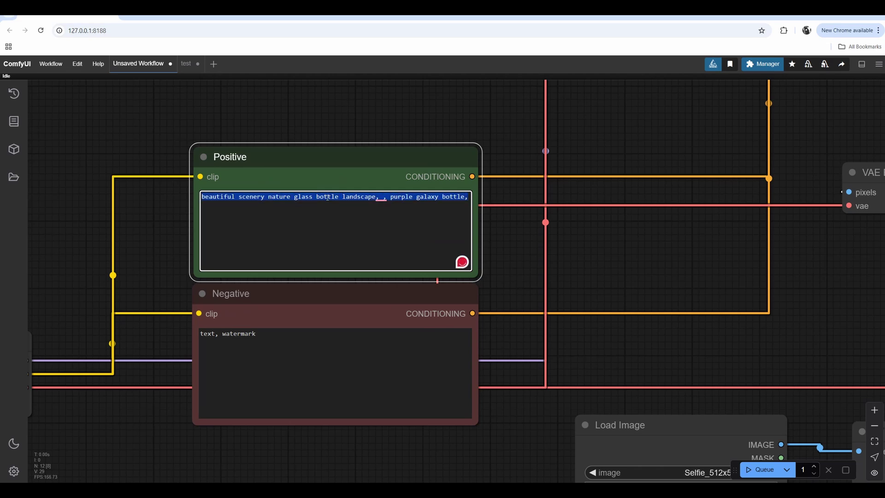
{"action": "type", "text": "daylight"}
{"action": "key", "text": "ctrl+Return"}
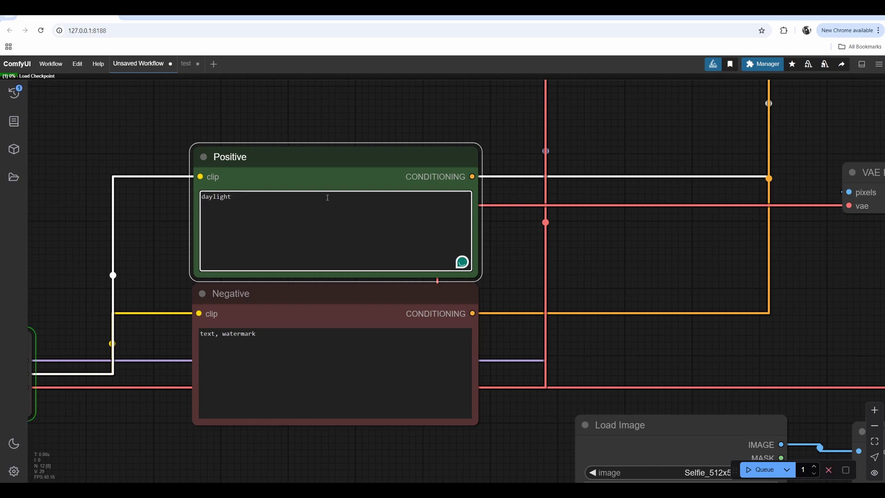
Bring the Save Image output into view and show the Queue sidebar listing the daylight-relit selfie.
{"action": "left_click_drag", "start_coordinate": [759, 286], "coordinate": [194, 288]}
{"action": "scroll", "coordinate": [709, 282], "scroll_direction": "down", "scroll_amount": 5}
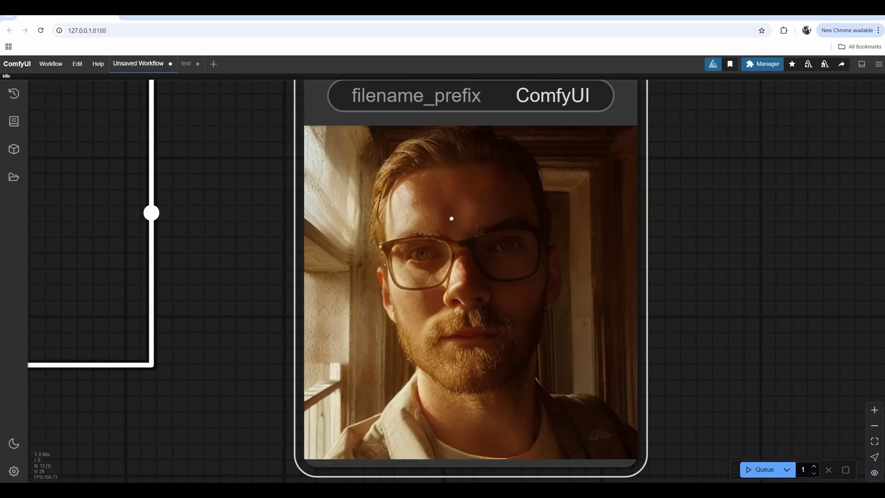
{"action": "scroll", "coordinate": [451, 221], "scroll_direction": "down", "scroll_amount": 4}
{"action": "scroll", "coordinate": [467, 191], "scroll_direction": "up", "scroll_amount": 1}
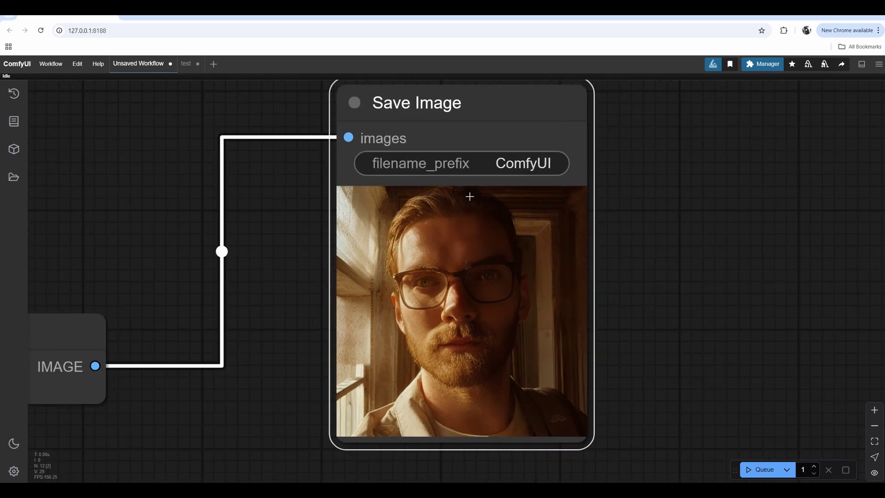
{"action": "key", "text": "q"}
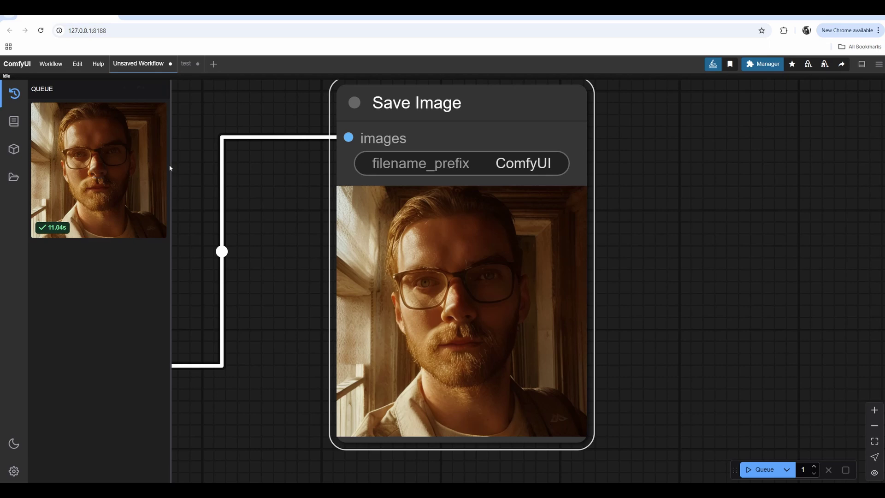
{"action": "mouse_move", "coordinate": [126, 152]}
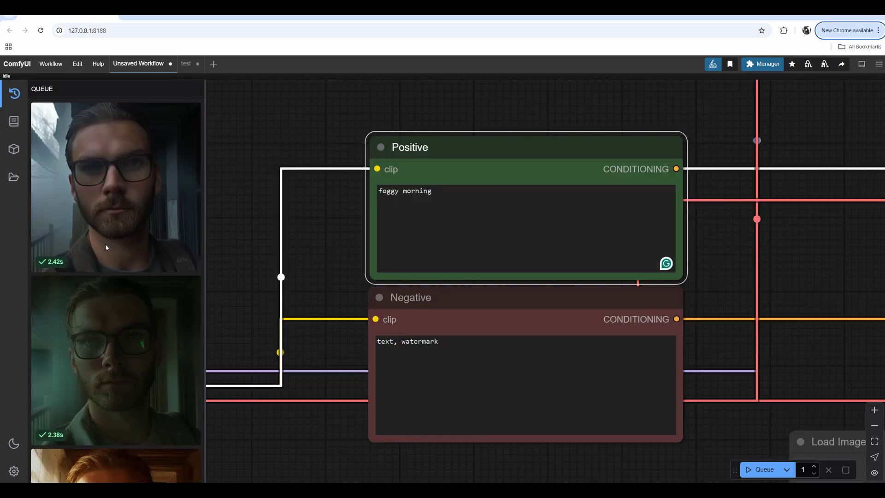
Queue a batch of four foggy-morning relighting runs and open the Manager menu.
{"action": "mouse_move", "coordinate": [90, 187]}
{"action": "mouse_move", "coordinate": [112, 369]}
{"action": "left_click", "coordinate": [814, 469]}
{"action": "key", "text": "ctrl+Return"}
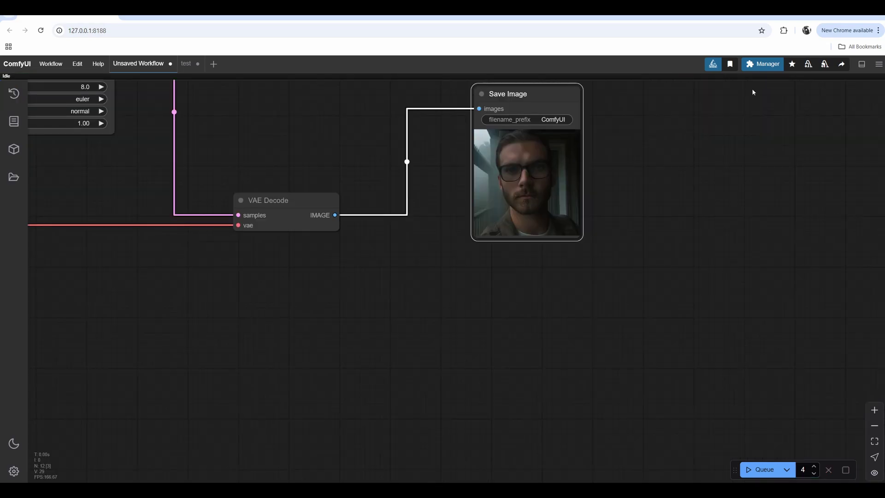
{"action": "left_click", "coordinate": [760, 67]}
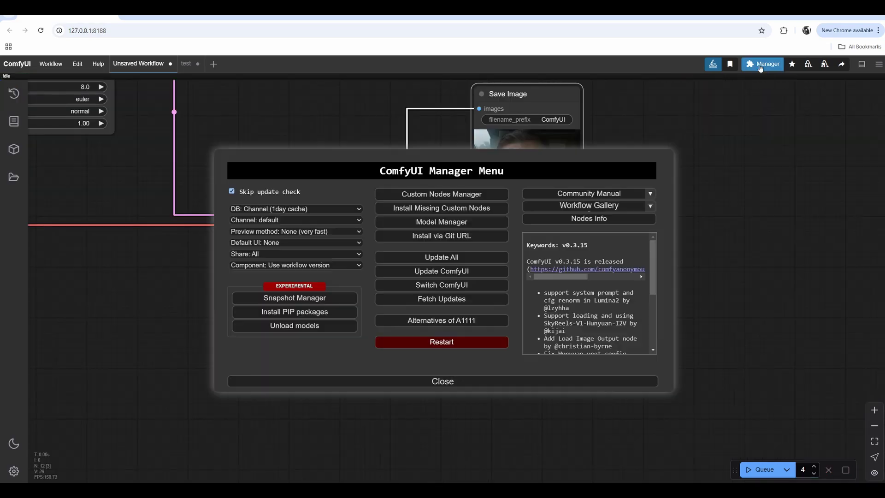
{"action": "left_click", "coordinate": [408, 195]}
{"action": "left_click", "coordinate": [257, 118]}
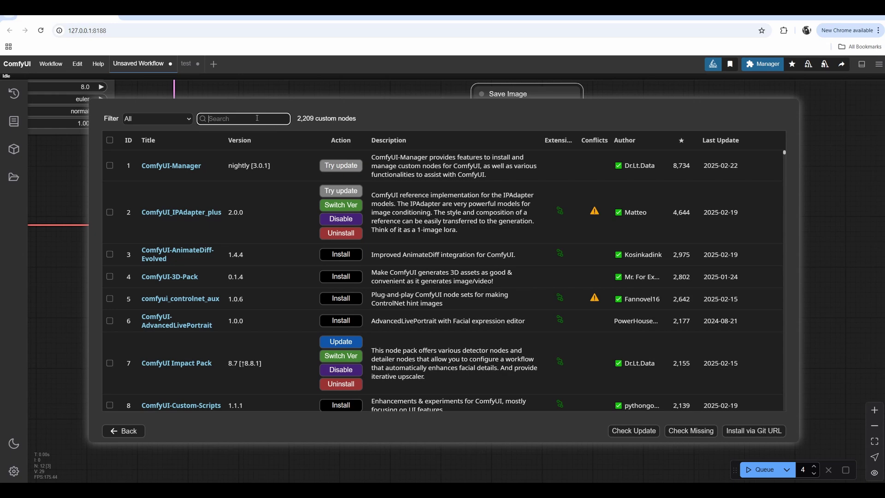
{"action": "type", "text": "rg"}
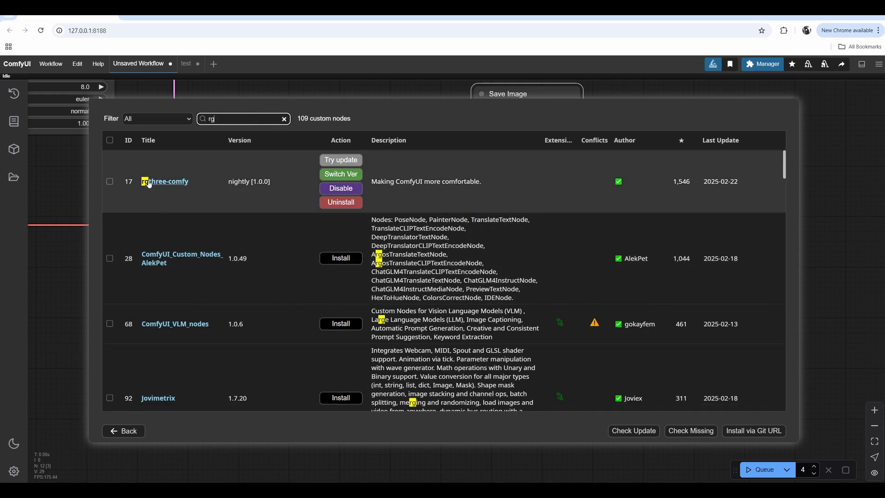
{"action": "left_click", "coordinate": [123, 431]}
{"action": "left_click", "coordinate": [440, 381]}
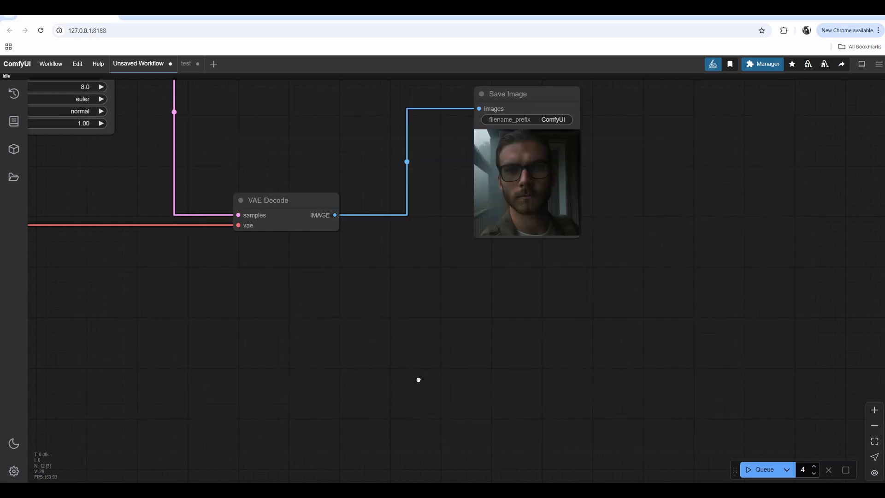
{"action": "double_click", "coordinate": [419, 380]}
Add an Image Comparer (rgthree) node fed by VAE Decode's IMAGE in image_a.
{"action": "type", "text": "compare"}
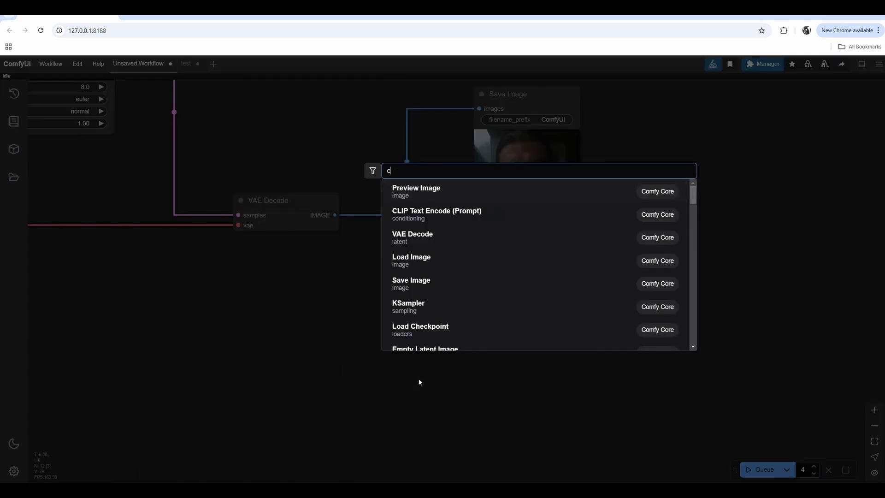
{"action": "left_click", "coordinate": [462, 211]}
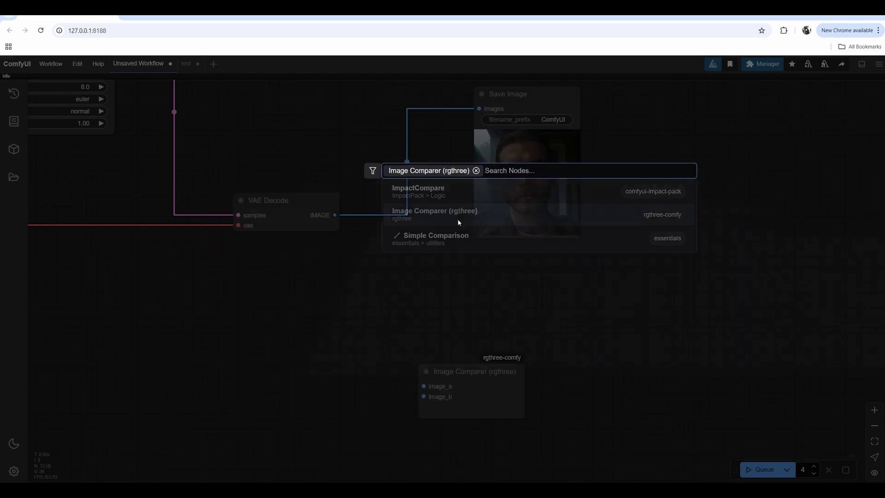
{"action": "left_click_drag", "start_coordinate": [354, 206], "coordinate": [525, 314]}
{"action": "scroll", "coordinate": [256, 336], "scroll_direction": "down", "scroll_amount": 8}
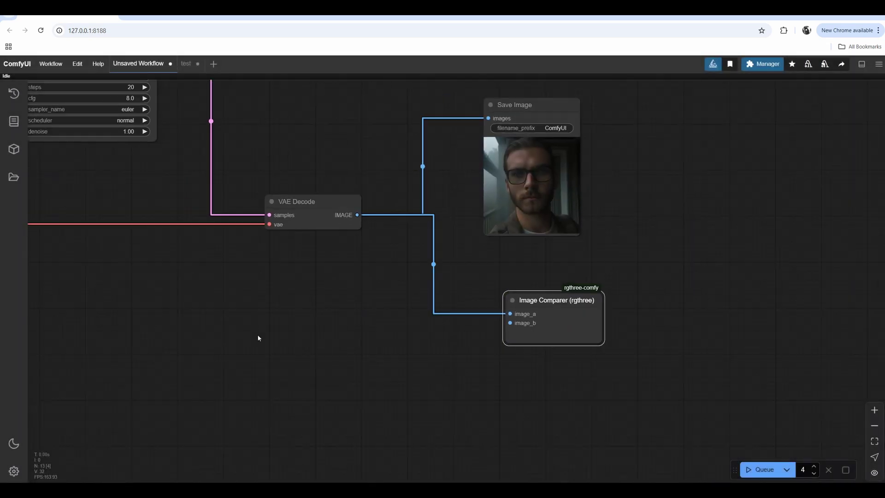
{"action": "left_click_drag", "start_coordinate": [209, 353], "coordinate": [416, 288]}
{"action": "scroll", "coordinate": [200, 293], "scroll_direction": "up", "scroll_amount": 3}
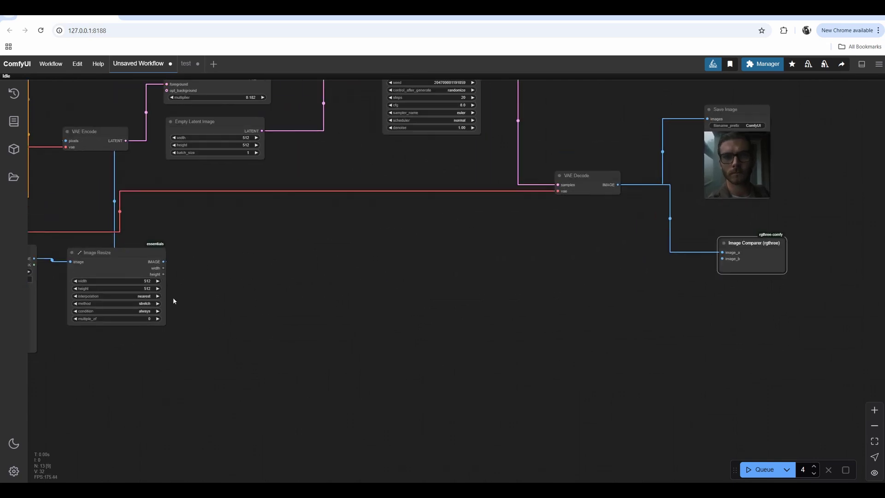
{"action": "left_click", "coordinate": [192, 275]}
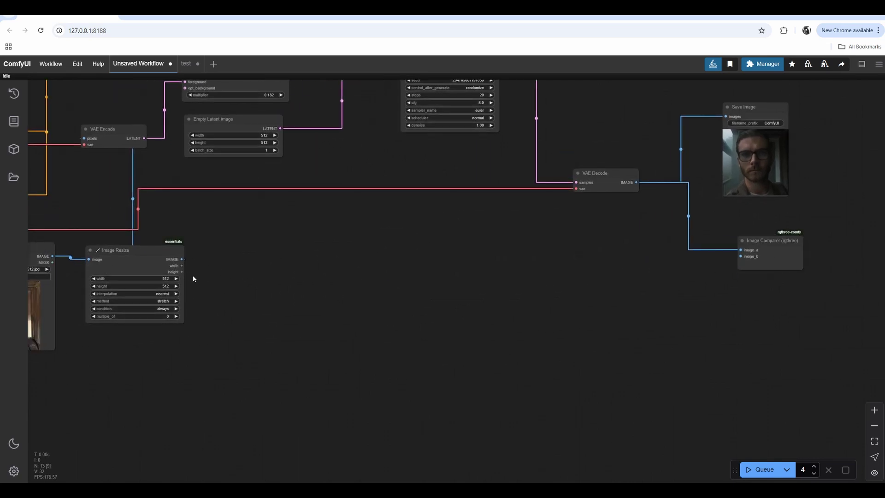
Connect Image Resize's IMAGE to image_b and enlarge the comparer to show both portraits.
{"action": "left_click_drag", "start_coordinate": [182, 259], "coordinate": [740, 258]}
{"action": "scroll", "coordinate": [535, 289], "scroll_direction": "up", "scroll_amount": 3}
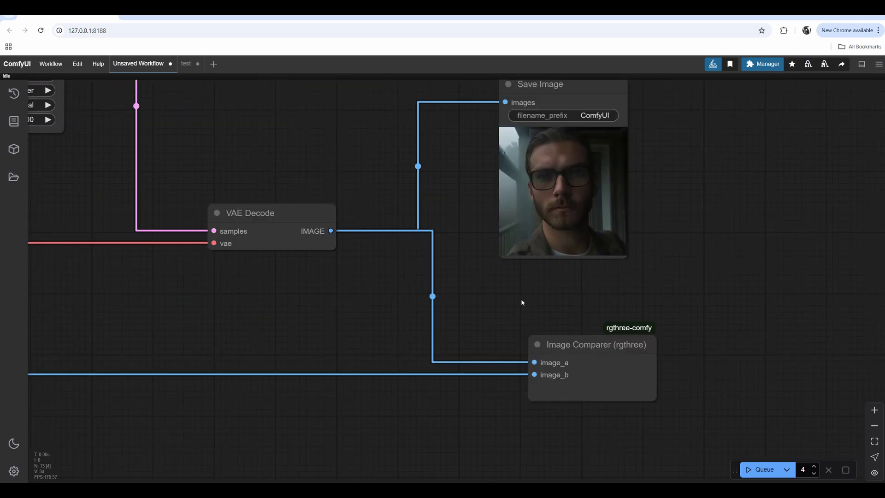
{"action": "left_click_drag", "start_coordinate": [521, 302], "coordinate": [495, 319]}
{"action": "left_click", "coordinate": [534, 365]}
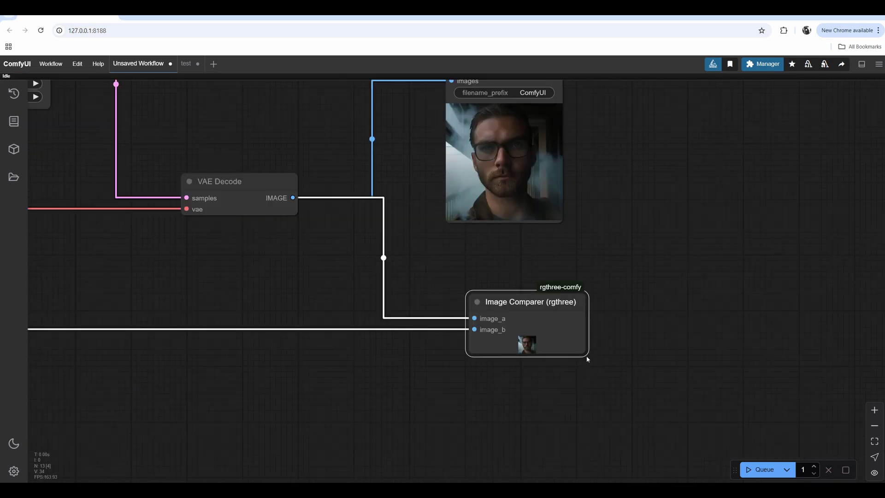
{"action": "left_click_drag", "start_coordinate": [588, 359], "coordinate": [610, 293]}
{"action": "scroll", "coordinate": [609, 293], "scroll_direction": "up", "scroll_amount": 15}
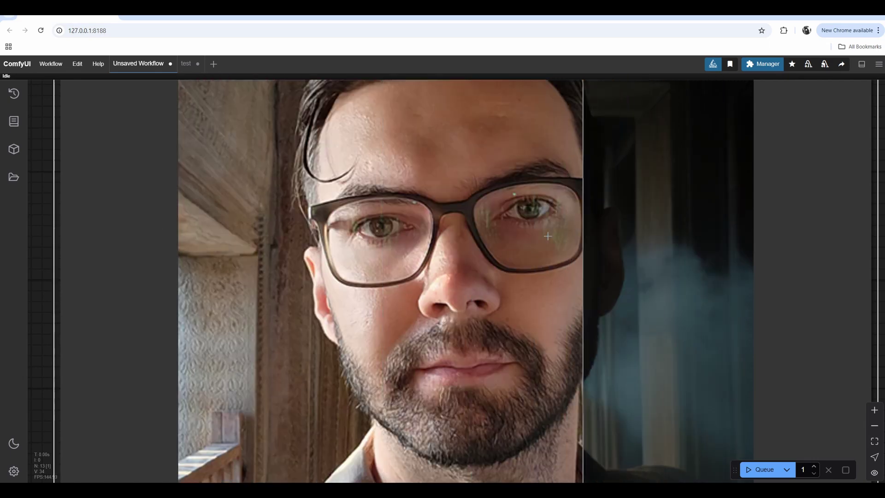
{"action": "scroll", "coordinate": [394, 332], "scroll_direction": "down", "scroll_amount": 10}
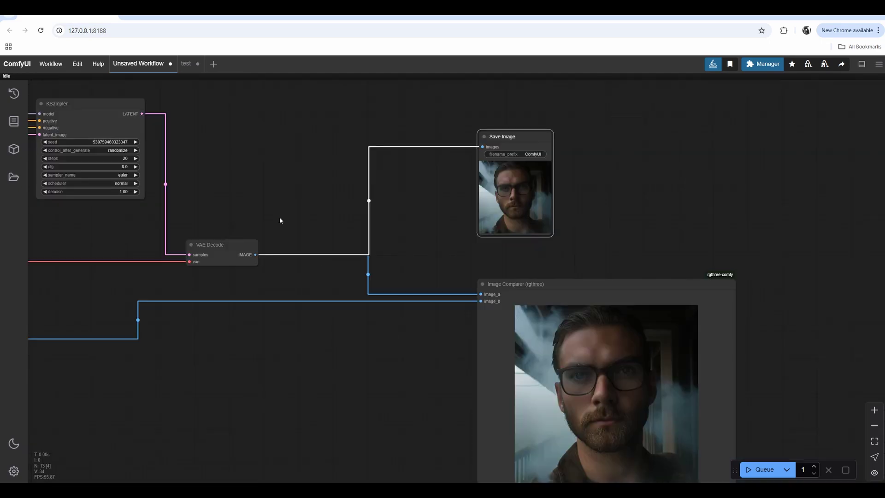
Add a Detail Transfer node with VAE Decode as target and Load Image as source.
{"action": "double_click", "coordinate": [279, 195]}
{"action": "type", "text": "deta"}
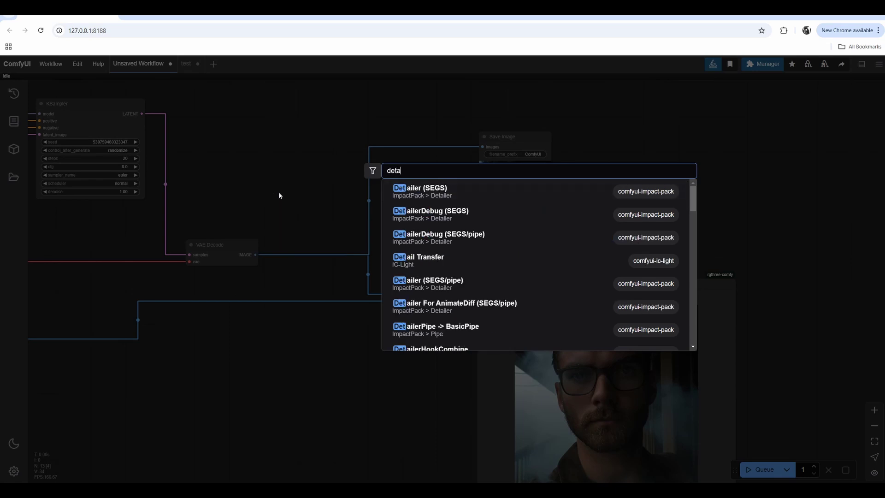
{"action": "type", "text": "il t"}
{"action": "key", "text": "Return"}
{"action": "scroll", "coordinate": [306, 245], "scroll_direction": "up", "scroll_amount": 3}
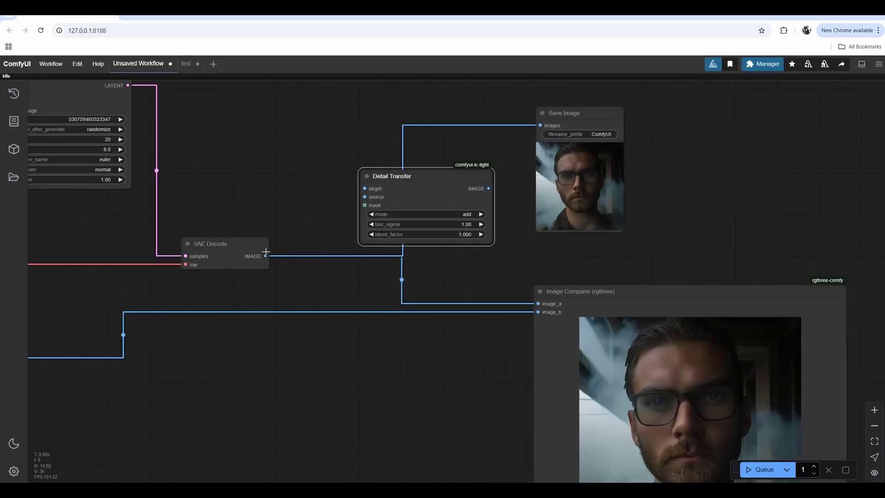
{"action": "left_click_drag", "start_coordinate": [265, 256], "coordinate": [364, 189]}
{"action": "scroll", "coordinate": [250, 350], "scroll_direction": "down", "scroll_amount": 4}
{"action": "left_click_drag", "start_coordinate": [243, 336], "coordinate": [231, 306]}
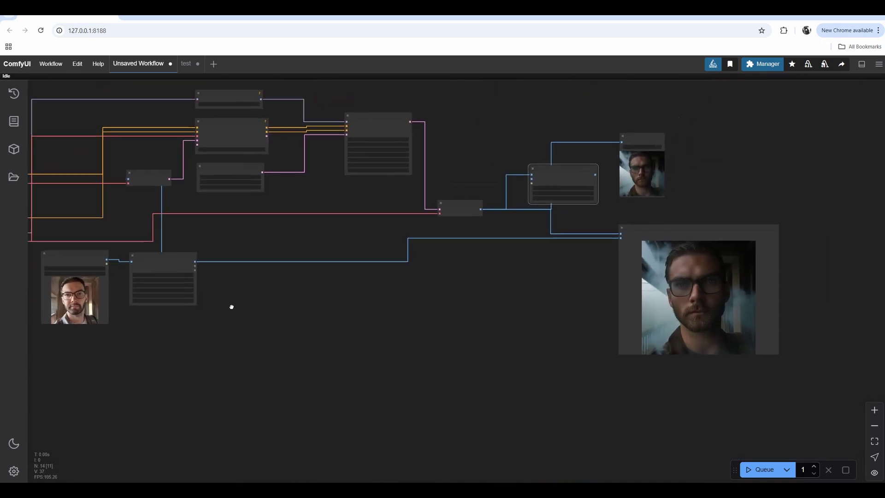
{"action": "left_click_drag", "start_coordinate": [104, 263], "coordinate": [528, 182]}
{"action": "scroll", "coordinate": [451, 204], "scroll_direction": "up", "scroll_amount": 10}
{"action": "scroll", "coordinate": [451, 204], "scroll_direction": "down", "scroll_amount": 3}
Route Detail Transfer's IMAGE into the comparer's image_a and a new Preview Image, then run.
{"action": "left_click_drag", "start_coordinate": [486, 251], "coordinate": [425, 213]}
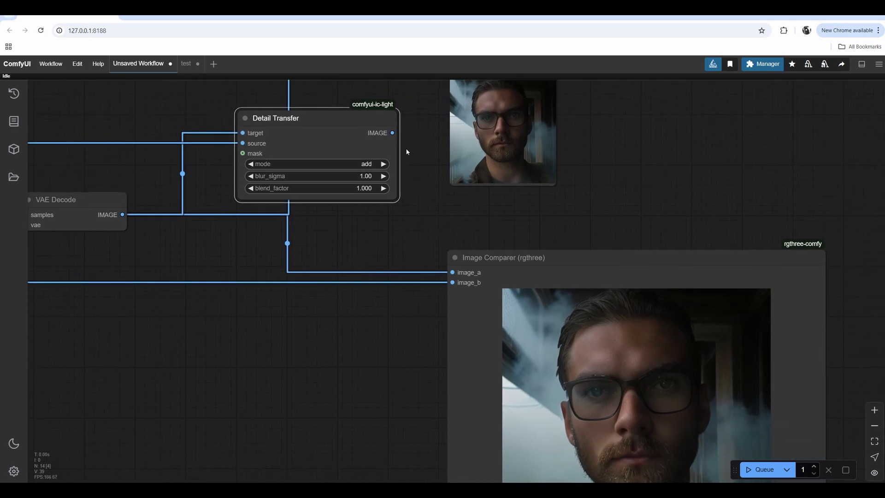
{"action": "left_click_drag", "start_coordinate": [392, 133], "coordinate": [452, 274]}
{"action": "scroll", "coordinate": [369, 315], "scroll_direction": "down", "scroll_amount": 3}
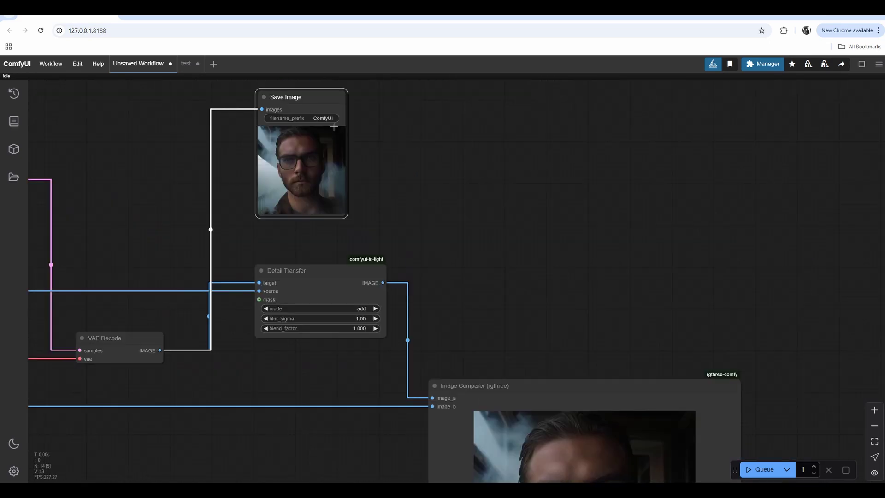
{"action": "left_click_drag", "start_coordinate": [369, 316], "coordinate": [409, 162]}
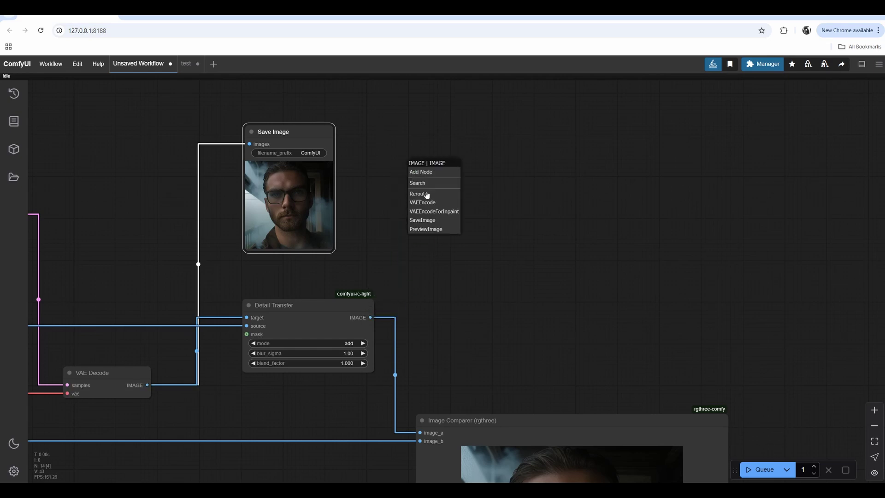
{"action": "left_click", "coordinate": [428, 229]}
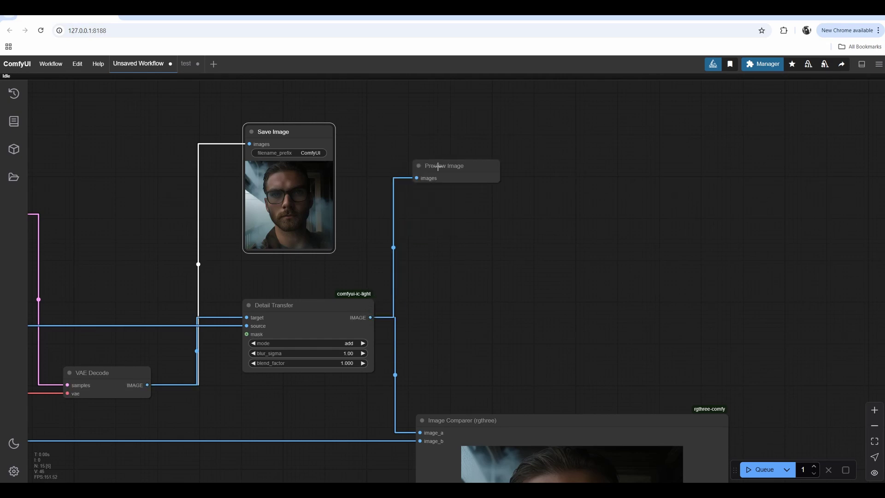
{"action": "left_click_drag", "start_coordinate": [438, 166], "coordinate": [399, 128]}
{"action": "left_click_drag", "start_coordinate": [480, 271], "coordinate": [483, 226]}
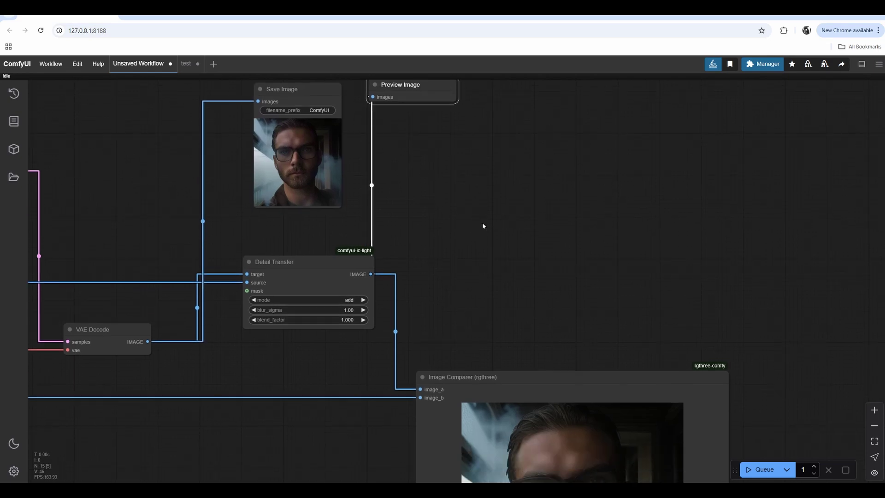
{"action": "key", "text": "ctrl+Return"}
Lower the Detail Transfer blend_factor to 0.829 and re-run the workflow.
{"action": "key", "text": "."}
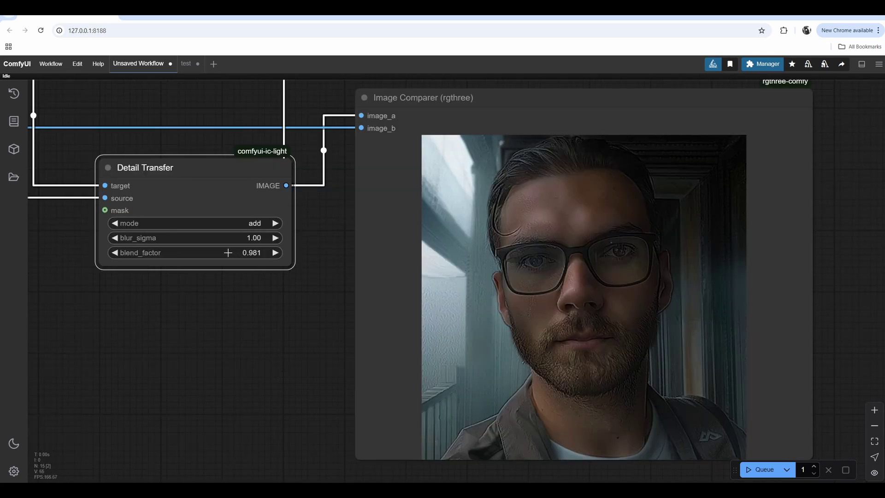
{"action": "left_click_drag", "start_coordinate": [213, 255], "coordinate": [178, 255]}
{"action": "key", "text": "ctrl+Return"}
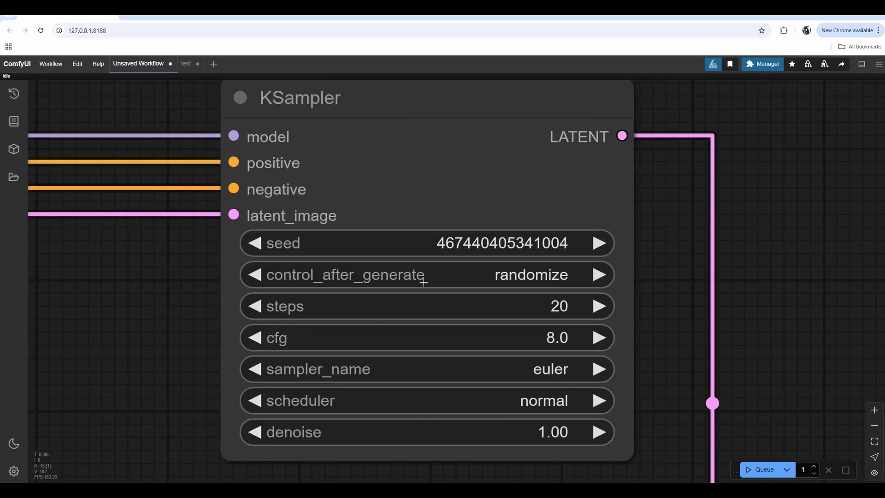
Set control_after_generate to fixed and queue another relighting run.
{"action": "left_click", "coordinate": [543, 273]}
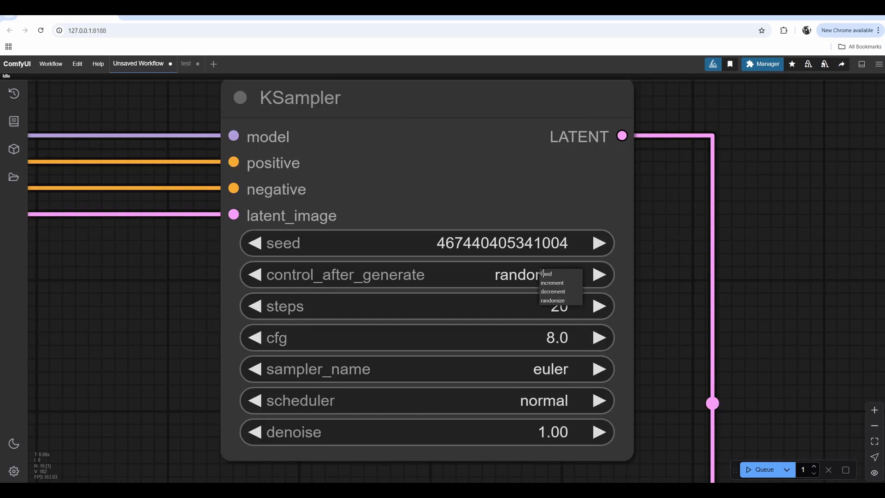
{"action": "left_click", "coordinate": [563, 275]}
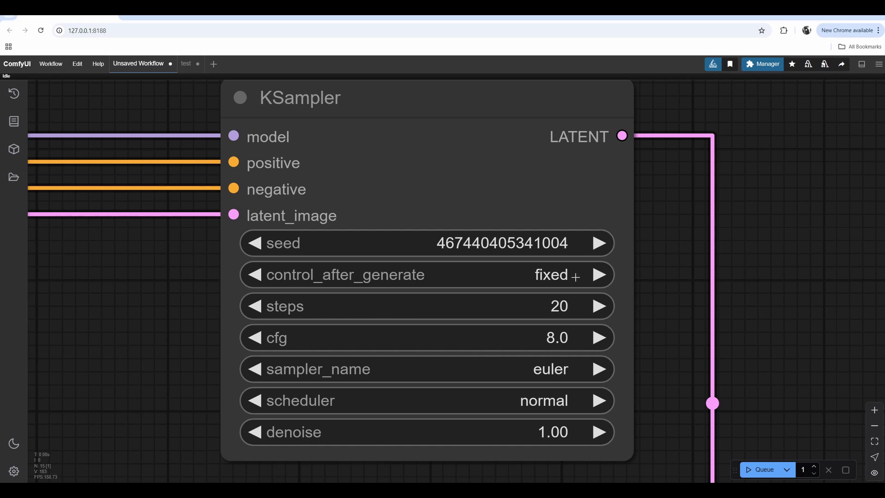
{"action": "key", "text": "ctrl+Return"}
{"action": "key", "text": "q"}
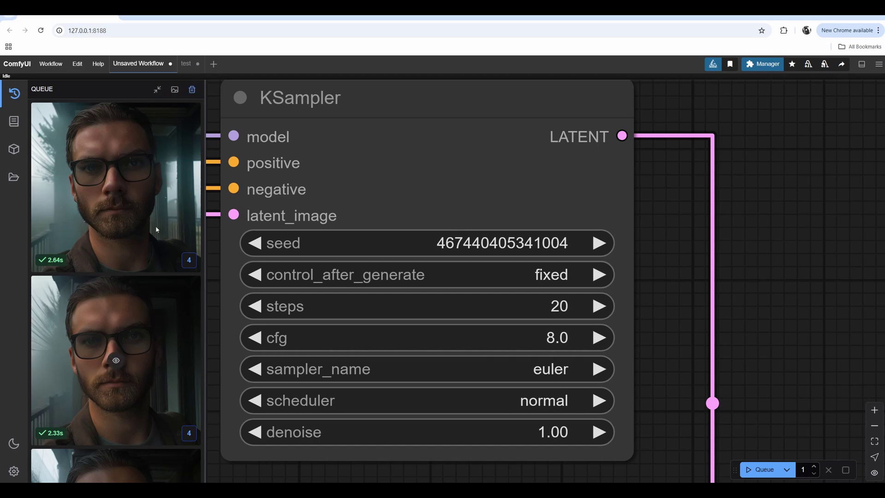
Switch the seed to increment after each generation and set it to 1.
{"action": "left_click", "coordinate": [546, 274]}
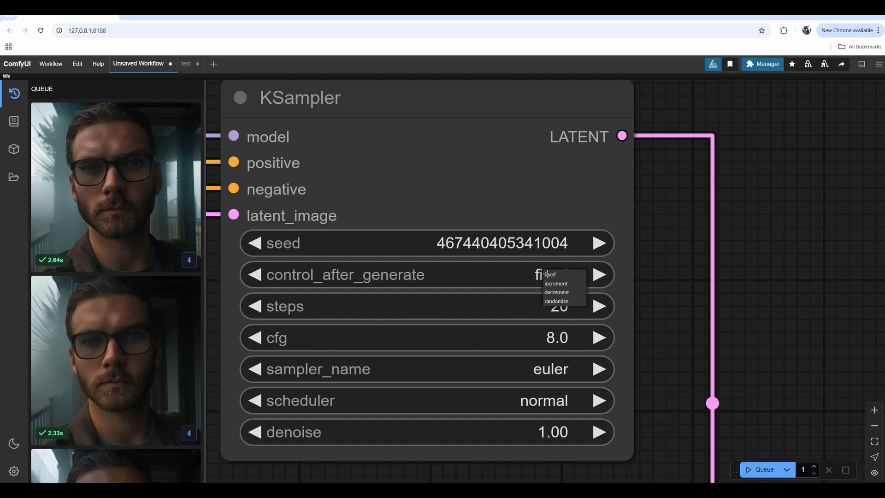
{"action": "left_click", "coordinate": [556, 283]}
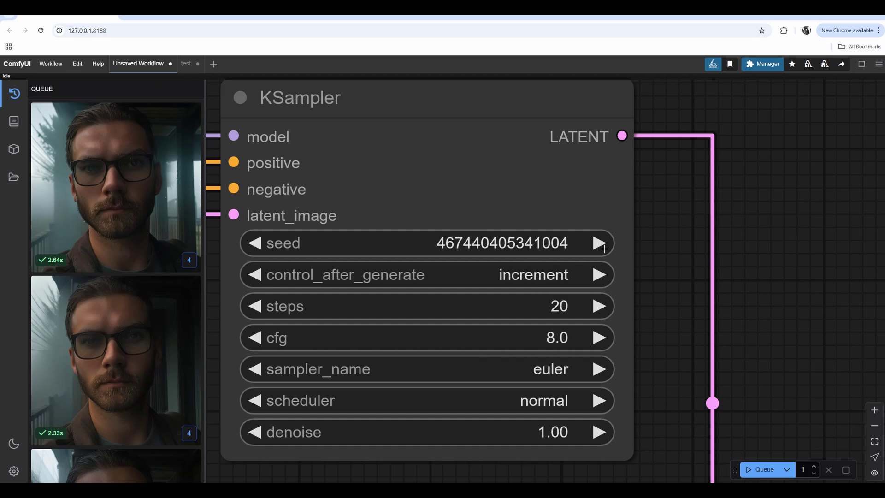
{"action": "left_click", "coordinate": [601, 245]}
{"action": "left_click", "coordinate": [585, 247]}
{"action": "type", "text": "1"}
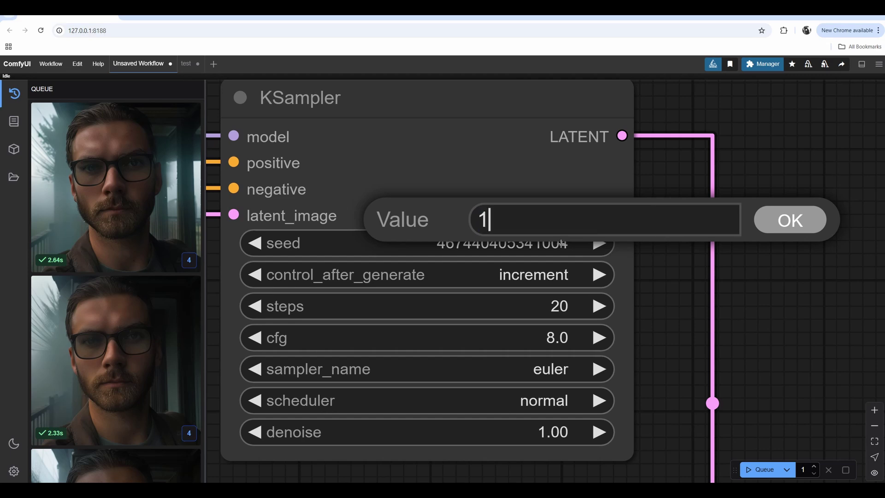
{"action": "left_click", "coordinate": [762, 224]}
Queue six relighting runs with successive seeds.
{"action": "key", "text": "ctrl+Return"}
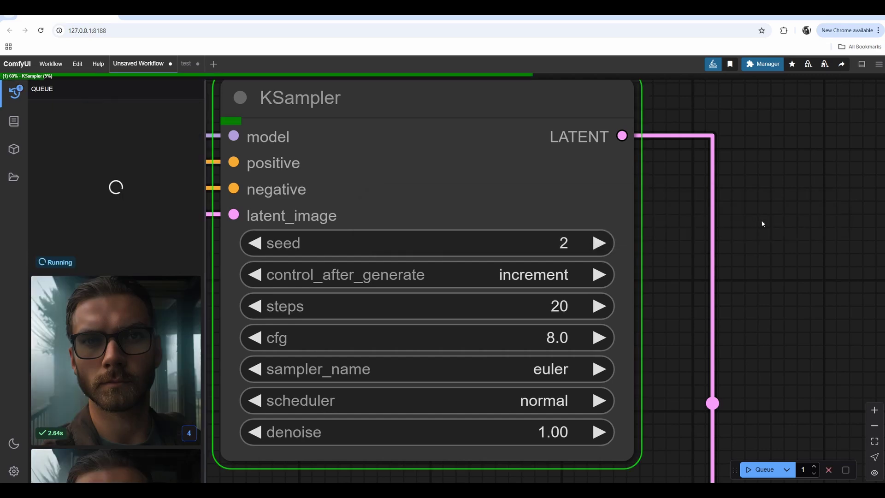
{"action": "key", "text": "ctrl+Return"}
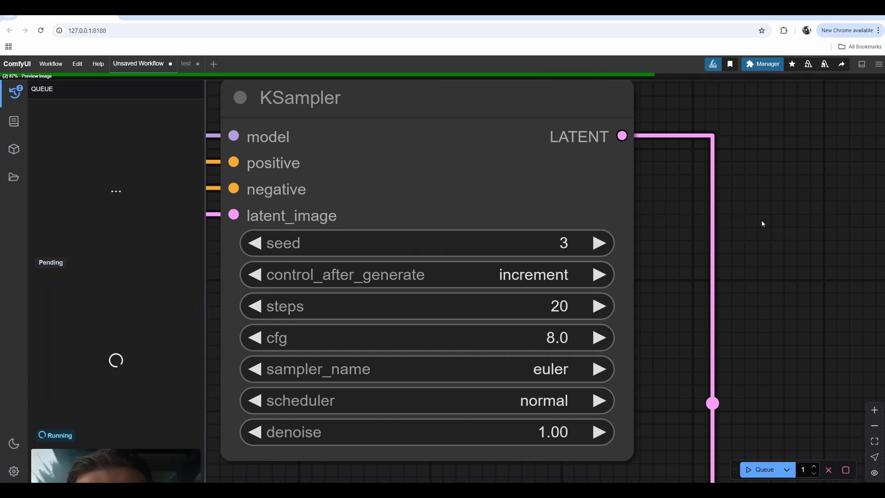
{"action": "key", "text": "ctrl+Return"}
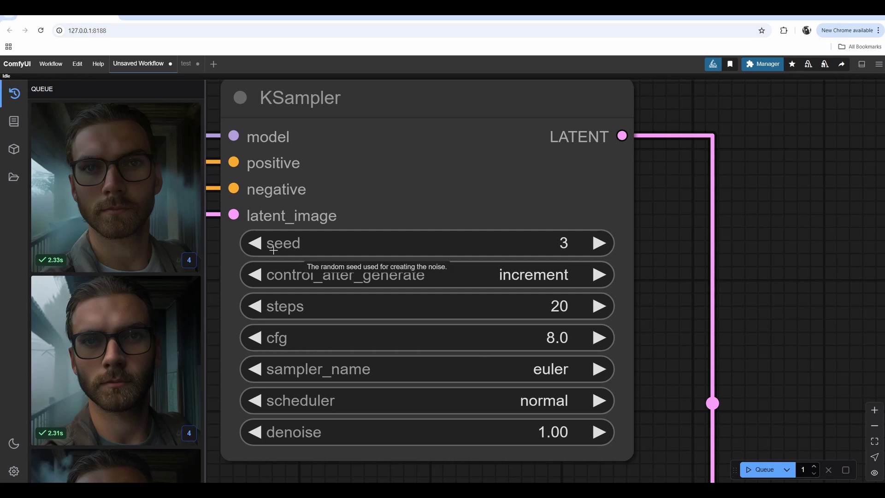
{"action": "key", "text": "ctrl+Return"}
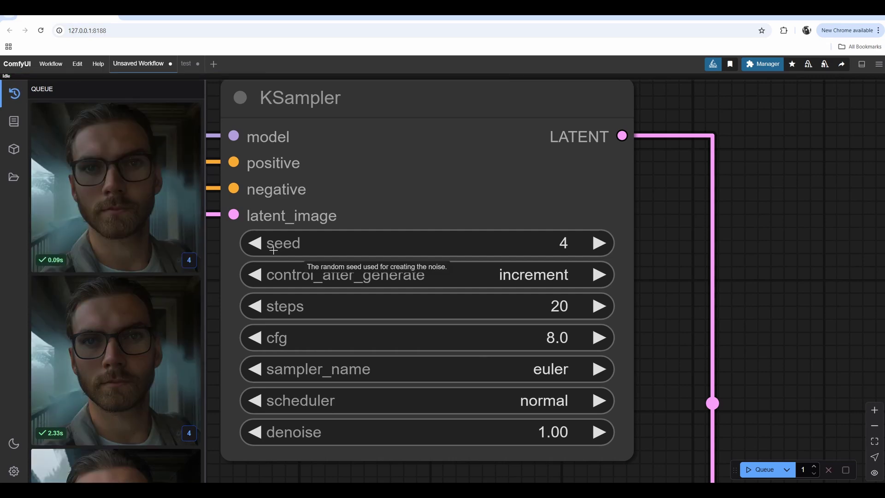
{"action": "key", "text": "ctrl+Return"}
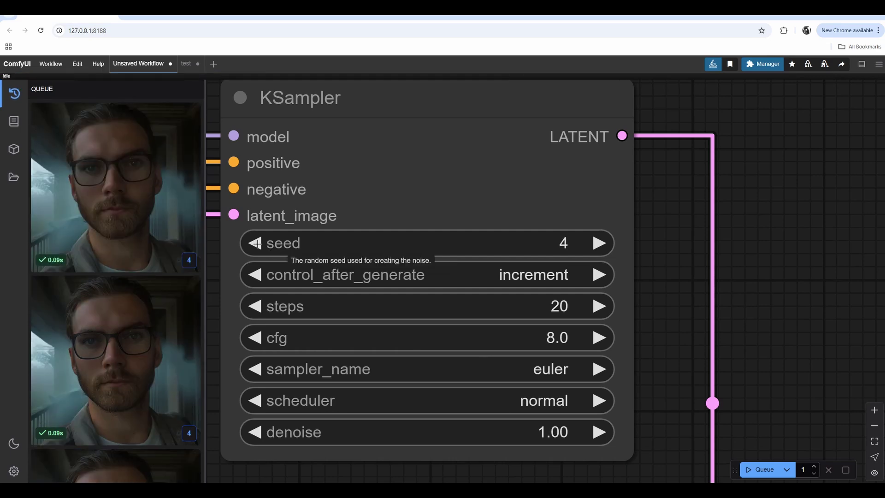
{"action": "key", "text": "ctrl+Return"}
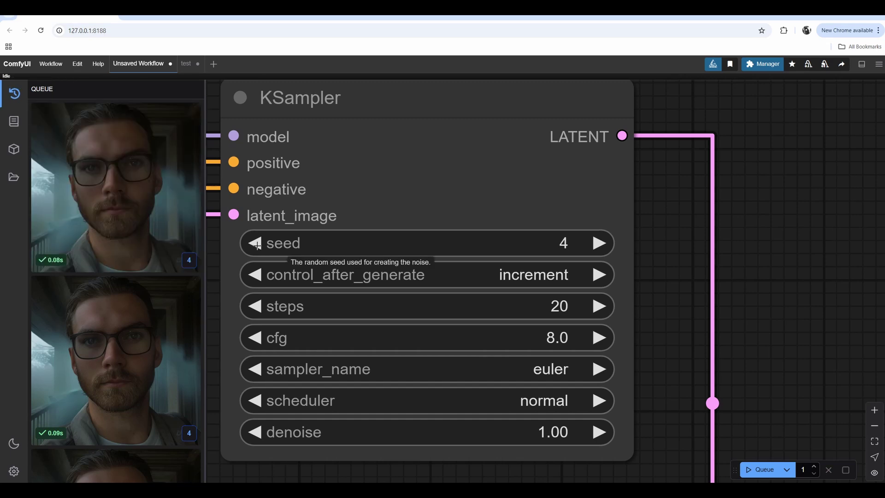
Step the KSampler seed back to 3 and set control_after_generate to fixed.
{"action": "left_click", "coordinate": [257, 244]}
{"action": "key", "text": "ctrl+Return"}
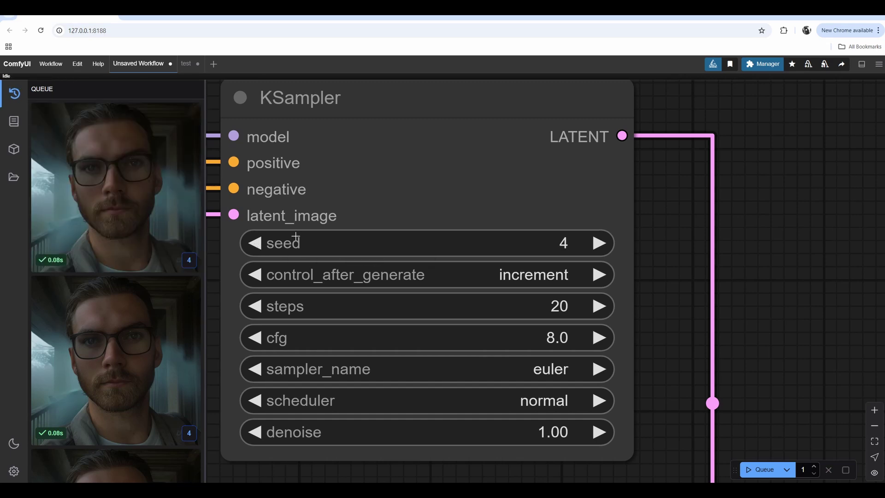
{"action": "left_click", "coordinate": [257, 243]}
{"action": "left_click", "coordinate": [506, 278]}
{"action": "left_click", "coordinate": [517, 280]}
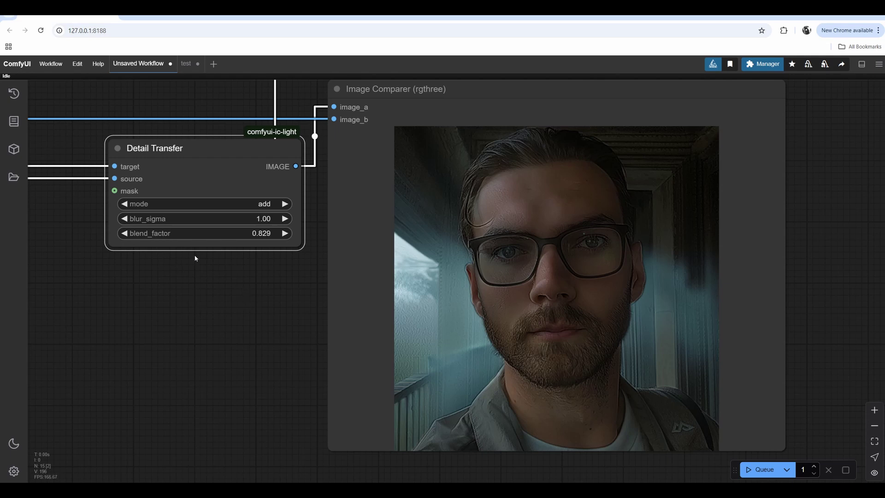
Lower the Detail Transfer blend_factor to 0.625 and bring the Save Image and Preview Image results into view.
{"action": "left_click_drag", "start_coordinate": [208, 236], "coordinate": [182, 232]}
{"action": "left_click_drag", "start_coordinate": [208, 228], "coordinate": [190, 235]}
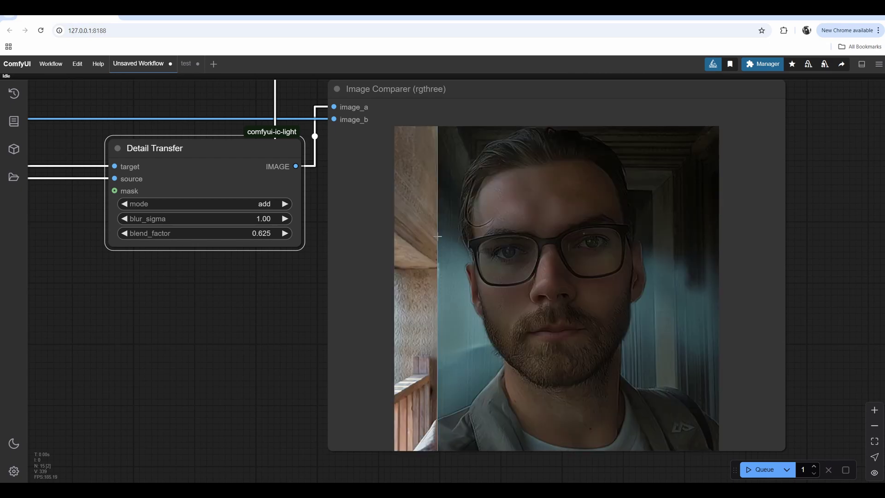
{"action": "scroll", "coordinate": [513, 293], "scroll_direction": "up", "scroll_amount": 5}
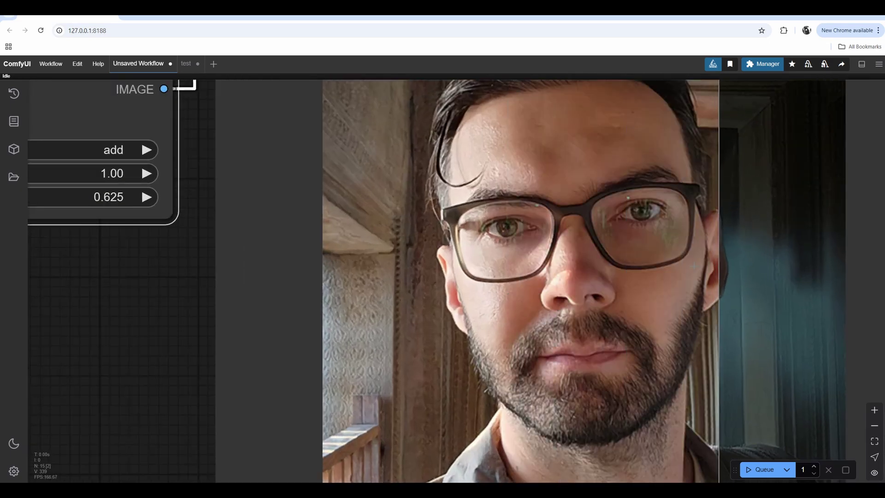
{"action": "scroll", "coordinate": [468, 249], "scroll_direction": "down", "scroll_amount": 8}
{"action": "left_click_drag", "start_coordinate": [472, 233], "coordinate": [571, 284]}
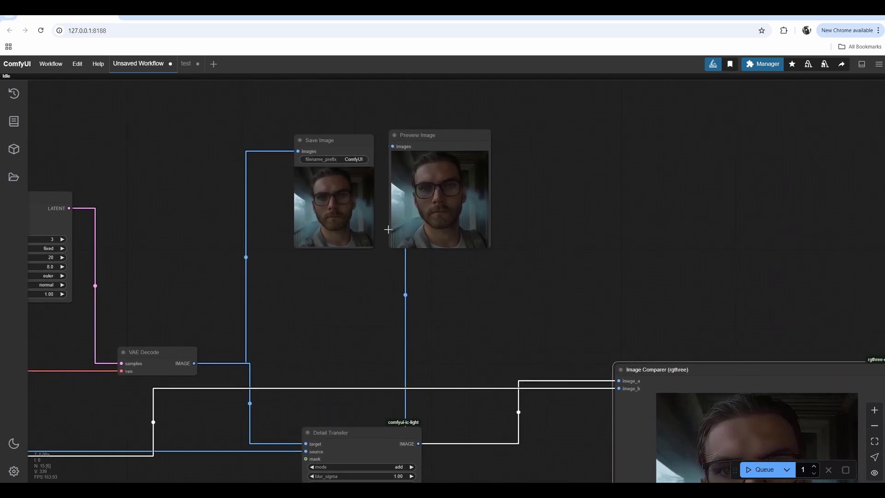
Place a copy of the Image Comparer top right and feed Detail Transfer's output into its image_b.
{"action": "left_click_drag", "start_coordinate": [656, 368], "coordinate": [647, 93]}
{"action": "left_click_drag", "start_coordinate": [201, 368], "coordinate": [620, 108]}
{"action": "left_click_drag", "start_coordinate": [418, 443], "coordinate": [610, 116]}
{"action": "left_click_drag", "start_coordinate": [349, 145], "coordinate": [310, 190]}
Delete the old Preview Image and Save Image nodes.
{"action": "left_click", "coordinate": [310, 190]}
{"action": "left_click", "coordinate": [400, 195], "text": "shift"}
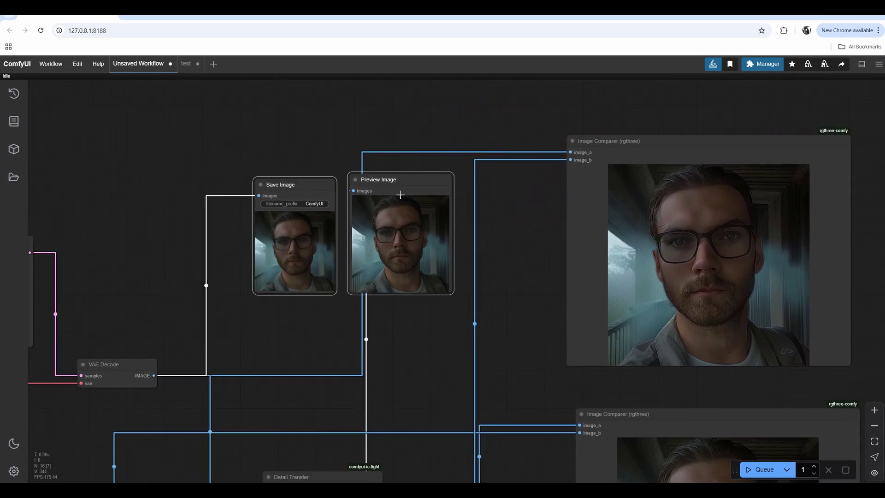
{"action": "left_click", "coordinate": [396, 180]}
{"action": "key", "text": "Delete"}
{"action": "left_click", "coordinate": [295, 185]}
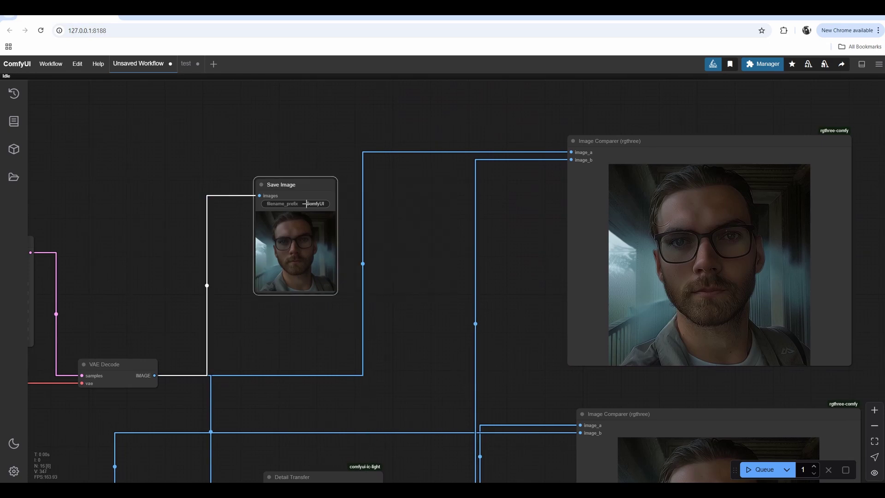
{"action": "key", "text": "Delete"}
Add a new Save Image node fed by Detail Transfer below it, then queue the workflow.
{"action": "left_click_drag", "start_coordinate": [385, 436], "coordinate": [319, 258]}
{"action": "left_click_drag", "start_coordinate": [315, 308], "coordinate": [379, 418]}
{"action": "left_click", "coordinate": [385, 460]}
{"action": "scroll", "coordinate": [408, 352], "scroll_direction": "down", "scroll_amount": 1}
{"action": "left_click_drag", "start_coordinate": [409, 351], "coordinate": [431, 218]}
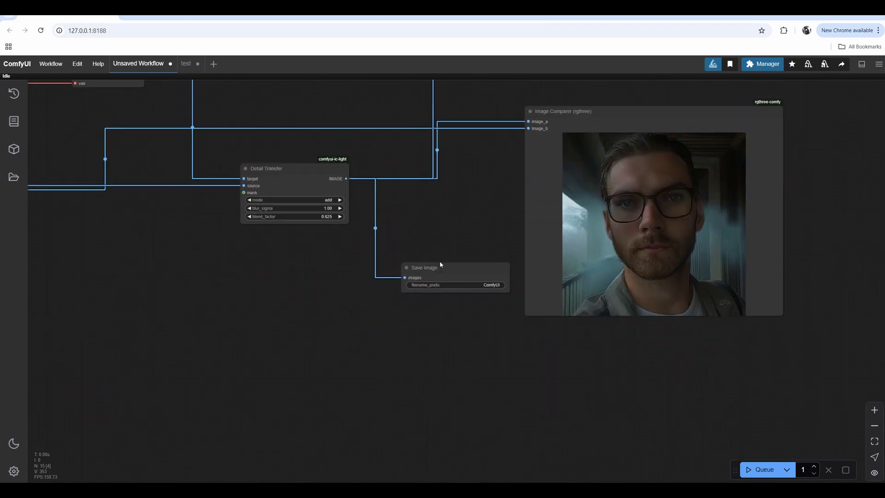
{"action": "left_click_drag", "start_coordinate": [454, 288], "coordinate": [389, 425]}
{"action": "left_click", "coordinate": [573, 144]}
{"action": "key", "text": "."}
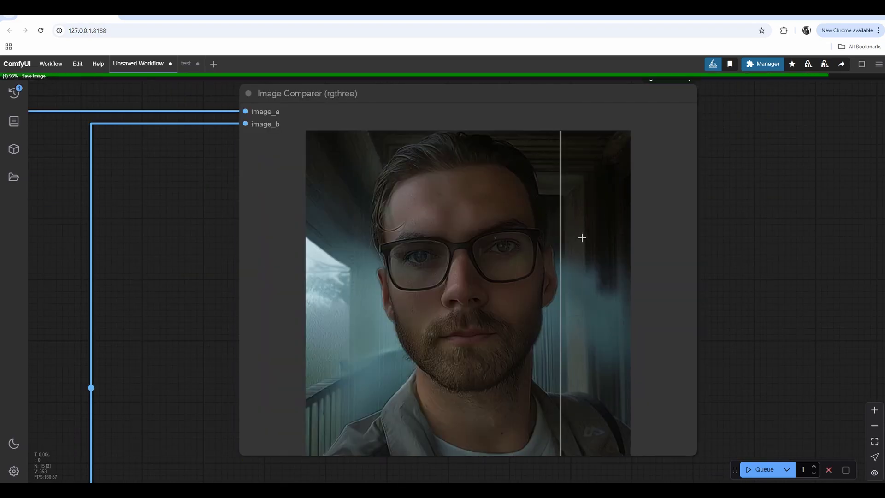
{"action": "scroll", "coordinate": [503, 271], "scroll_direction": "up", "scroll_amount": 6}
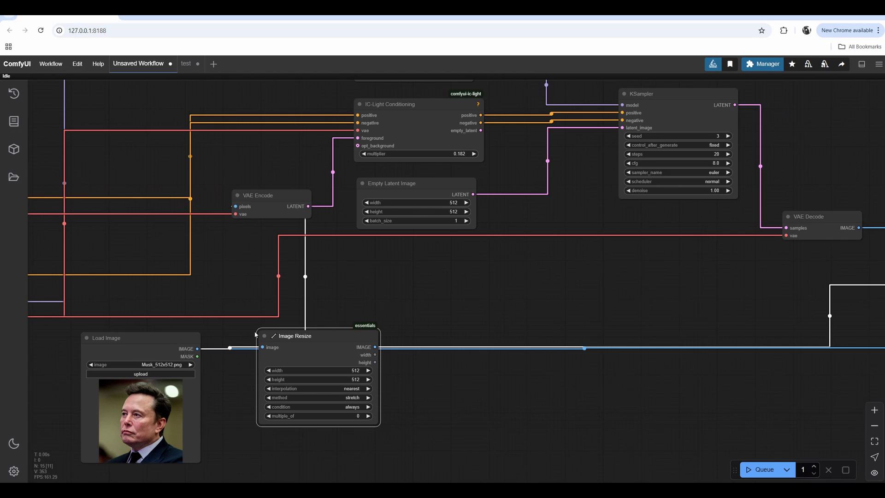
Add a Load Image node for the light mask via node search 'loa'.
{"action": "double_click", "coordinate": [519, 275]}
{"action": "type", "text": "loa"}
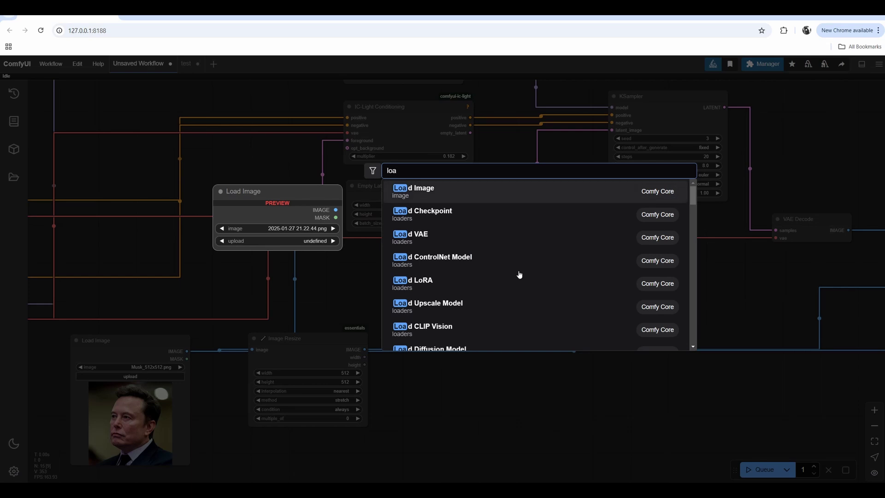
{"action": "key", "text": "Return"}
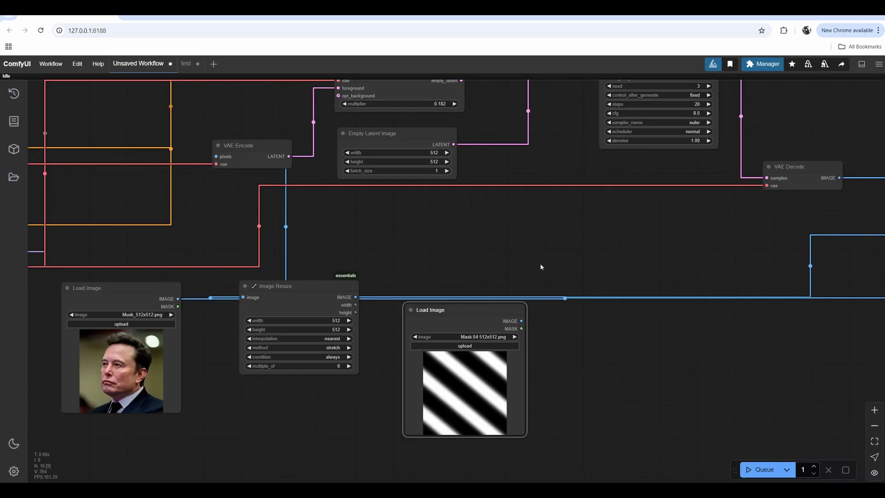
{"action": "left_click_drag", "start_coordinate": [471, 316], "coordinate": [463, 317]}
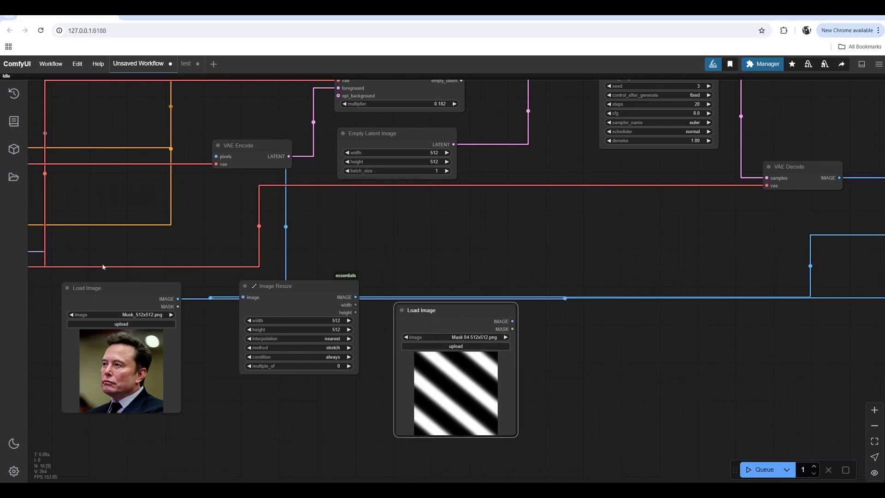
{"action": "left_click_drag", "start_coordinate": [509, 264], "coordinate": [469, 277]}
Add a VAE Encode node, wire the VAE and mask into it, and feed its LATENT to KSampler latent_image.
{"action": "double_click", "coordinate": [481, 304]}
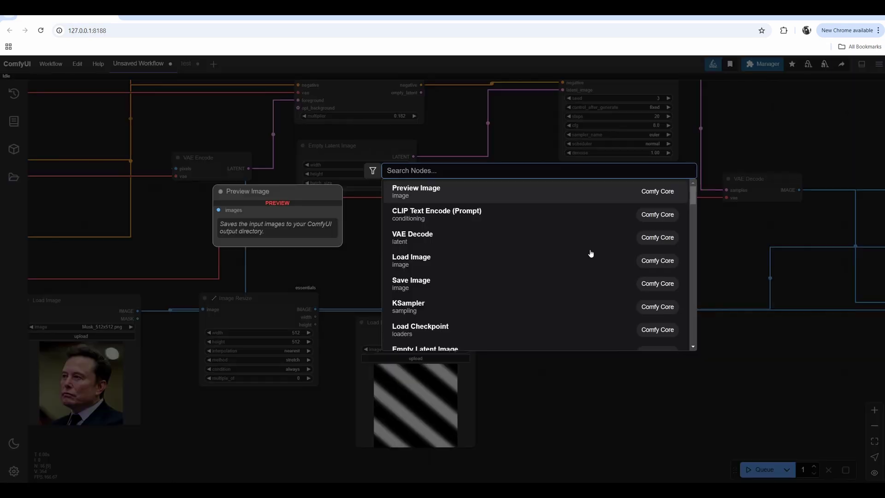
{"action": "type", "text": "vae"}
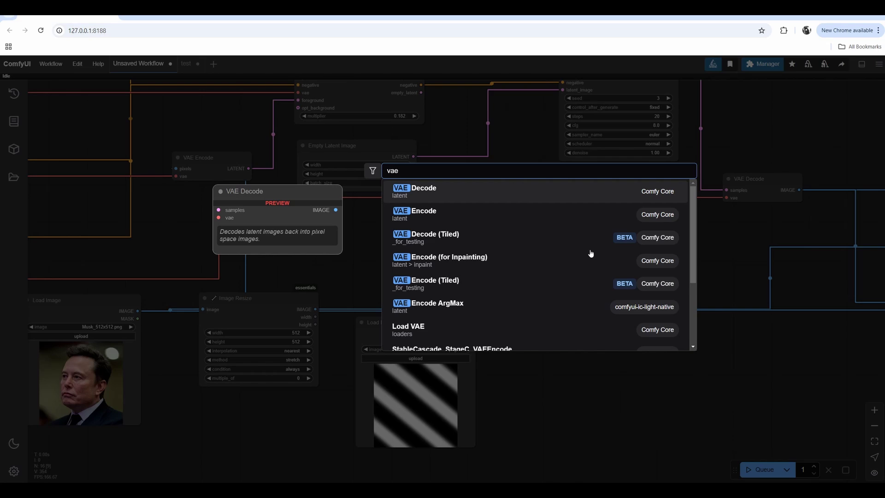
{"action": "left_click", "coordinate": [415, 214]}
{"action": "scroll", "coordinate": [507, 331], "scroll_direction": "down", "scroll_amount": 5}
{"action": "scroll", "coordinate": [63, 288], "scroll_direction": "up", "scroll_amount": 3}
{"action": "left_click_drag", "start_coordinate": [46, 310], "coordinate": [667, 299]}
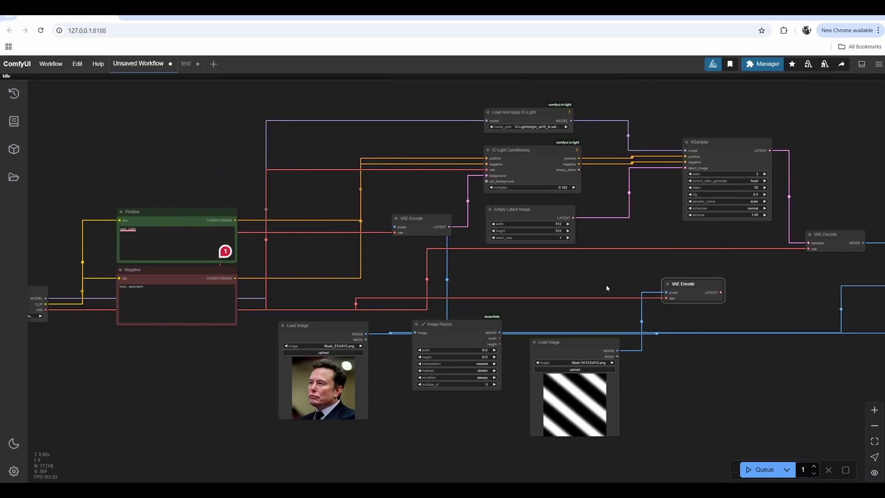
{"action": "left_click_drag", "start_coordinate": [606, 288], "coordinate": [412, 289]}
{"action": "scroll", "coordinate": [411, 289], "scroll_direction": "up", "scroll_amount": 4}
{"action": "left_click_drag", "start_coordinate": [468, 248], "coordinate": [364, 290]}
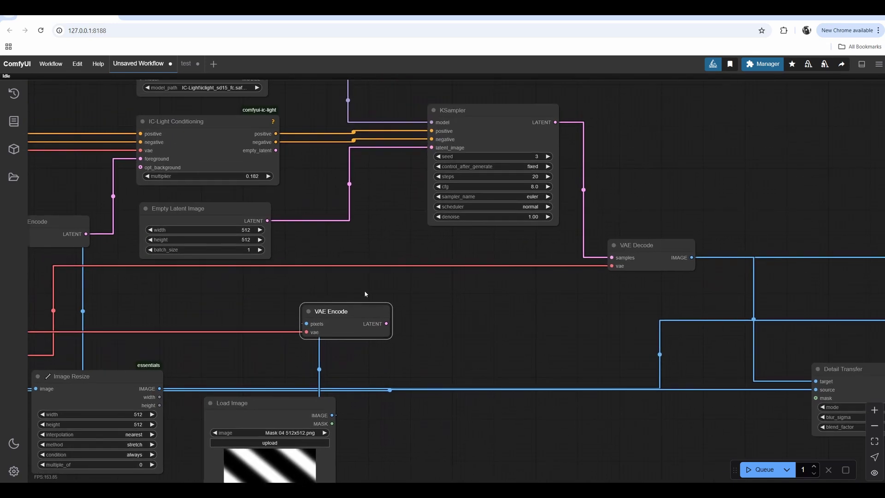
{"action": "left_click_drag", "start_coordinate": [386, 323], "coordinate": [461, 148]}
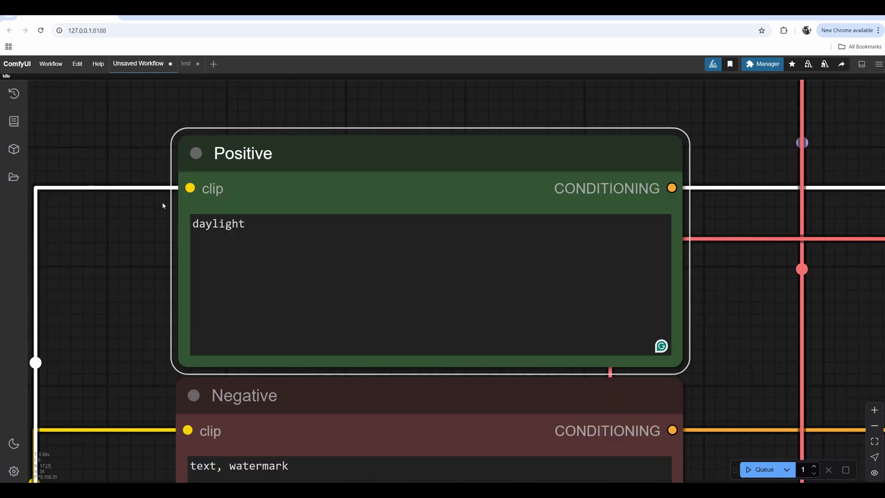
{"action": "double_click", "coordinate": [218, 224]}
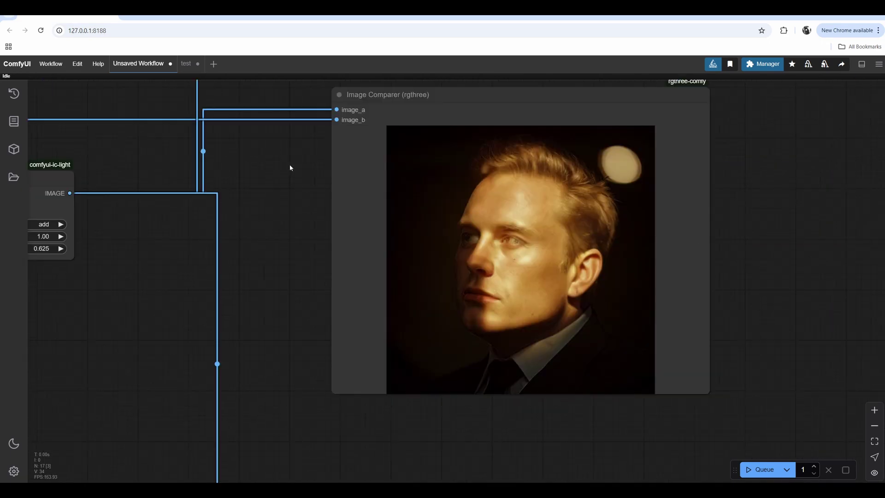
Review the side-lit portrait in the upper comparer and set KSampler control_after_generate to increment.
{"action": "left_click_drag", "start_coordinate": [290, 165], "coordinate": [249, 362]}
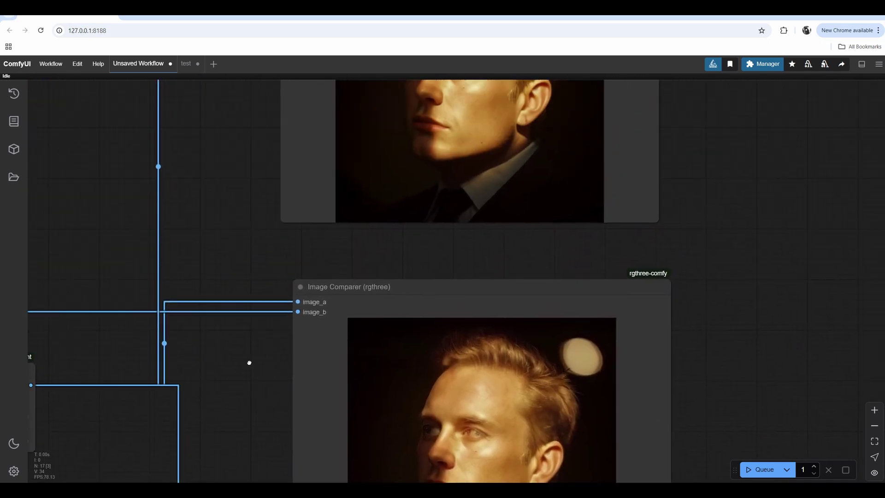
{"action": "scroll", "coordinate": [247, 322], "scroll_direction": "up", "scroll_amount": 4}
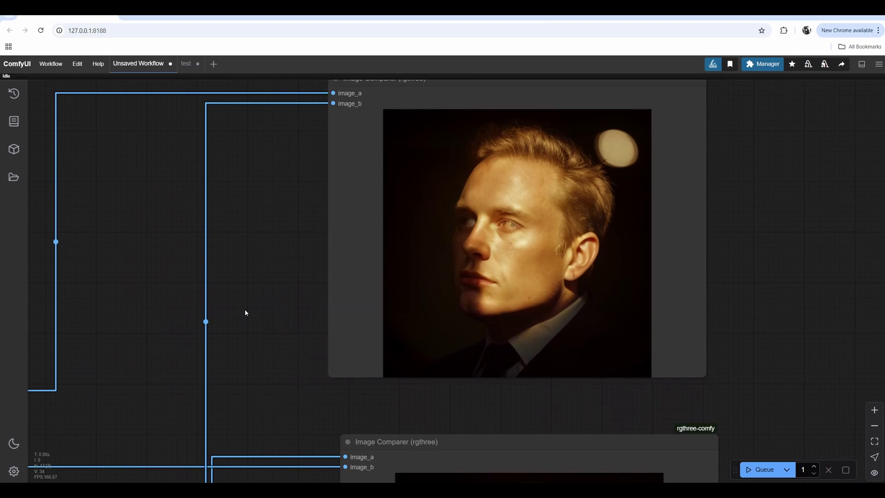
{"action": "scroll", "coordinate": [245, 312], "scroll_direction": "down", "scroll_amount": 8}
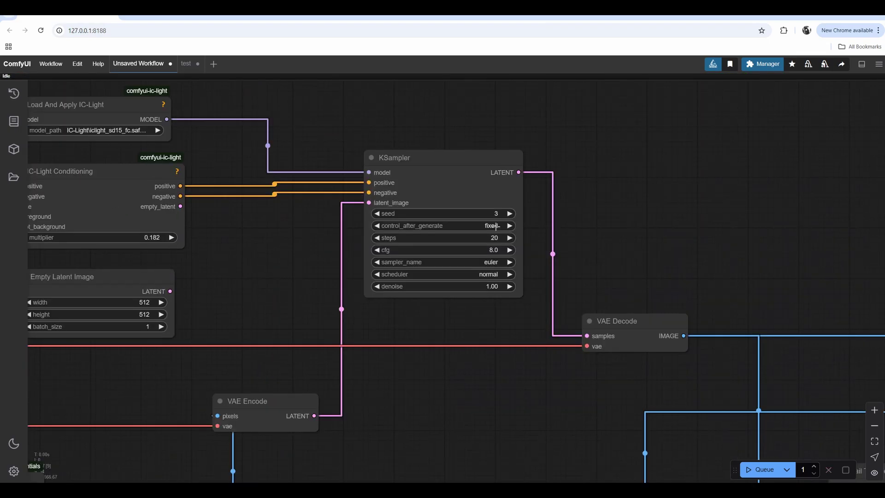
{"action": "left_click", "coordinate": [495, 225]}
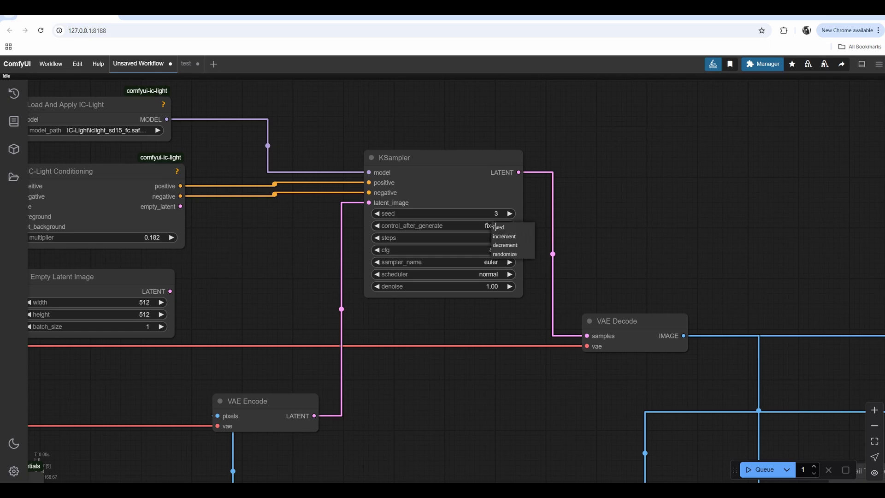
{"action": "left_click", "coordinate": [505, 237]}
{"action": "scroll", "coordinate": [410, 221], "scroll_direction": "up", "scroll_amount": 4}
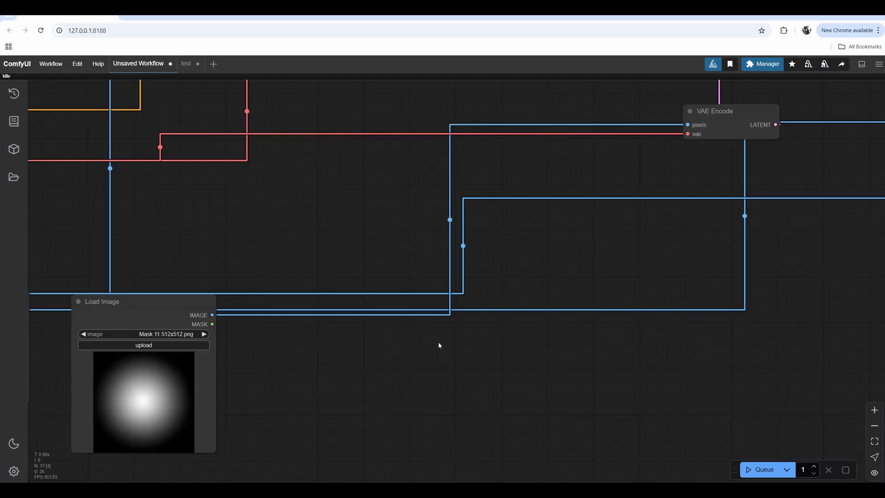
Add a Remap Image Range node between the mask image and VAE Encode pixels.
{"action": "double_click", "coordinate": [439, 345]}
{"action": "type", "text": "rem"}
{"action": "key", "text": "Return"}
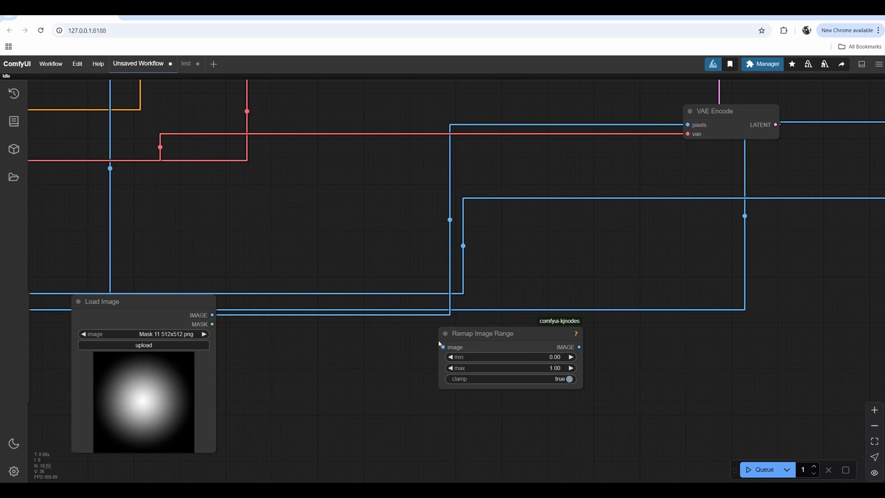
{"action": "left_click_drag", "start_coordinate": [212, 315], "coordinate": [443, 346]}
{"action": "left_click_drag", "start_coordinate": [521, 306], "coordinate": [486, 323]}
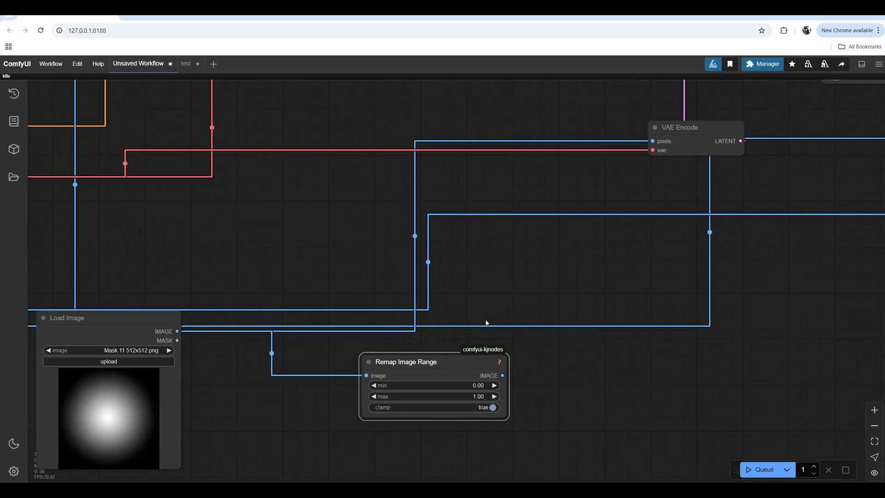
{"action": "left_click_drag", "start_coordinate": [502, 375], "coordinate": [649, 138]}
Add a Preview Image node showing the remapped mask output.
{"action": "left_click_drag", "start_coordinate": [507, 299], "coordinate": [519, 154]}
{"action": "scroll", "coordinate": [519, 154], "scroll_direction": "up", "scroll_amount": 1}
{"action": "left_click_drag", "start_coordinate": [514, 238], "coordinate": [672, 335]}
{"action": "left_click", "coordinate": [591, 391]}
Tune the remap range to min 0.20, max 0.82 and rerun the workflow to preview it.
{"action": "left_click_drag", "start_coordinate": [437, 253], "coordinate": [407, 263]}
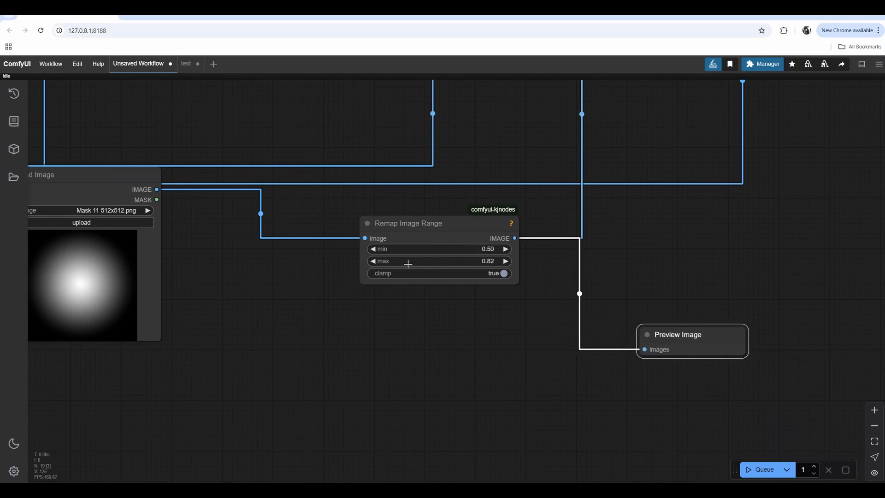
{"action": "key", "text": "ctrl+Return"}
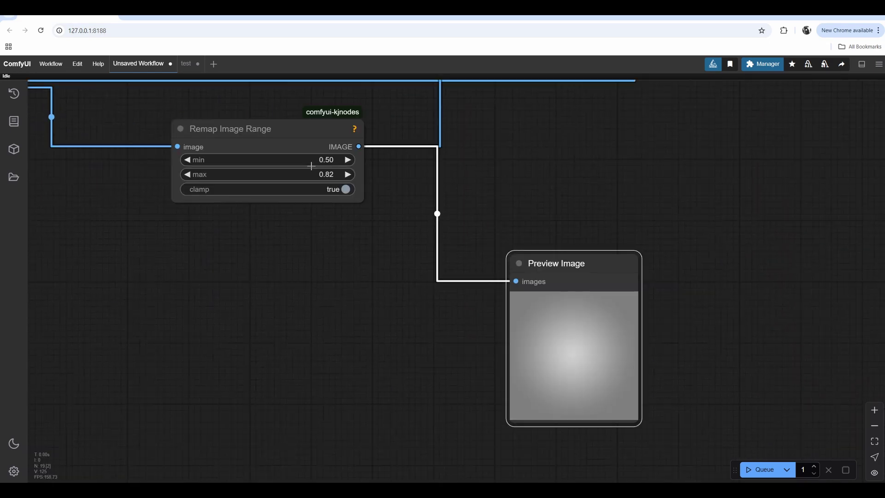
{"action": "left_click_drag", "start_coordinate": [310, 165], "coordinate": [302, 163]}
{"action": "key", "text": "ctrl+Return"}
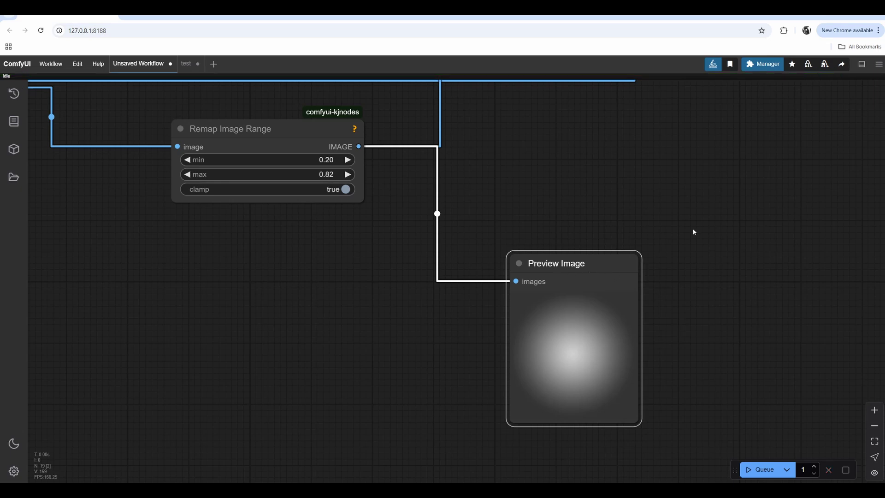
{"action": "left_click_drag", "start_coordinate": [560, 257], "coordinate": [569, 257]}
{"action": "left_click_drag", "start_coordinate": [278, 122], "coordinate": [271, 131]}
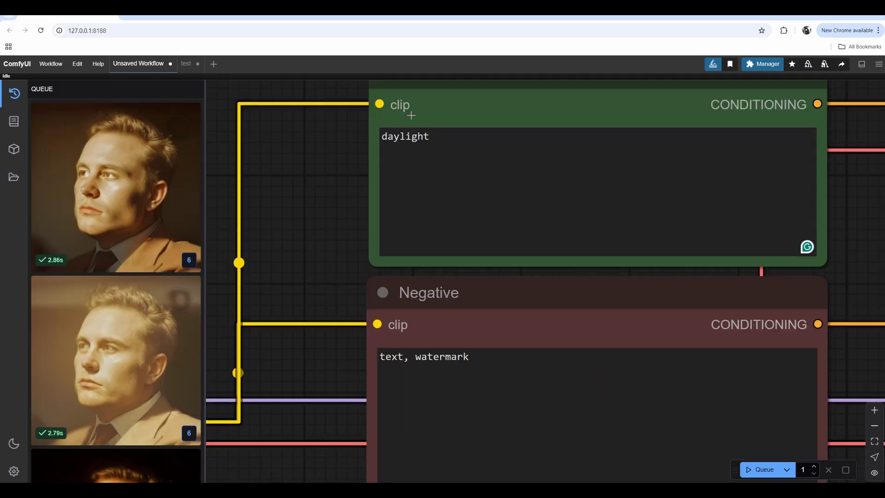
Replace 'daylight' with 'spotlight' in the positive prompt and generate two portraits.
{"action": "double_click", "coordinate": [404, 136]}
{"action": "type", "text": "spotlight"}
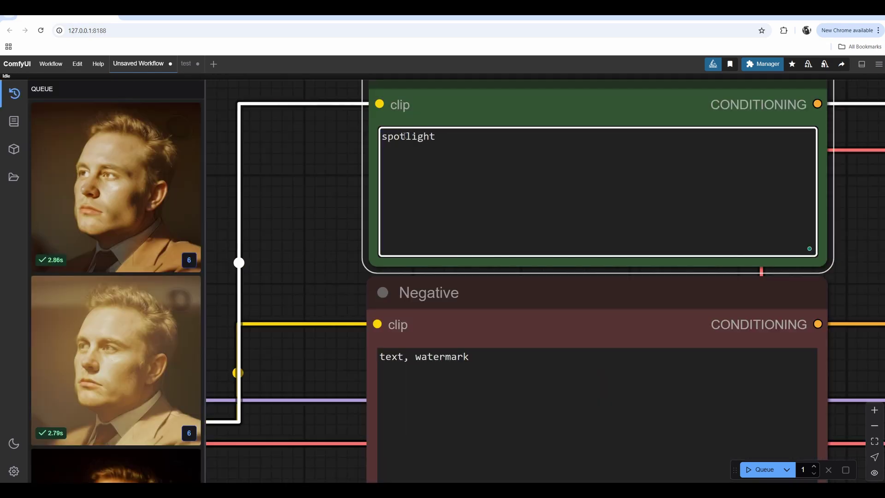
{"action": "key", "text": "ctrl+Return"}
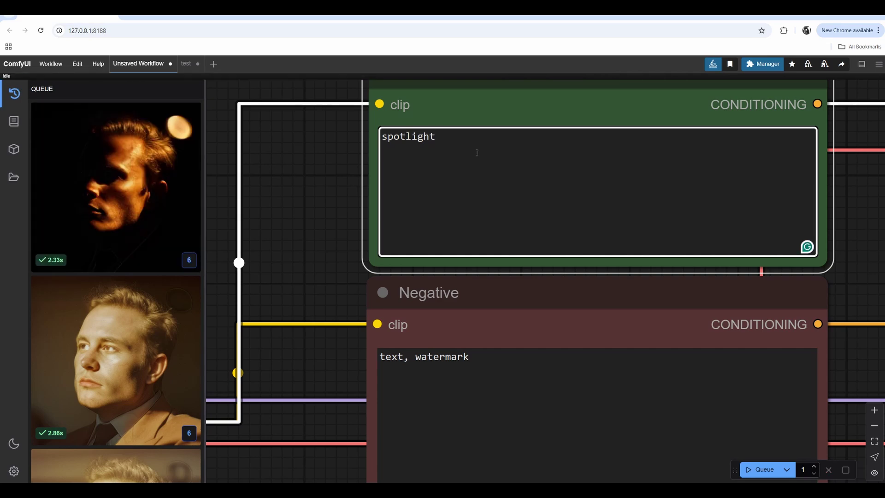
{"action": "key", "text": "ctrl+Return"}
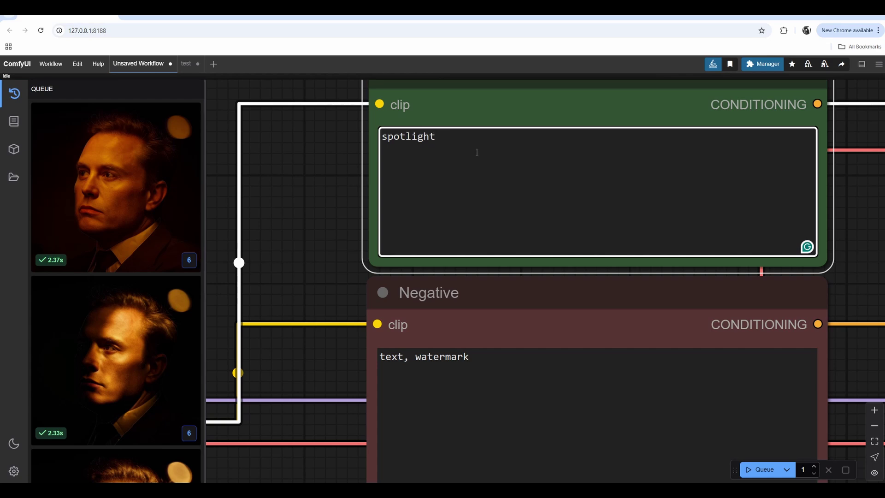
Change the prompt word to 'neon light' and inspect the neon run's outputs in the Queue panel.
{"action": "left_click_drag", "start_coordinate": [466, 138], "coordinate": [364, 135]}
{"action": "type", "text": "neon light"}
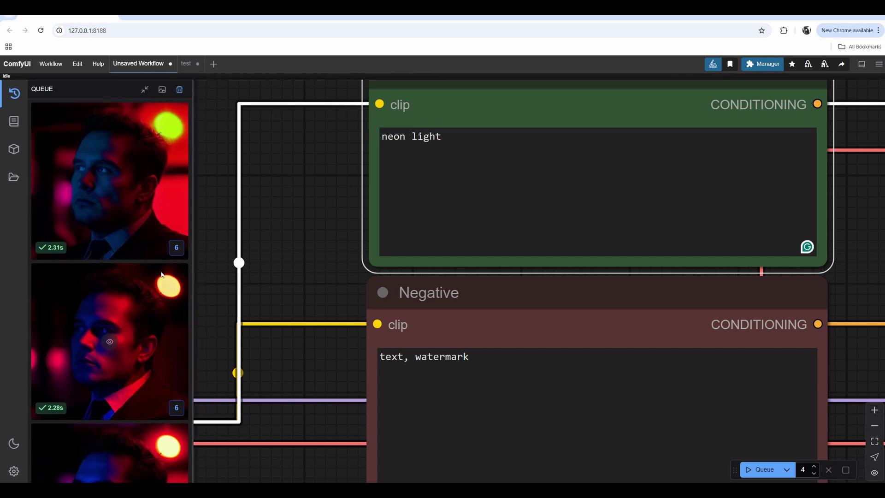
{"action": "scroll", "coordinate": [156, 299], "scroll_direction": "down", "scroll_amount": 1}
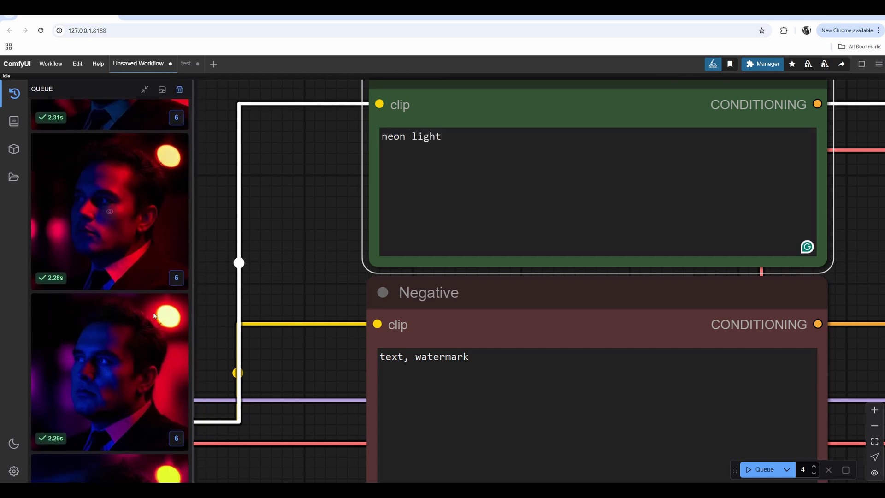
{"action": "scroll", "coordinate": [153, 321], "scroll_direction": "up", "scroll_amount": 1}
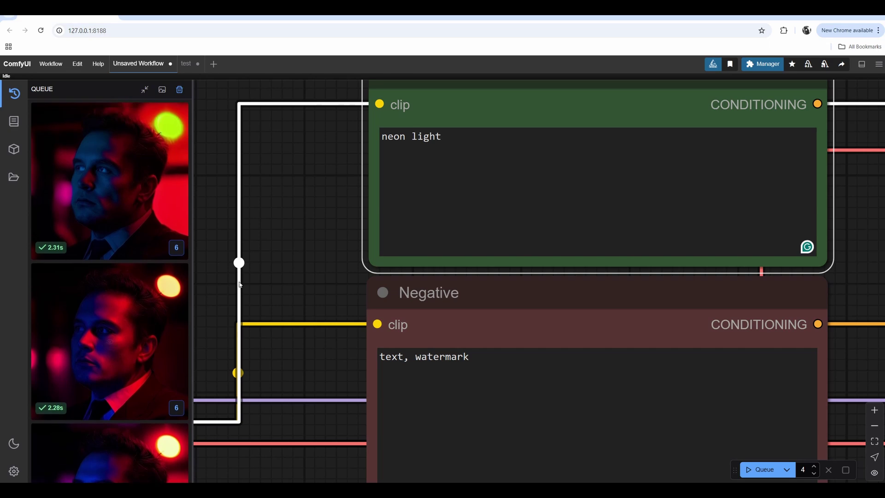
{"action": "left_click", "coordinate": [178, 248]}
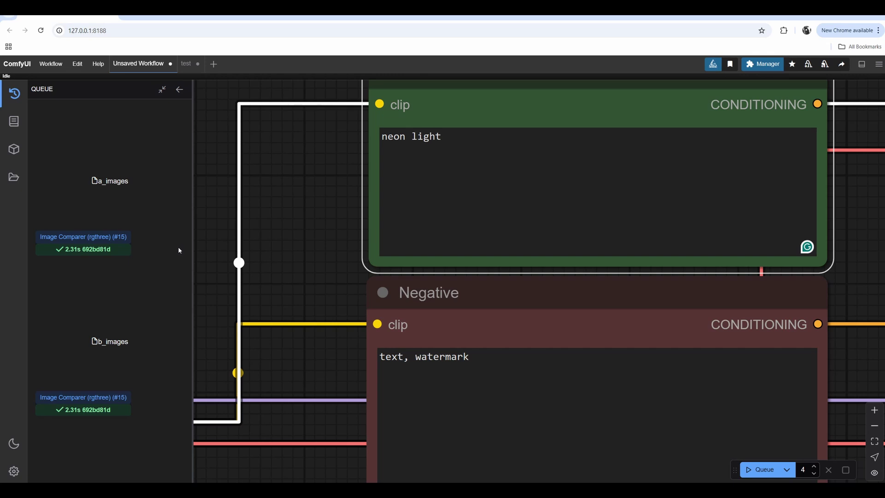
{"action": "scroll", "coordinate": [129, 300], "scroll_direction": "down", "scroll_amount": 5}
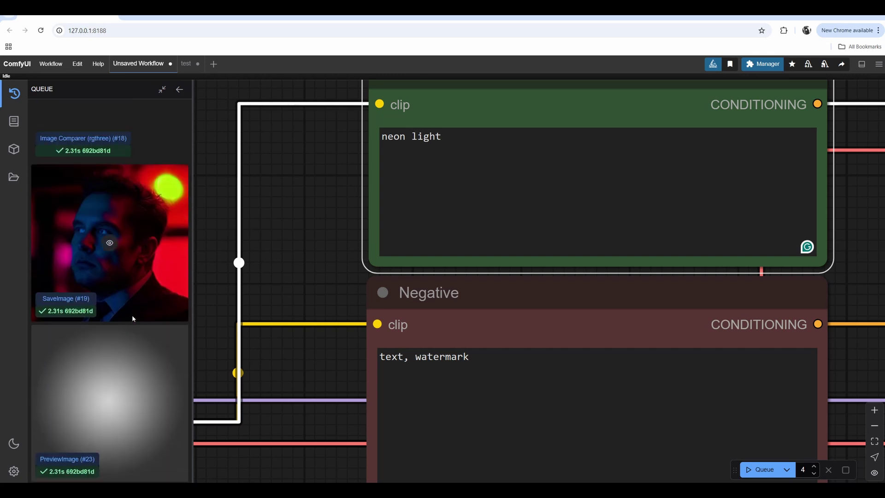
{"action": "scroll", "coordinate": [143, 303], "scroll_direction": "up", "scroll_amount": 5}
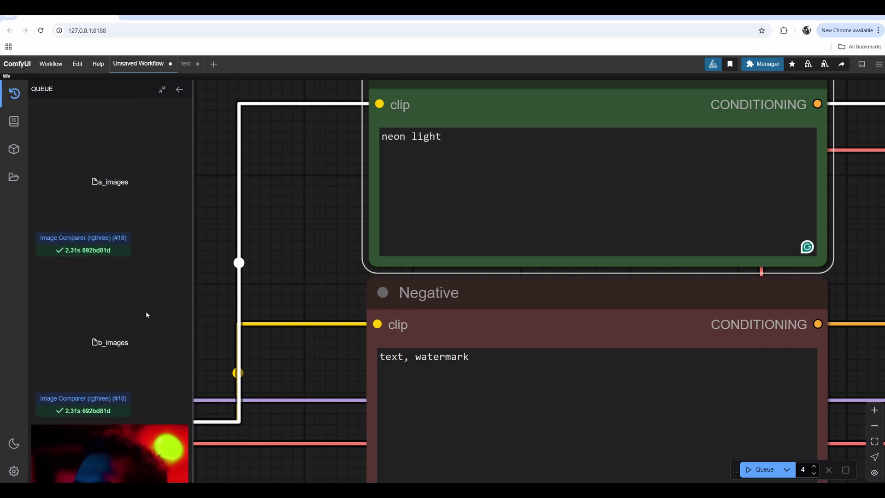
{"action": "left_click", "coordinate": [179, 89]}
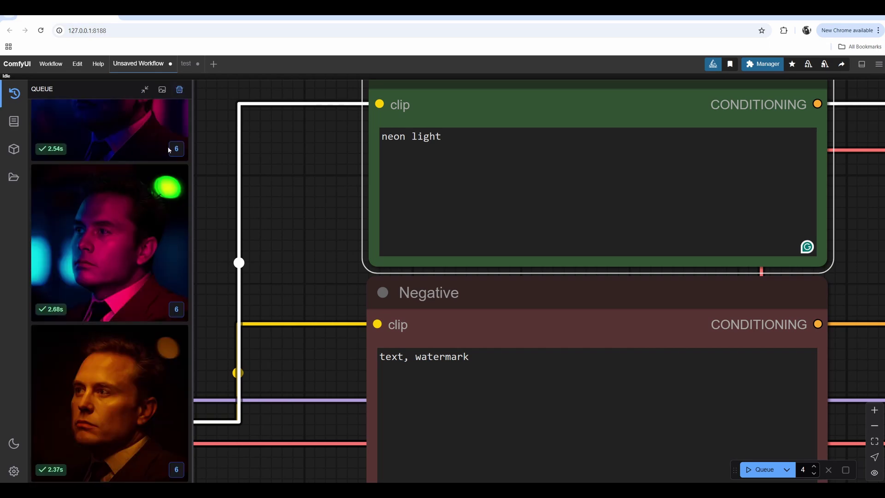
{"action": "scroll", "coordinate": [154, 262], "scroll_direction": "down", "scroll_amount": 3}
{"action": "scroll", "coordinate": [154, 268], "scroll_direction": "up", "scroll_amount": 5}
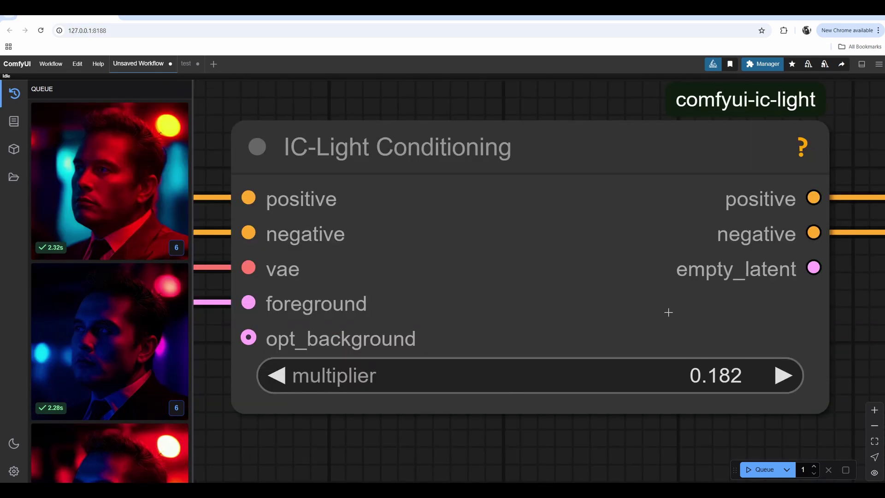
Generate neon portraits with the IC-Light multiplier at about 0.25, then back at 0.182.
{"action": "mouse_move", "coordinate": [666, 376]}
{"action": "left_mouse_down"}
{"action": "mouse_move", "coordinate": [651, 372]}
{"action": "mouse_move", "coordinate": [668, 371]}
{"action": "mouse_move", "coordinate": [659, 373]}
{"action": "left_mouse_up"}
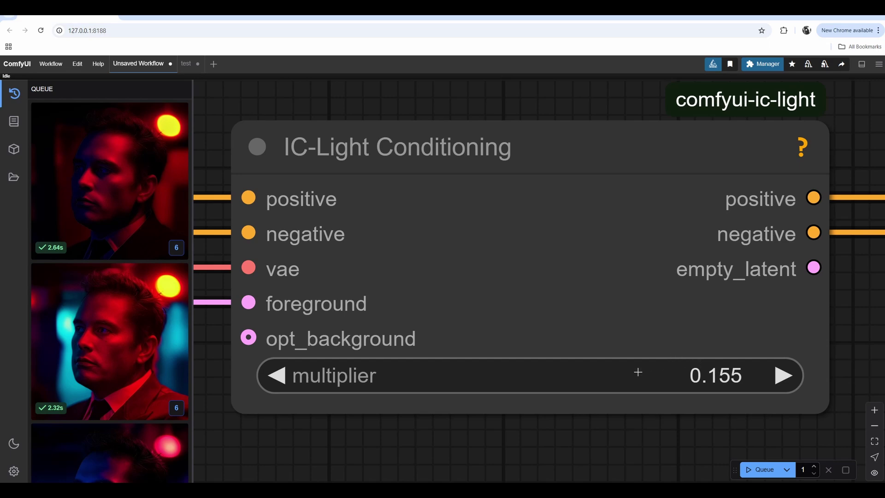
{"action": "left_click_drag", "start_coordinate": [637, 372], "coordinate": [670, 373]}
{"action": "key", "text": "ctrl+Return"}
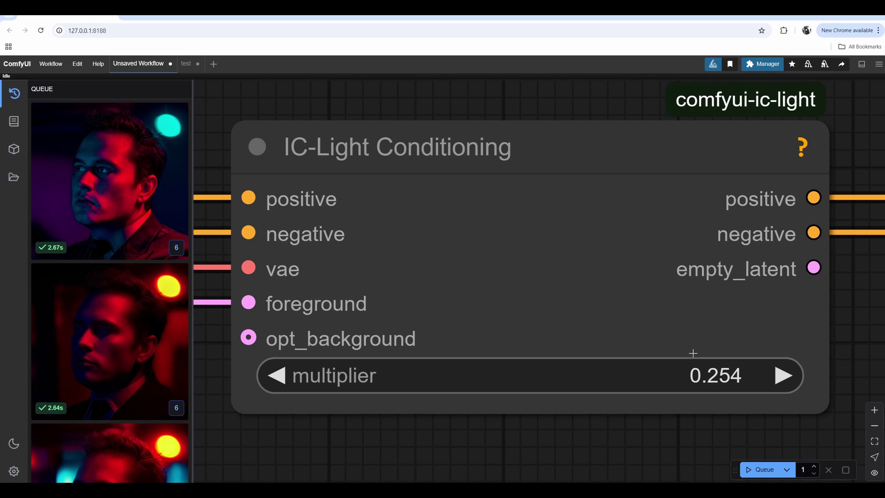
{"action": "left_click_drag", "start_coordinate": [724, 376], "coordinate": [701, 353]}
{"action": "key", "text": "ctrl+Return"}
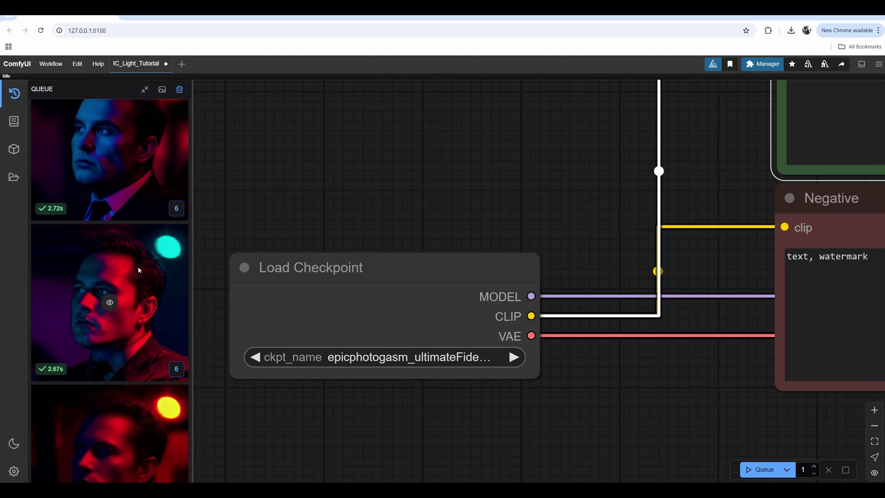
Switch the Load Checkpoint model to photon_v1.safetensors.
{"action": "left_click", "coordinate": [378, 356]}
{"action": "left_click", "coordinate": [402, 373]}
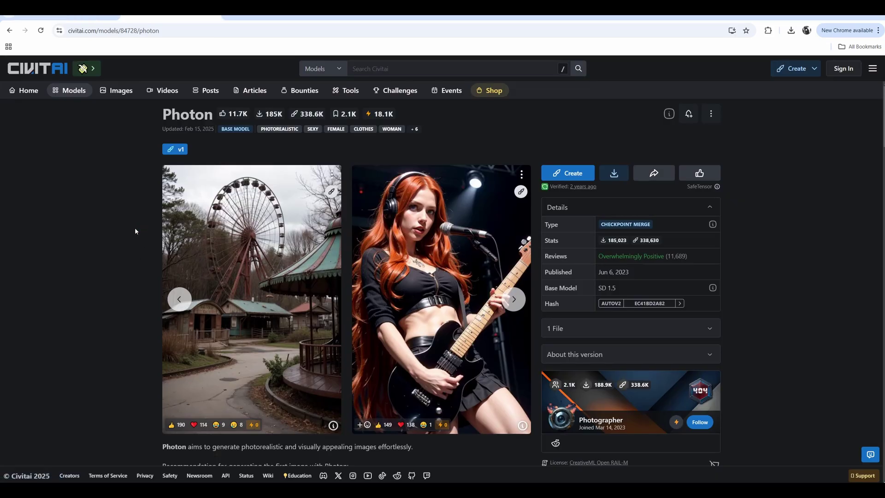
{"action": "scroll", "coordinate": [135, 228], "scroll_direction": "down", "scroll_amount": 4}
{"action": "scroll", "coordinate": [135, 228], "scroll_direction": "up", "scroll_amount": 1}
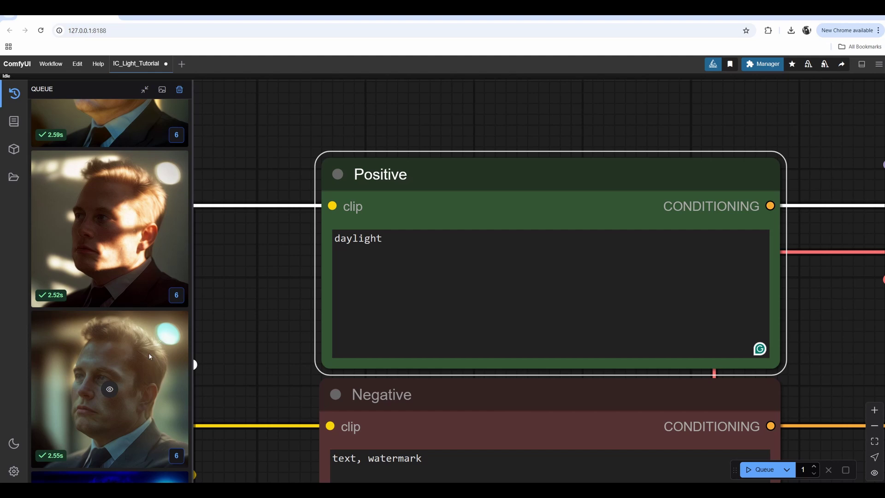
{"action": "scroll", "coordinate": [153, 366], "scroll_direction": "down", "scroll_amount": 1}
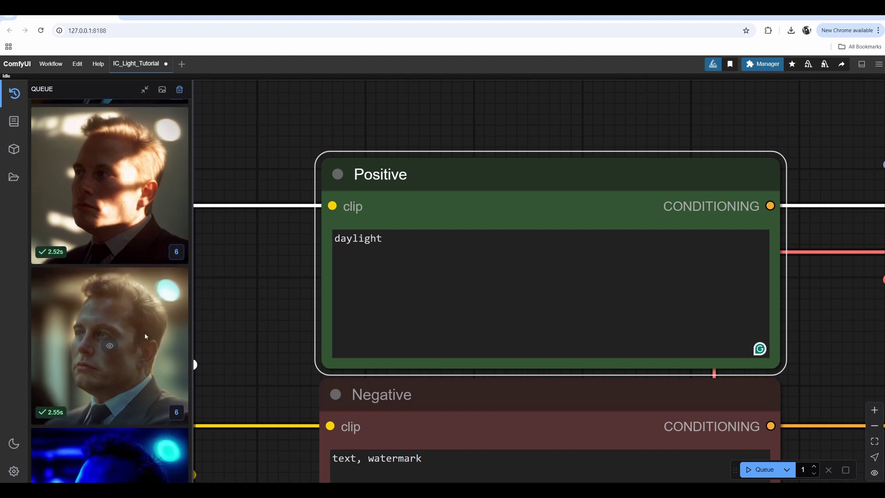
{"action": "scroll", "coordinate": [140, 341], "scroll_direction": "down", "scroll_amount": 2}
{"action": "scroll", "coordinate": [141, 342], "scroll_direction": "up", "scroll_amount": 6}
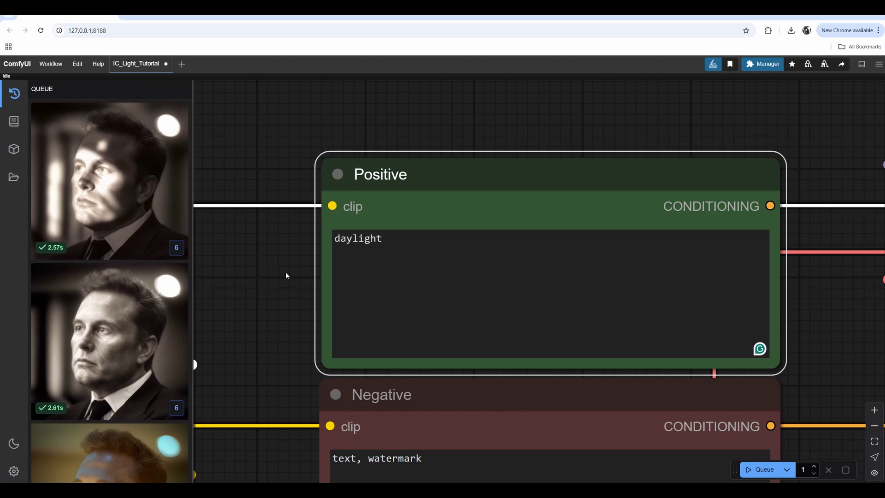
{"action": "scroll", "coordinate": [289, 272], "scroll_direction": "down", "scroll_amount": 1}
Append ', black and white' to the negative prompt and generate two images.
{"action": "left_click", "coordinate": [487, 434]}
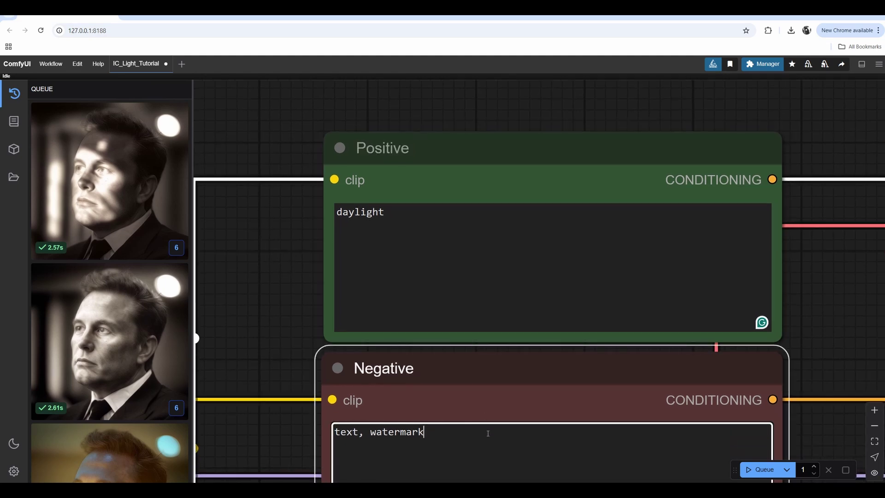
{"action": "type", "text": ", "}
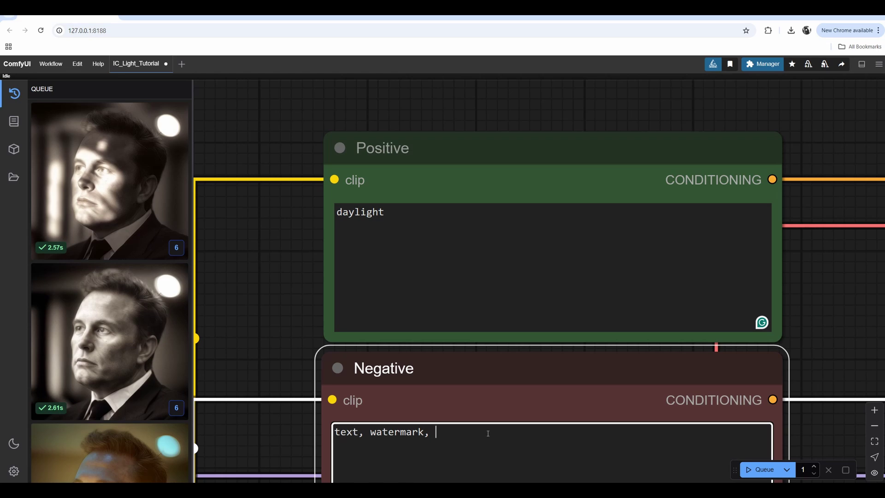
{"action": "type", "text": "black and white"}
{"action": "key", "text": "ctrl+Return"}
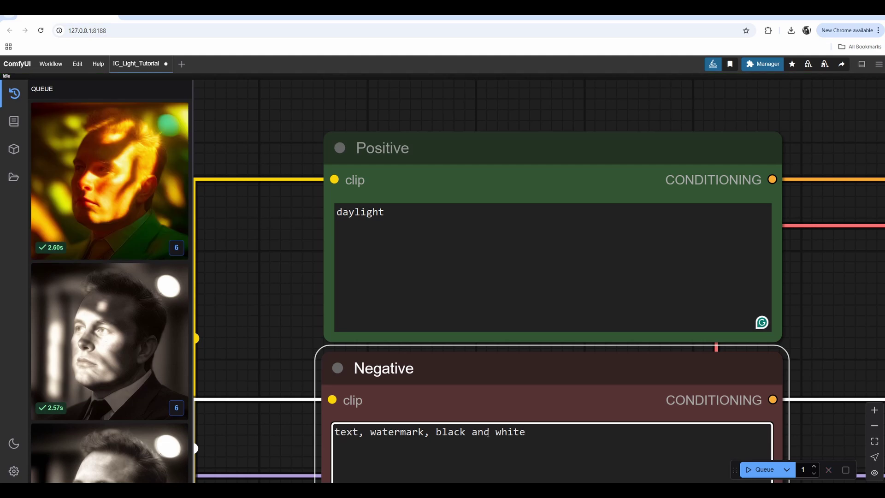
{"action": "key", "text": "ctrl+Return"}
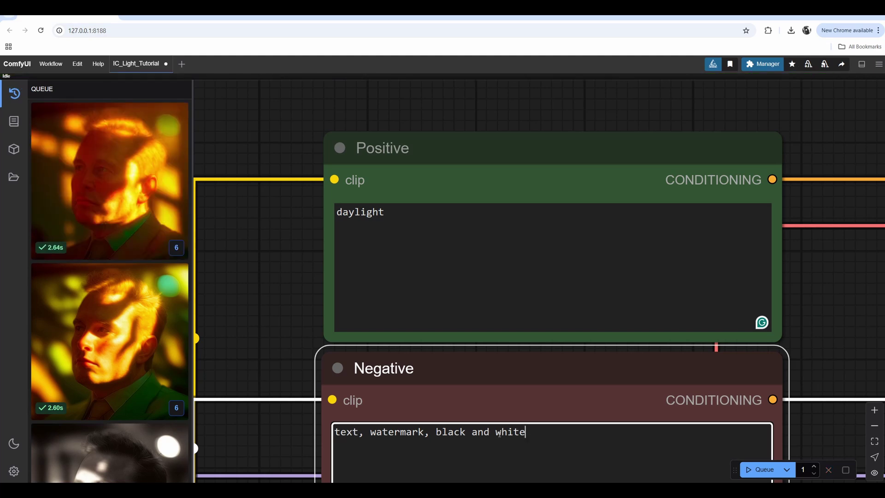
Remove 'black and white' to restore 'text, watermark' and generate two more images.
{"action": "left_click_drag", "start_coordinate": [436, 432], "coordinate": [592, 428]}
{"action": "key", "text": "BackSpace"}
{"action": "key", "text": "BackSpace"}
{"action": "key", "text": "BackSpace"}
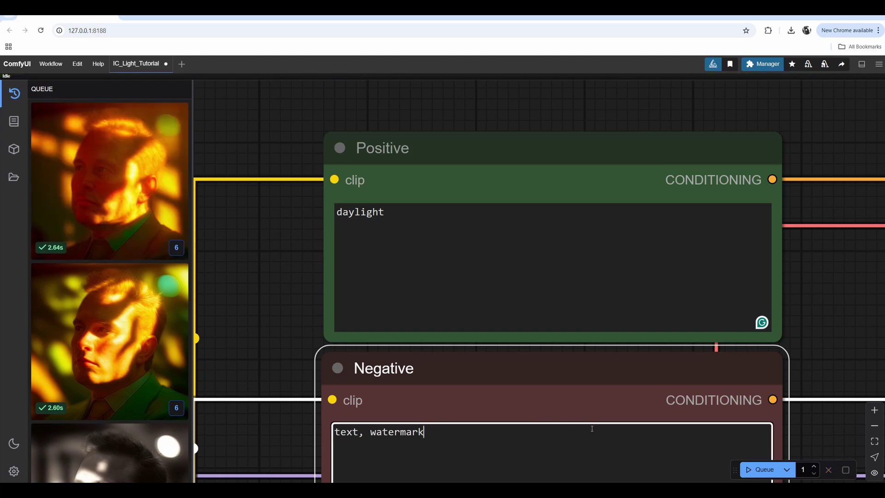
{"action": "key", "text": "ctrl+Return"}
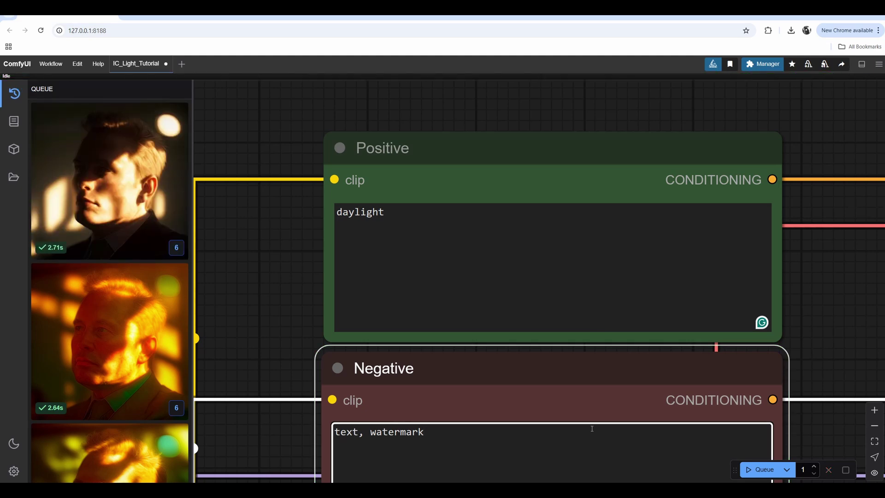
{"action": "key", "text": "ctrl+Return"}
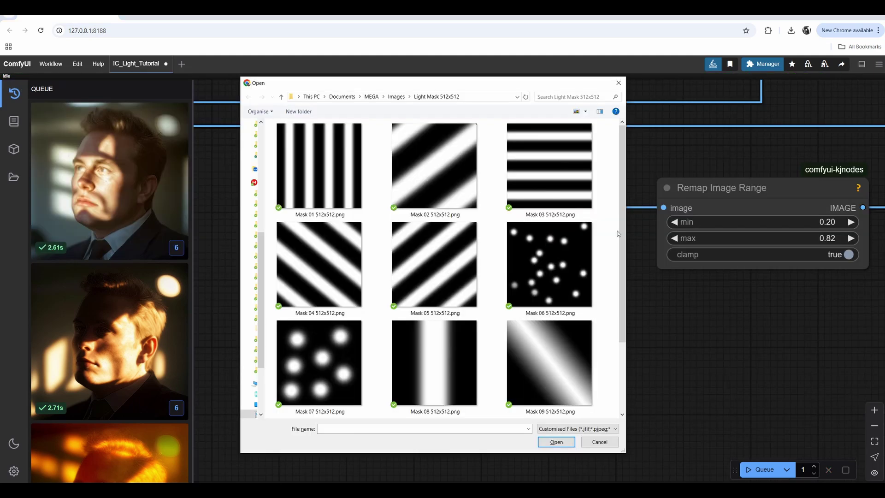
Load Mask 04 512x512.png as the light mask and queue two stripe-lit portraits.
{"action": "double_click", "coordinate": [318, 281]}
{"action": "key", "text": "ctrl+Return"}
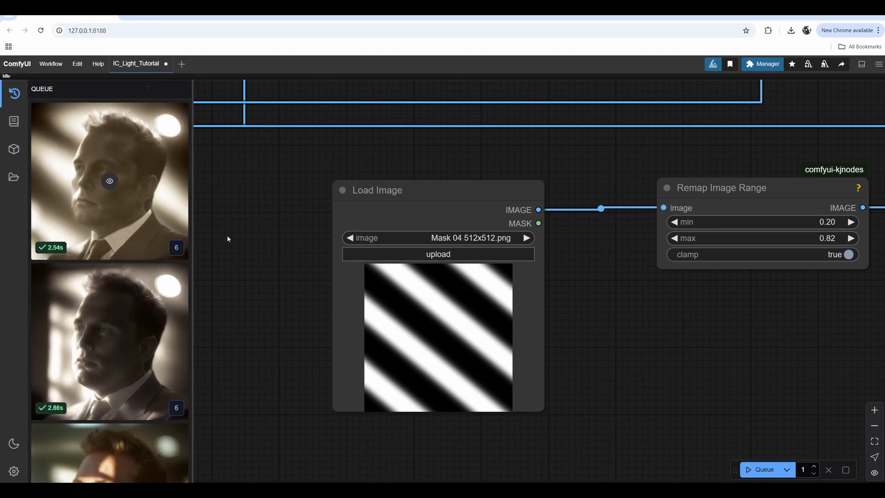
{"action": "mouse_move", "coordinate": [111, 194]}
{"action": "key", "text": "ctrl+Return"}
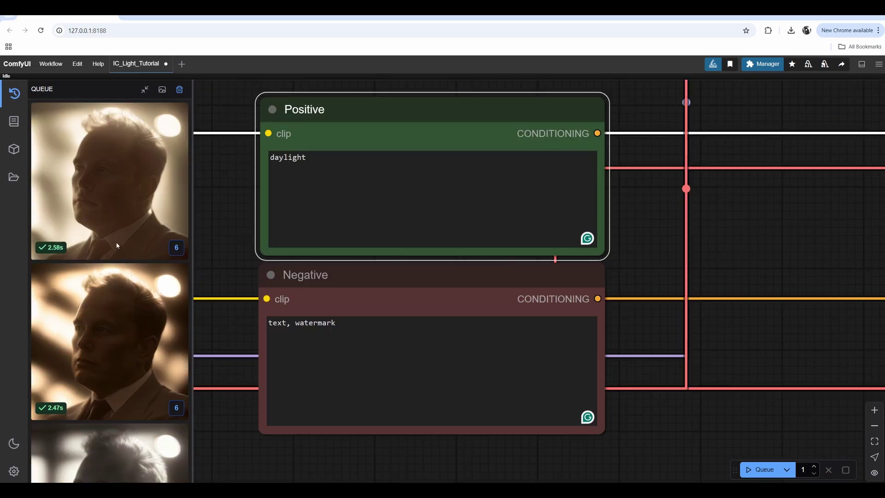
{"action": "scroll", "coordinate": [117, 245], "scroll_direction": "down", "scroll_amount": 10}
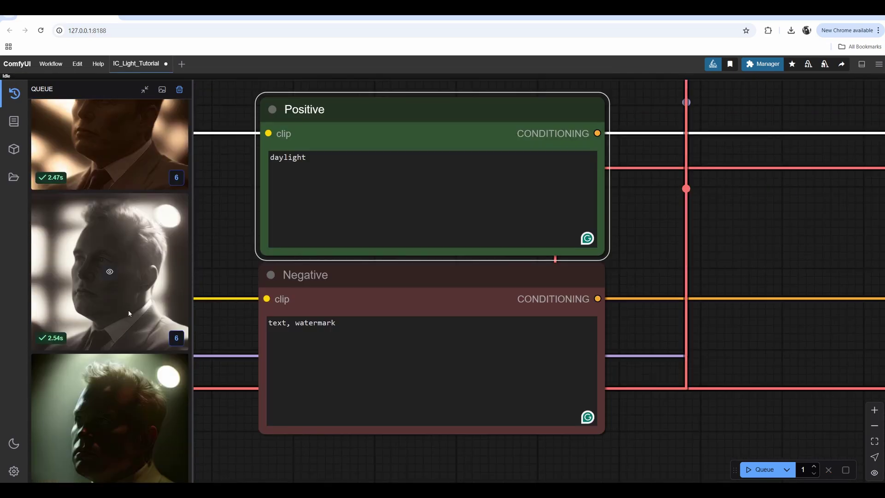
{"action": "scroll", "coordinate": [130, 322], "scroll_direction": "down", "scroll_amount": 3}
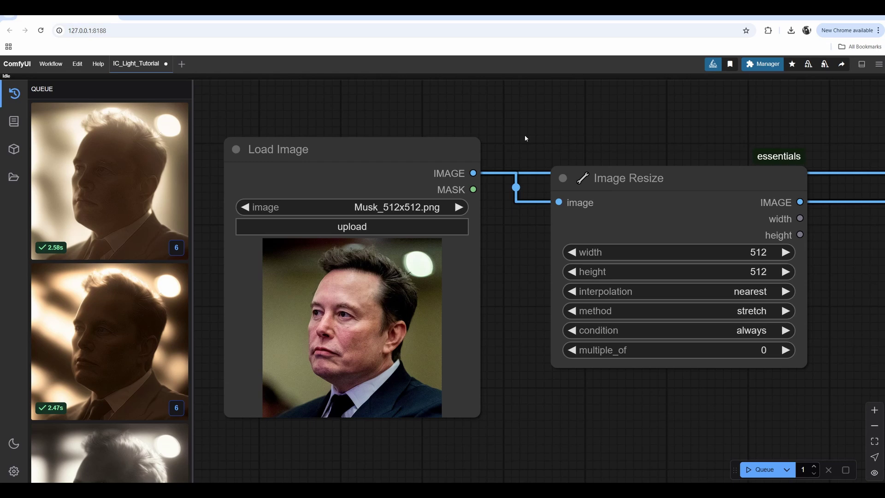
Switch the portrait to the 1024x1024 file and set Image Resize width and height to 1024.
{"action": "left_click", "coordinate": [245, 207]}
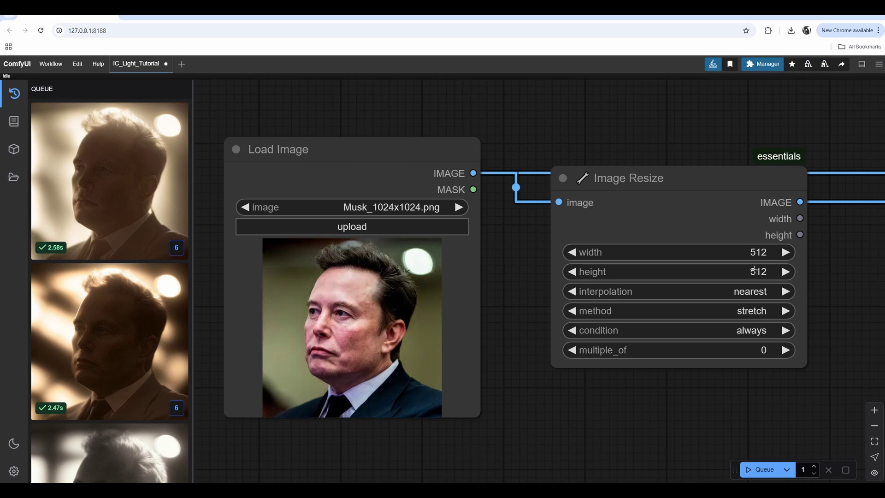
{"action": "left_click", "coordinate": [743, 253]}
{"action": "type", "text": "1024"}
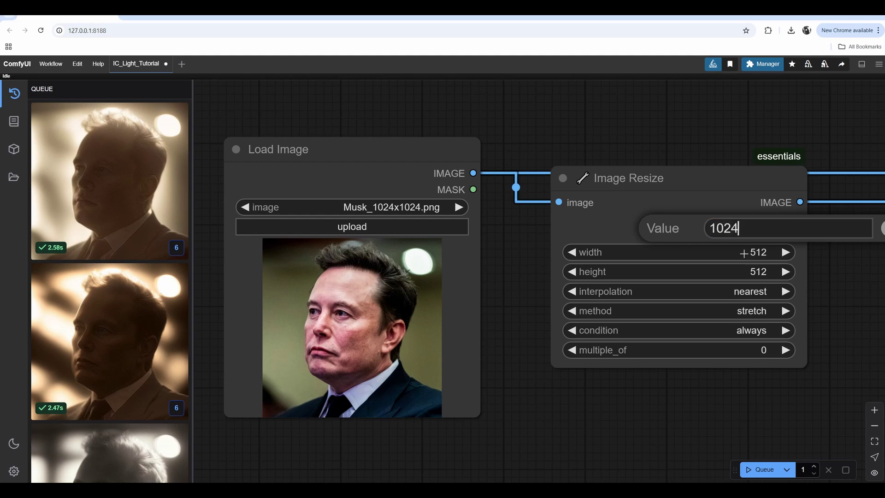
{"action": "key", "text": "Return"}
{"action": "left_click", "coordinate": [741, 272]}
{"action": "type", "text": "1024"}
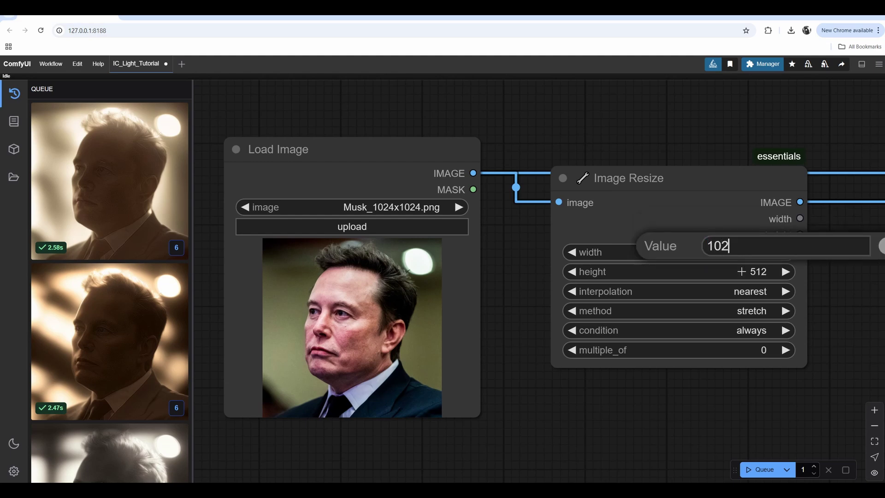
{"action": "key", "text": "Return"}
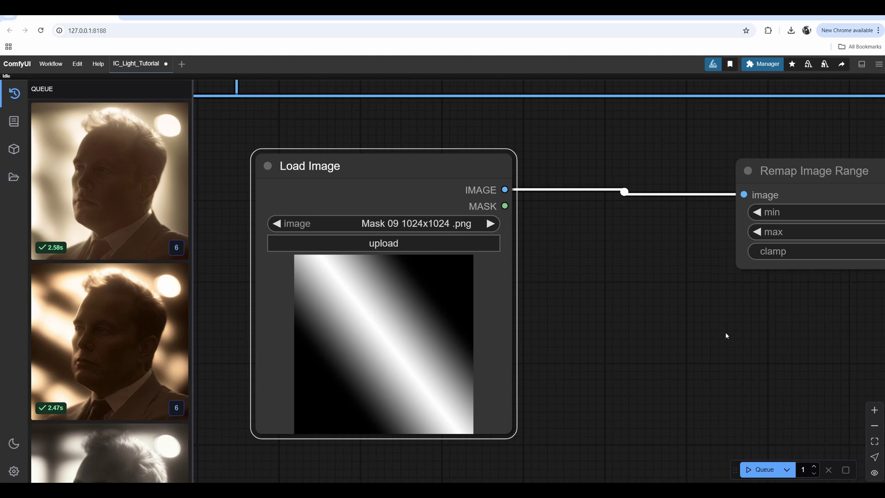
{"action": "left_click_drag", "start_coordinate": [727, 335], "coordinate": [723, 350]}
Queue the 1024-resolution run, then zoom into the Image Compare preview to compare it with the original.
{"action": "scroll", "coordinate": [723, 351], "scroll_direction": "down", "scroll_amount": 4}
{"action": "key", "text": "ctrl+Return"}
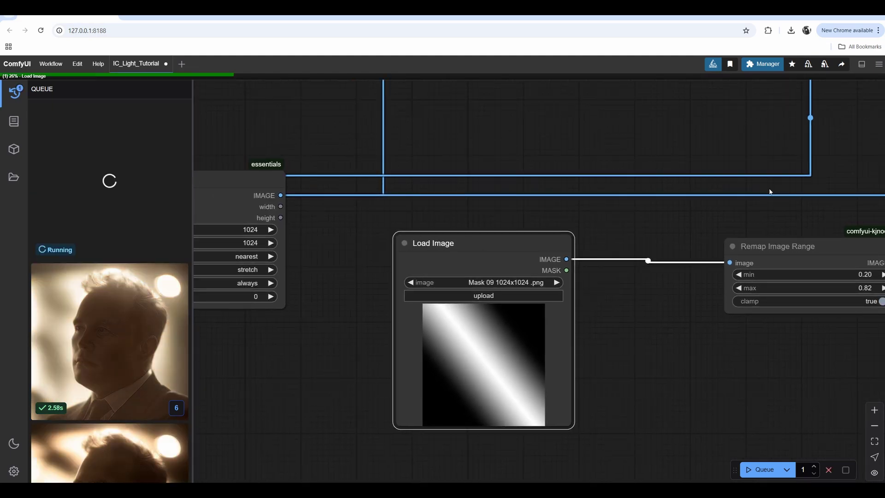
{"action": "scroll", "coordinate": [765, 191], "scroll_direction": "left", "scroll_amount": 5}
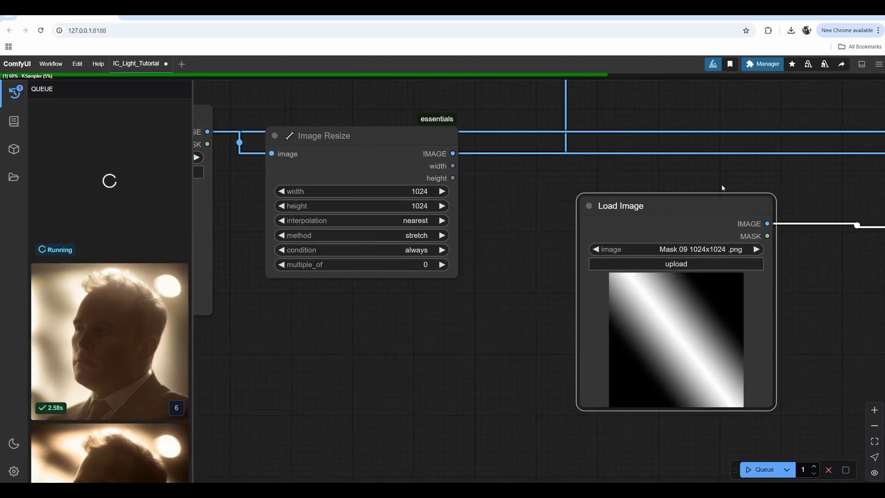
{"action": "scroll", "coordinate": [619, 264], "scroll_direction": "down", "scroll_amount": 5}
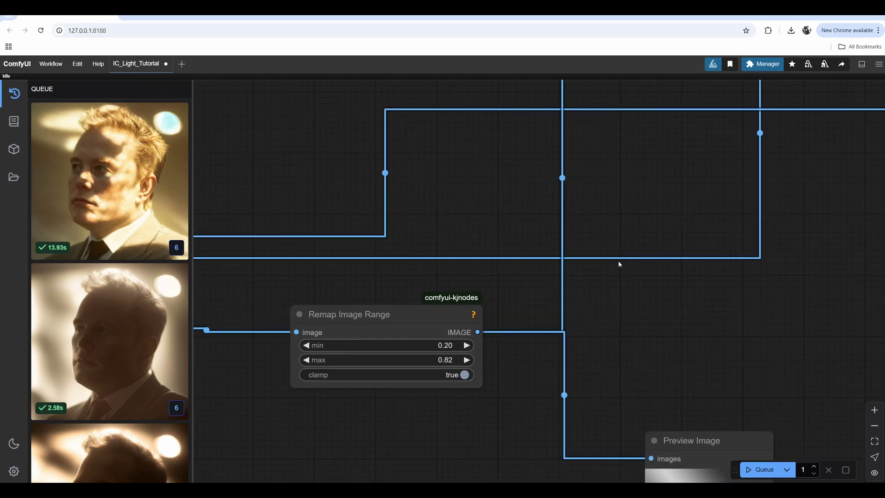
{"action": "scroll", "coordinate": [553, 272], "scroll_direction": "right", "scroll_amount": 5}
{"action": "scroll", "coordinate": [714, 255], "scroll_direction": "down", "scroll_amount": 4}
{"action": "scroll", "coordinate": [377, 315], "scroll_direction": "up", "scroll_amount": 8}
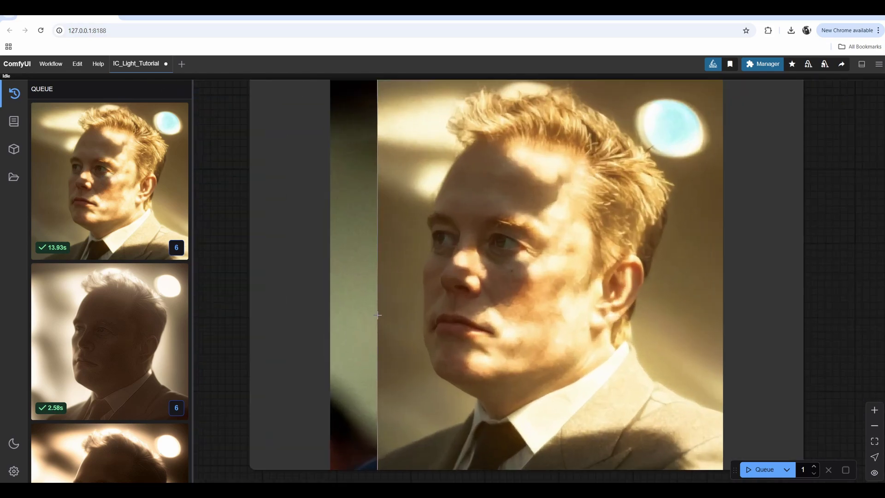
{"action": "scroll", "coordinate": [362, 309], "scroll_direction": "up", "scroll_amount": 2}
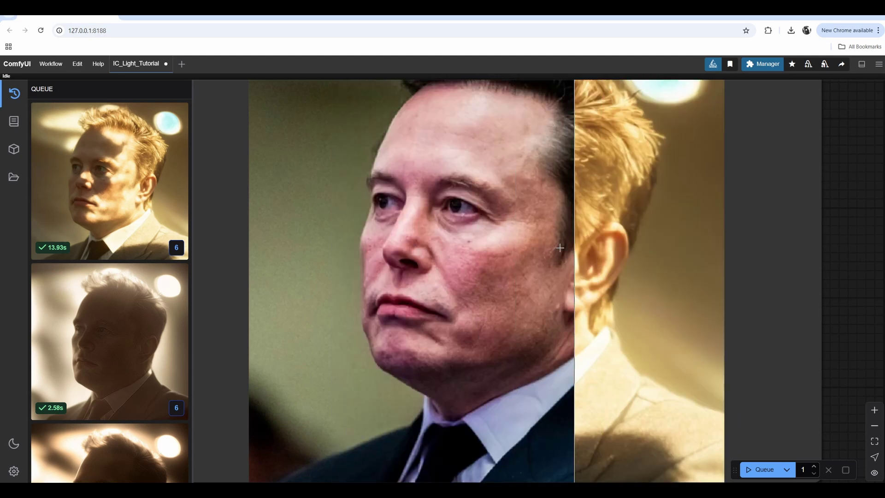
{"action": "scroll", "coordinate": [401, 258], "scroll_direction": "up", "scroll_amount": 2}
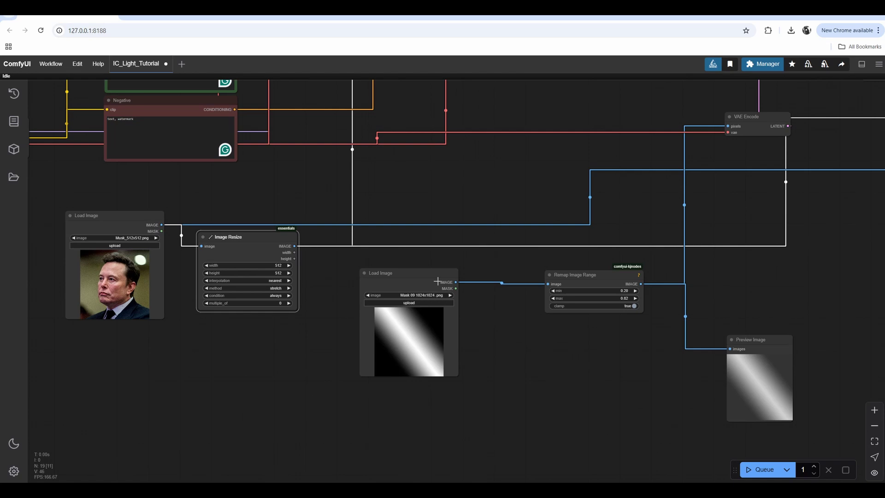
Delete the mask Load Image, Remap Image Range and Preview Image nodes.
{"action": "left_click_drag", "start_coordinate": [437, 281], "coordinate": [420, 285]}
{"action": "mouse_move", "coordinate": [125, 239]}
{"action": "left_mouse_down"}
{"action": "mouse_move", "coordinate": [152, 227]}
{"action": "mouse_move", "coordinate": [140, 229]}
{"action": "left_mouse_up"}
{"action": "left_click", "coordinate": [779, 304]}
{"action": "left_click_drag", "start_coordinate": [850, 389], "coordinate": [430, 288]}
{"action": "key", "text": "Delete"}
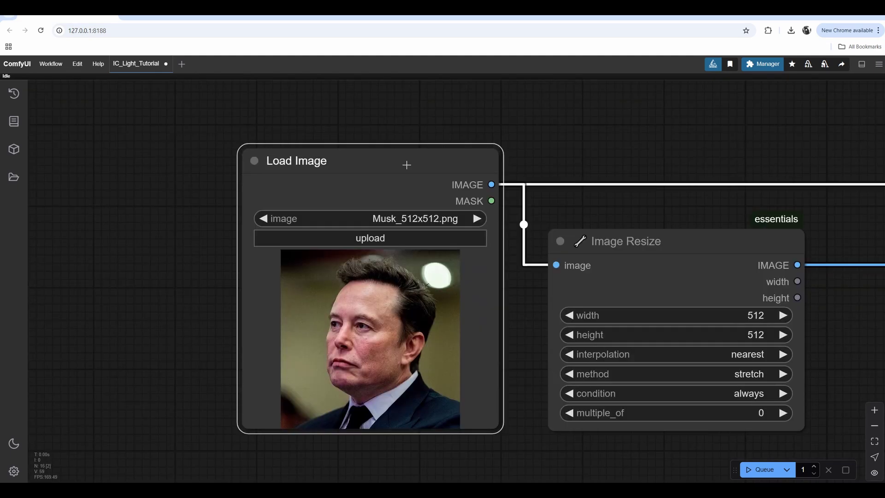
In the MaskEditor, paint a thick mask band across the portrait's eyes and save it.
{"action": "right_click", "coordinate": [406, 159]}
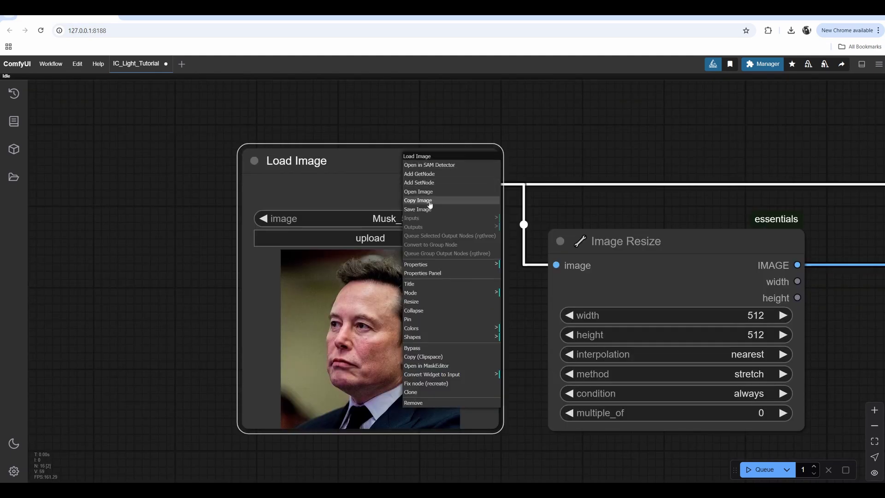
{"action": "left_click", "coordinate": [431, 366]}
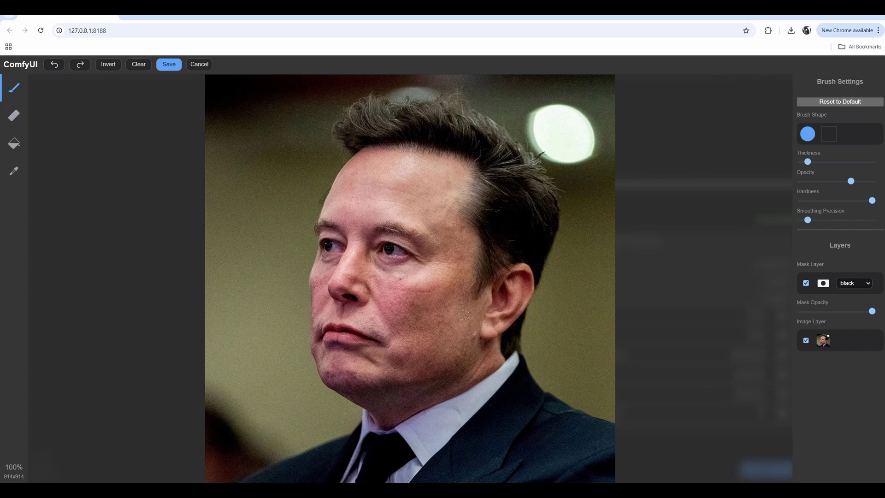
{"action": "mouse_move", "coordinate": [401, 249]}
{"action": "left_mouse_down"}
{"action": "mouse_move", "coordinate": [350, 254]}
{"action": "mouse_move", "coordinate": [334, 241]}
{"action": "mouse_move", "coordinate": [431, 263]}
{"action": "mouse_move", "coordinate": [463, 249]}
{"action": "mouse_move", "coordinate": [421, 234]}
{"action": "left_mouse_up"}
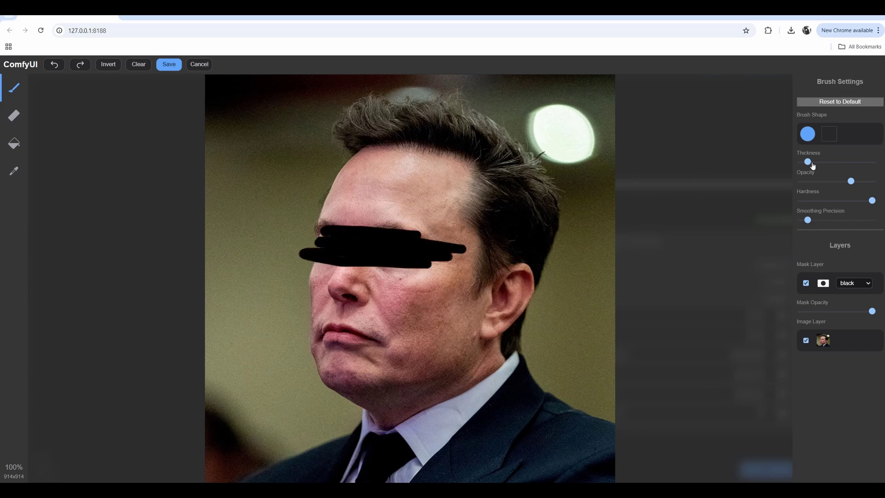
{"action": "left_click_drag", "start_coordinate": [812, 165], "coordinate": [830, 162]}
{"action": "left_click_drag", "start_coordinate": [499, 255], "coordinate": [212, 217]}
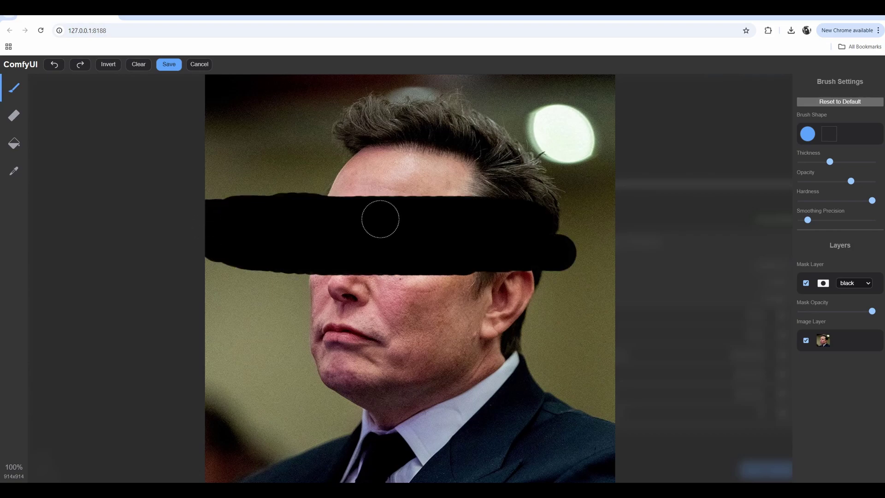
{"action": "mouse_move", "coordinate": [380, 219]}
{"action": "left_mouse_down"}
{"action": "mouse_move", "coordinate": [606, 222]}
{"action": "mouse_move", "coordinate": [581, 247]}
{"action": "left_mouse_up"}
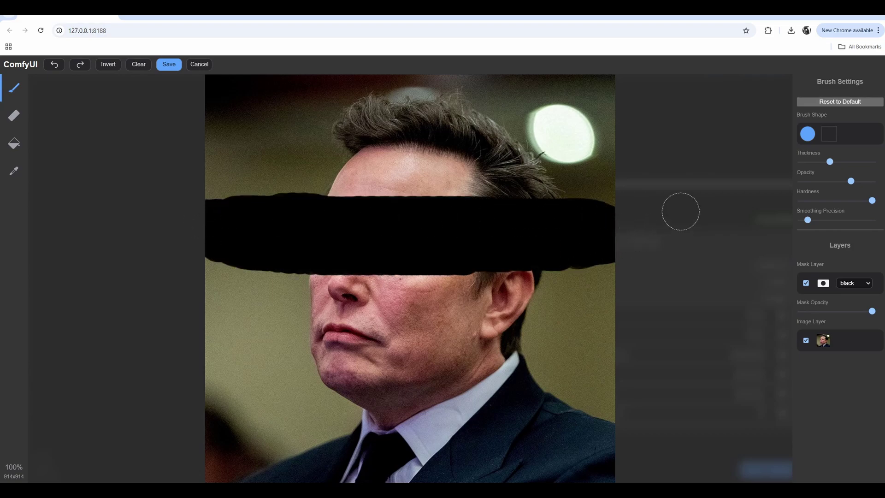
{"action": "left_click", "coordinate": [169, 64]}
Add a Convert Mask to Image node between the portrait's MASK output and VAE Encode's pixels.
{"action": "scroll", "coordinate": [558, 345], "scroll_direction": "right", "scroll_amount": 2}
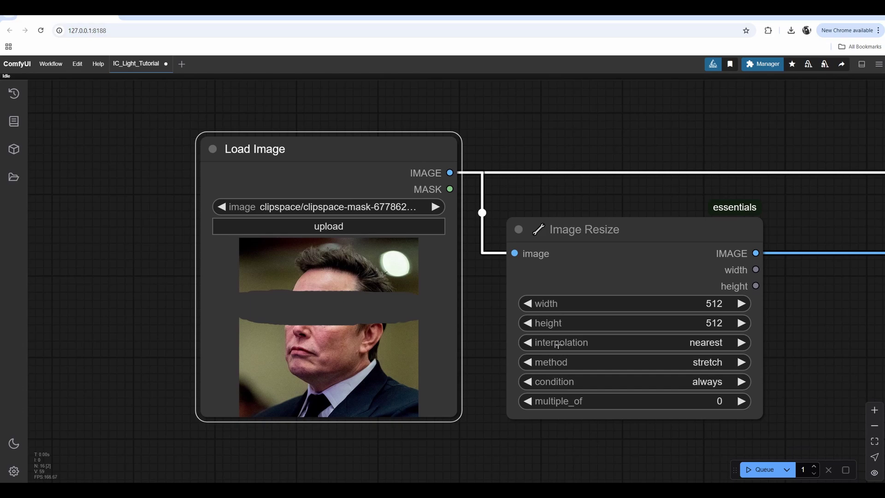
{"action": "scroll", "coordinate": [557, 345], "scroll_direction": "down", "scroll_amount": 5}
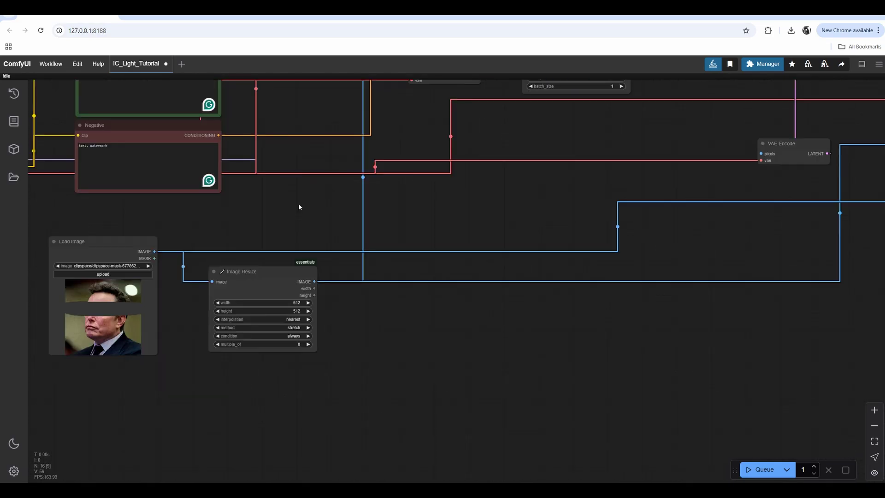
{"action": "left_click_drag", "start_coordinate": [154, 258], "coordinate": [569, 353]}
{"action": "left_click", "coordinate": [475, 334]}
{"action": "double_click", "coordinate": [475, 335]}
{"action": "type", "text": "convert"}
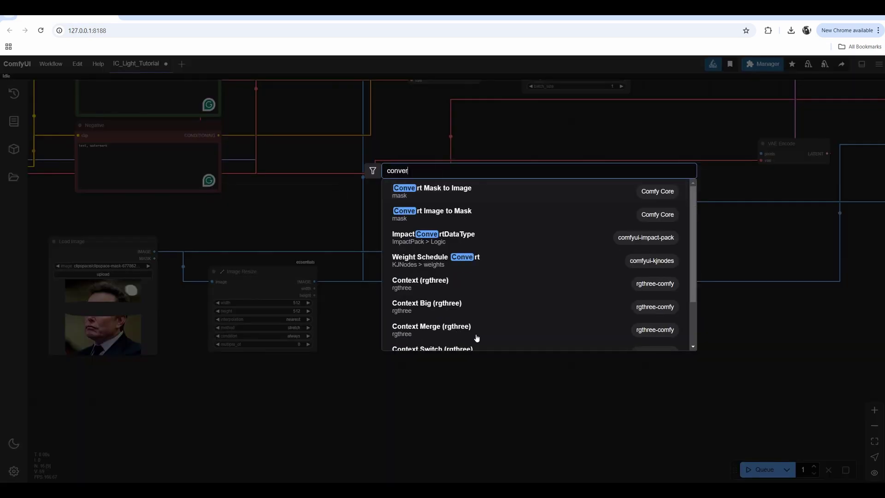
{"action": "left_click", "coordinate": [432, 190]}
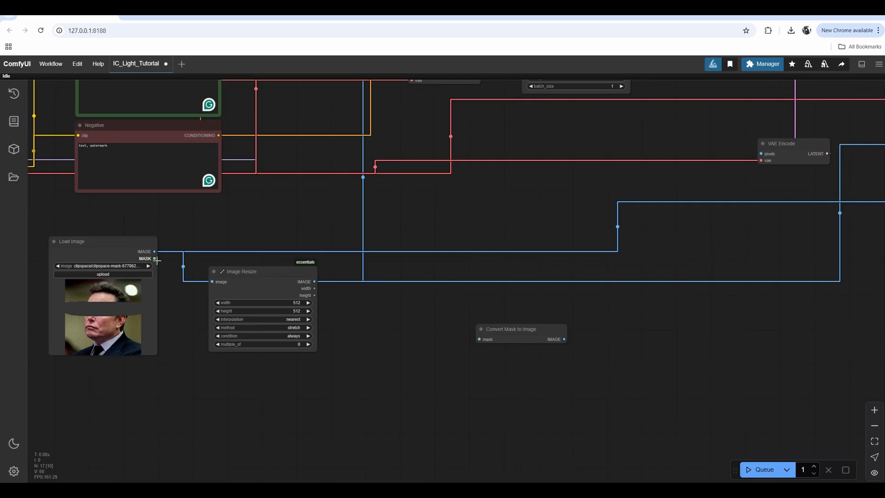
{"action": "left_click_drag", "start_coordinate": [155, 258], "coordinate": [464, 343]}
{"action": "left_click_drag", "start_coordinate": [532, 344], "coordinate": [731, 146]}
{"action": "left_click_drag", "start_coordinate": [730, 212], "coordinate": [711, 217]}
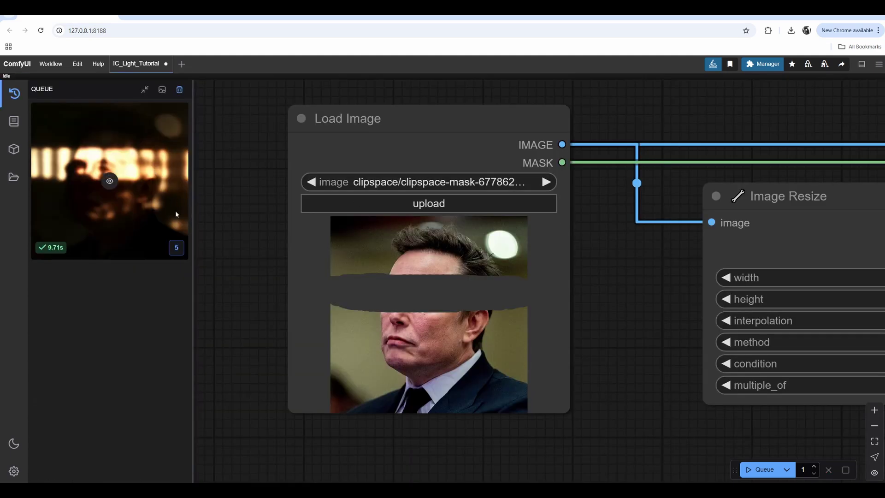
Add an essentials Image Resize node and feed the converted mask image into it.
{"action": "scroll", "coordinate": [592, 237], "scroll_direction": "down", "scroll_amount": 5}
{"action": "left_click_drag", "start_coordinate": [622, 240], "coordinate": [498, 230]}
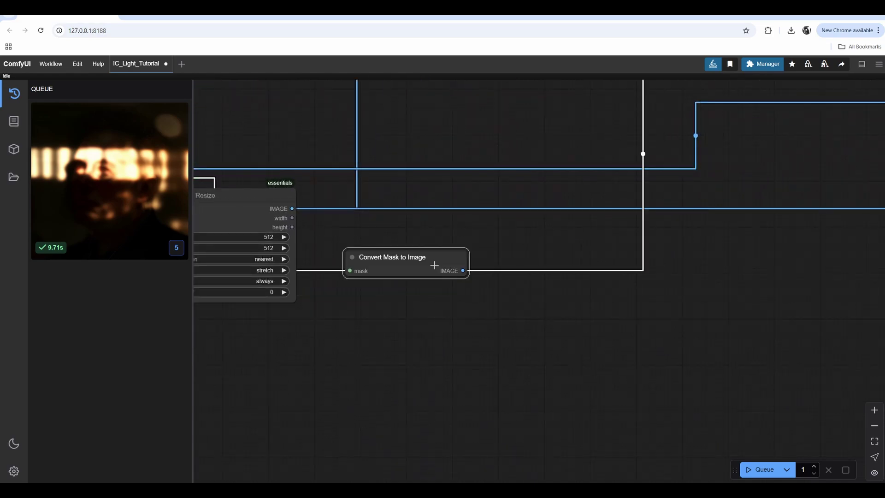
{"action": "left_click", "coordinate": [471, 254]}
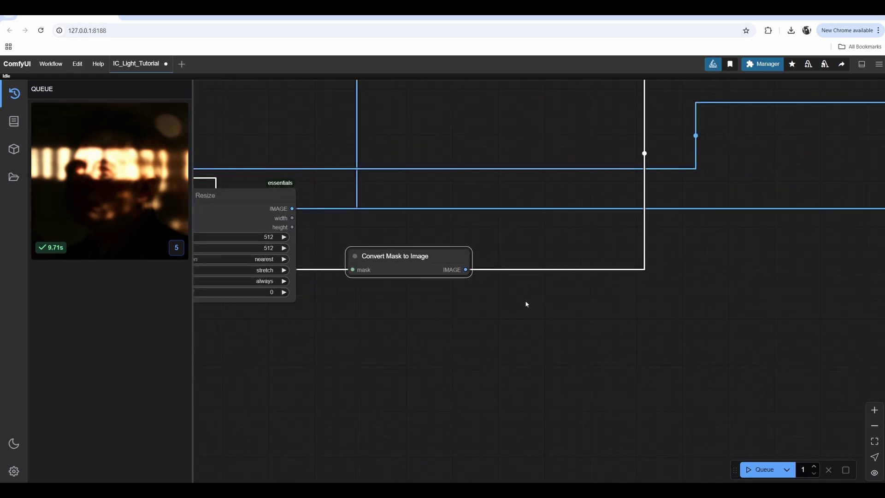
{"action": "double_click", "coordinate": [608, 318]}
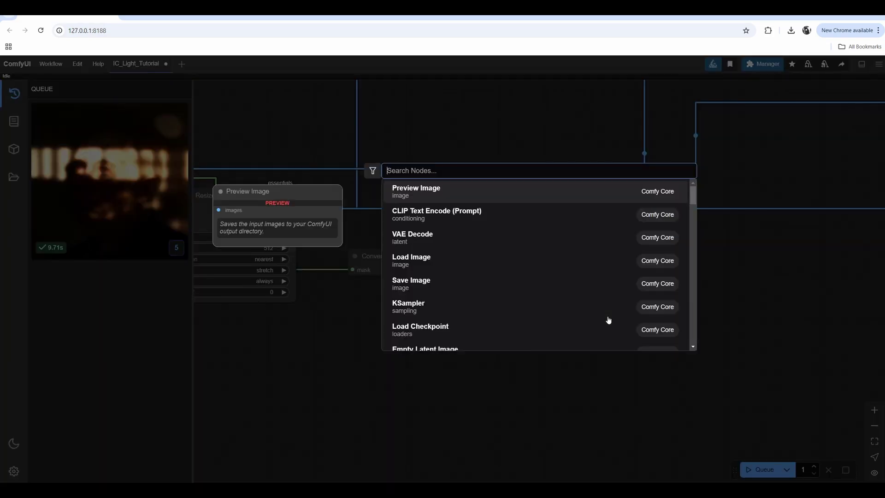
{"action": "type", "text": "resif"}
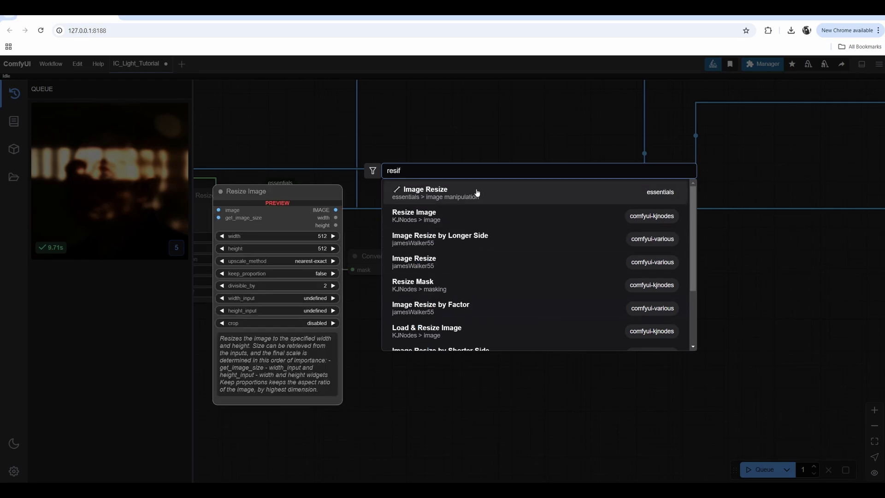
{"action": "key", "text": "BackSpace"}
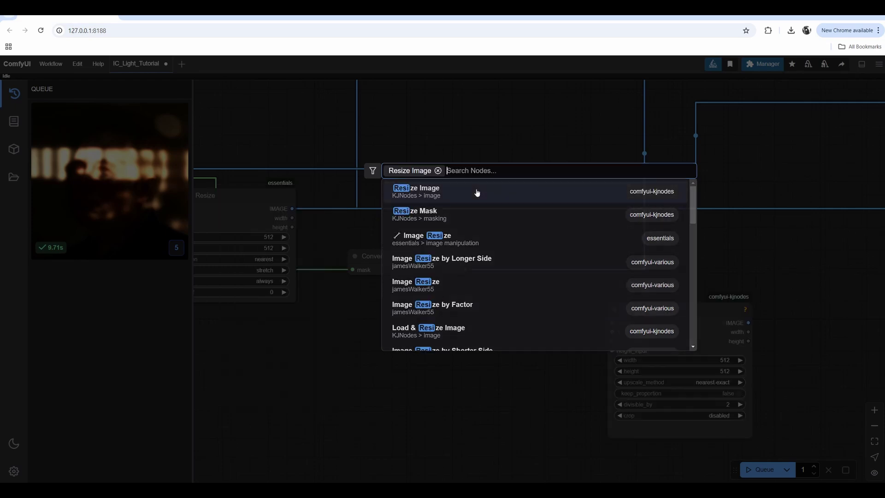
{"action": "left_click", "coordinate": [477, 192]}
{"action": "key", "text": "ctrl+z"}
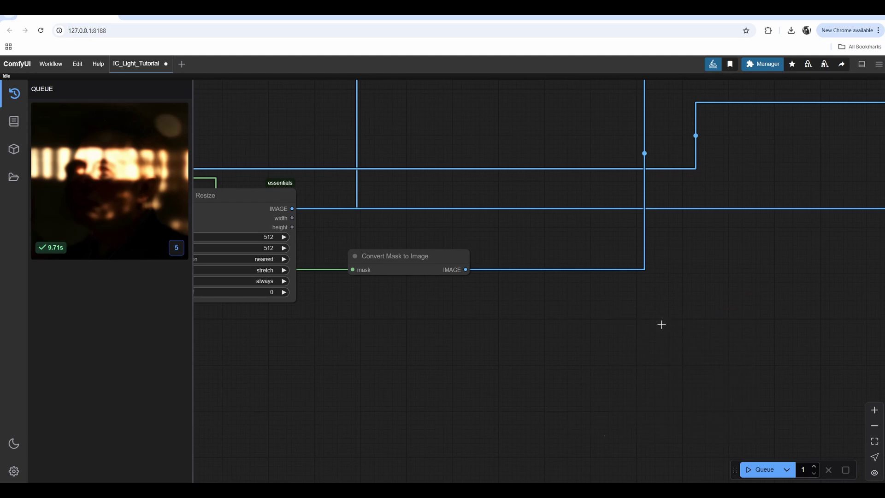
{"action": "key", "text": "ctrl+z"}
{"action": "left_click_drag", "start_coordinate": [465, 269], "coordinate": [535, 307]}
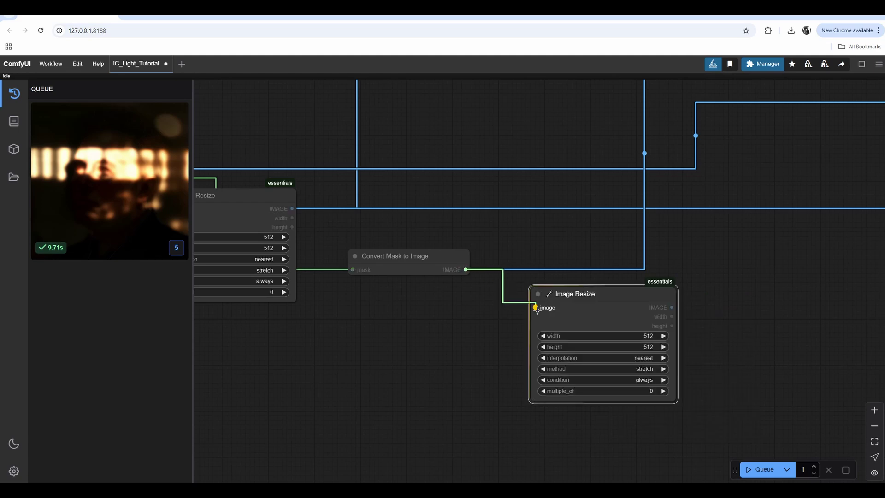
Route the resized mask into VAE Encode's pixels and queue a new relit portrait.
{"action": "left_click_drag", "start_coordinate": [682, 287], "coordinate": [645, 159]}
{"action": "scroll", "coordinate": [561, 341], "scroll_direction": "down", "scroll_amount": 2}
{"action": "left_click_drag", "start_coordinate": [410, 237], "coordinate": [676, 185]}
{"action": "scroll", "coordinate": [675, 185], "scroll_direction": "up", "scroll_amount": 1}
{"action": "left_click_drag", "start_coordinate": [558, 237], "coordinate": [619, 228]}
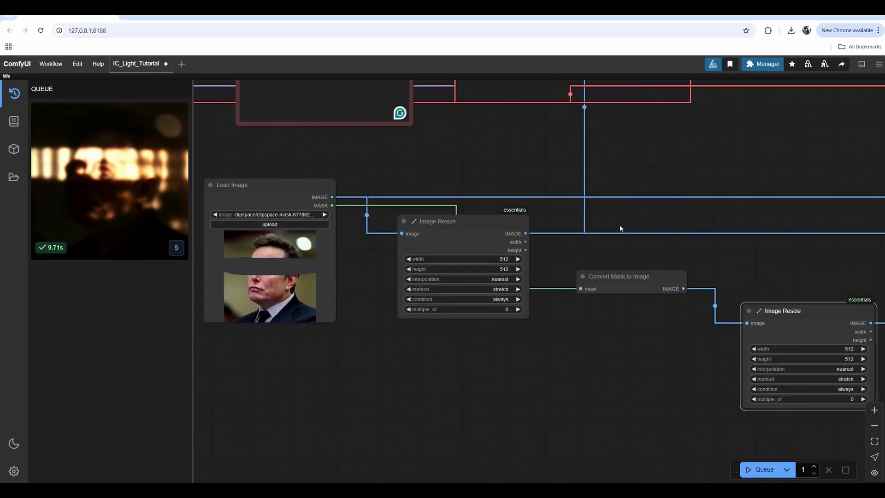
{"action": "key", "text": "ctrl+Return"}
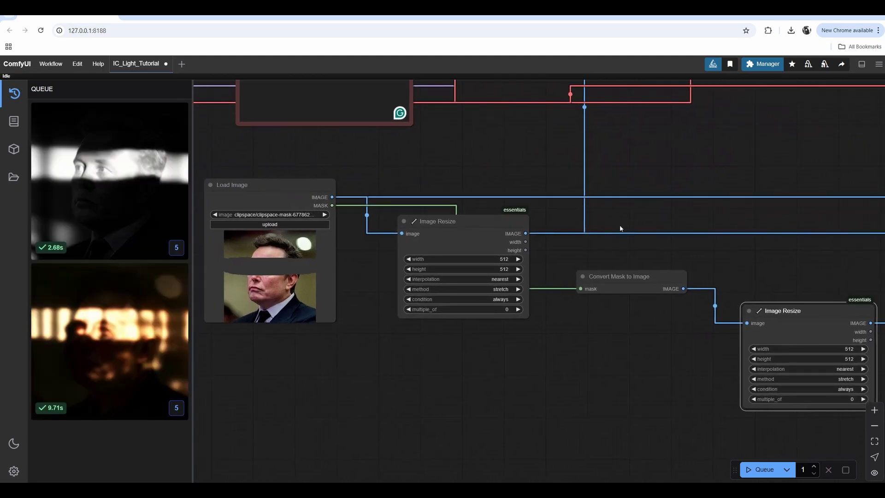
{"action": "left_click_drag", "start_coordinate": [620, 228], "coordinate": [604, 214]}
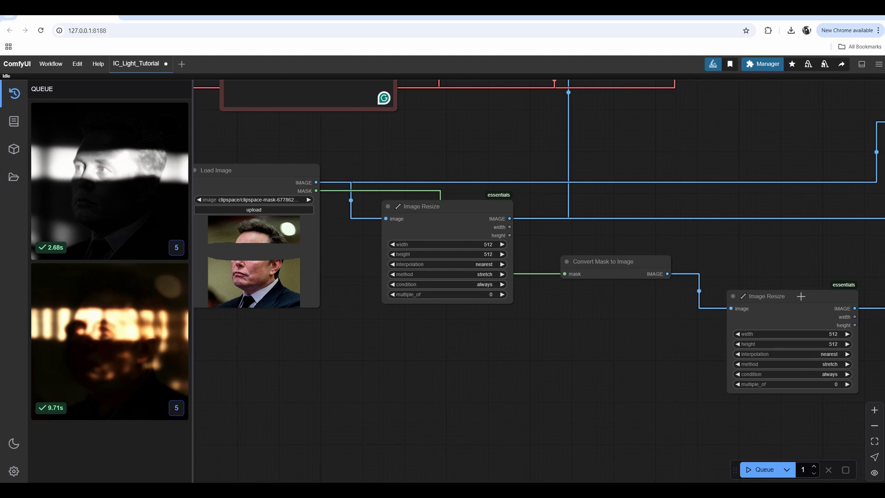
{"action": "left_click_drag", "start_coordinate": [741, 297], "coordinate": [741, 255]}
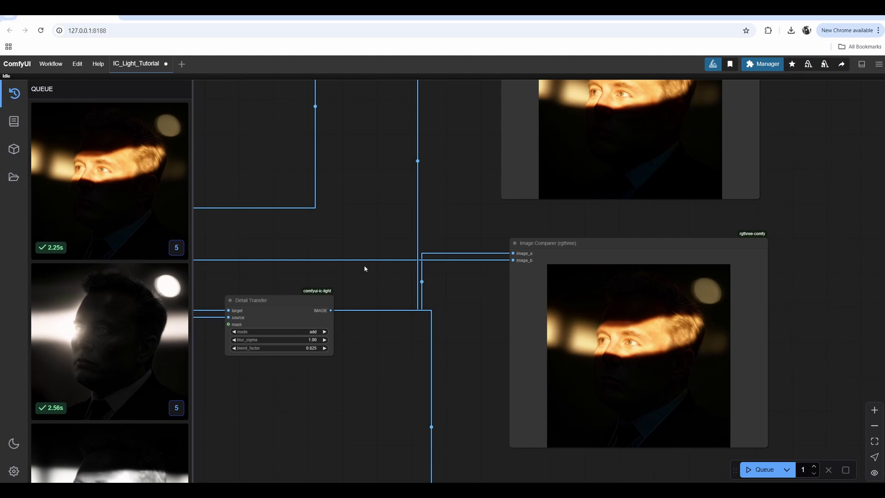
Add a Remap Image Range node fed by Image Resize's IMAGE output.
{"action": "scroll", "coordinate": [339, 289], "scroll_direction": "left", "scroll_amount": 5}
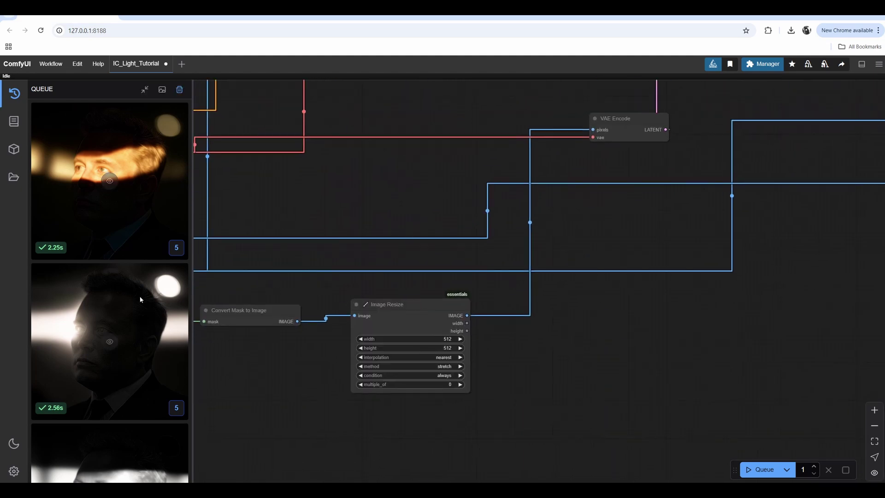
{"action": "double_click", "coordinate": [599, 313]}
{"action": "type", "text": "rema"}
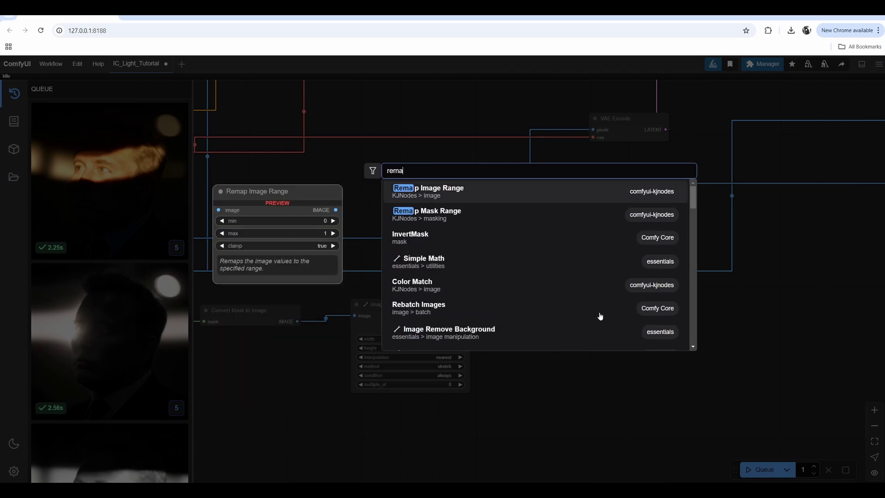
{"action": "left_click", "coordinate": [504, 191]}
{"action": "left_click_drag", "start_coordinate": [467, 315], "coordinate": [582, 335]}
Set the Remap Image Range minimum to 0.30 and maximum to 0.75.
{"action": "left_click", "coordinate": [679, 343]}
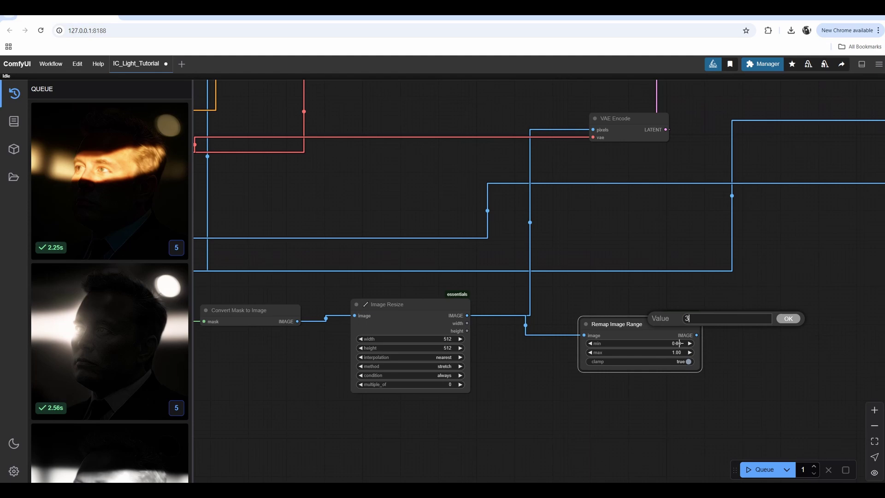
{"action": "type", "text": "3"}
{"action": "key", "text": "Return"}
{"action": "left_click", "coordinate": [679, 344]}
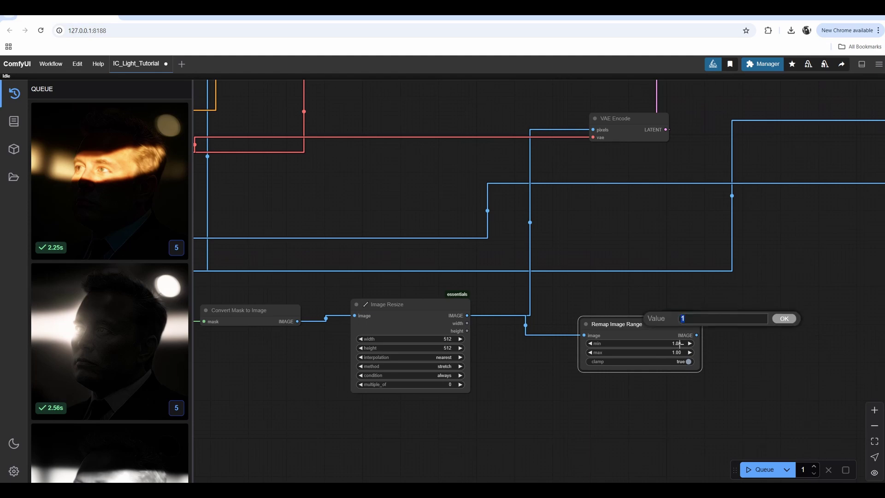
{"action": "type", "text": ".3"}
{"action": "key", "text": "Return"}
{"action": "left_click_drag", "start_coordinate": [674, 352], "coordinate": [624, 330]}
{"action": "left_click_drag", "start_coordinate": [694, 329], "coordinate": [626, 322]}
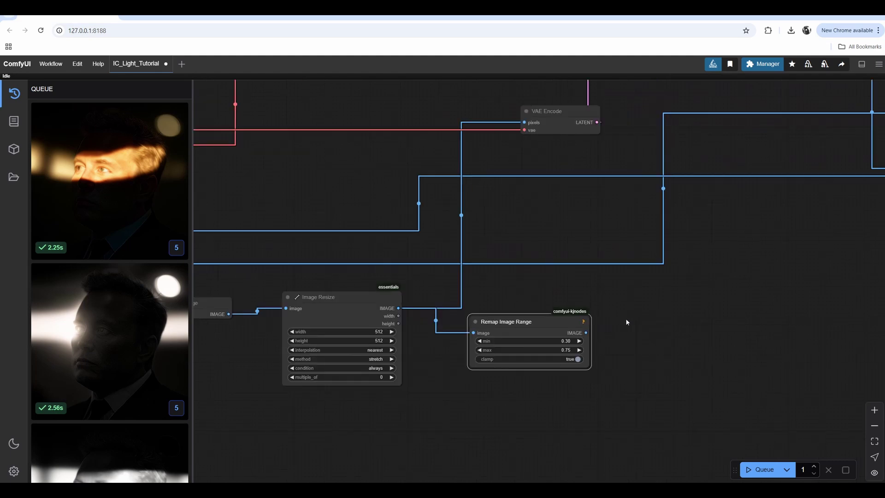
{"action": "double_click", "coordinate": [709, 286]}
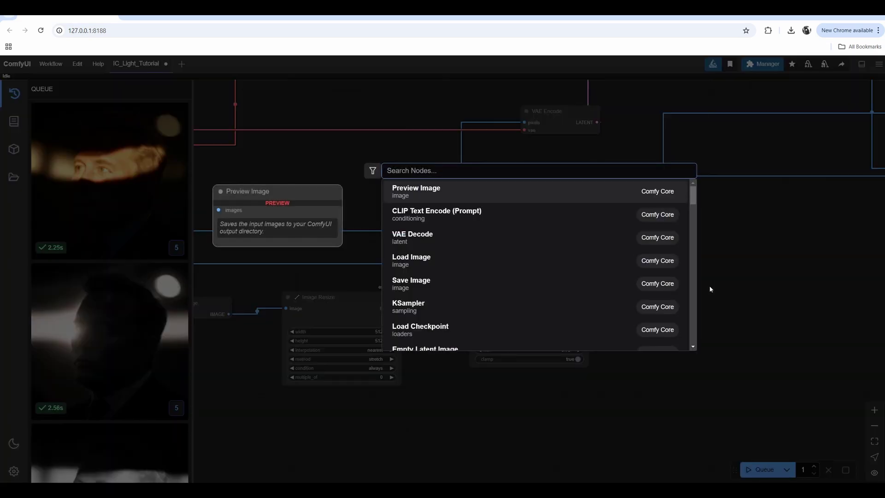
Insert a Mask Blur node between Load Image's MASK output and Convert Mask to Image.
{"action": "type", "text": "blu"}
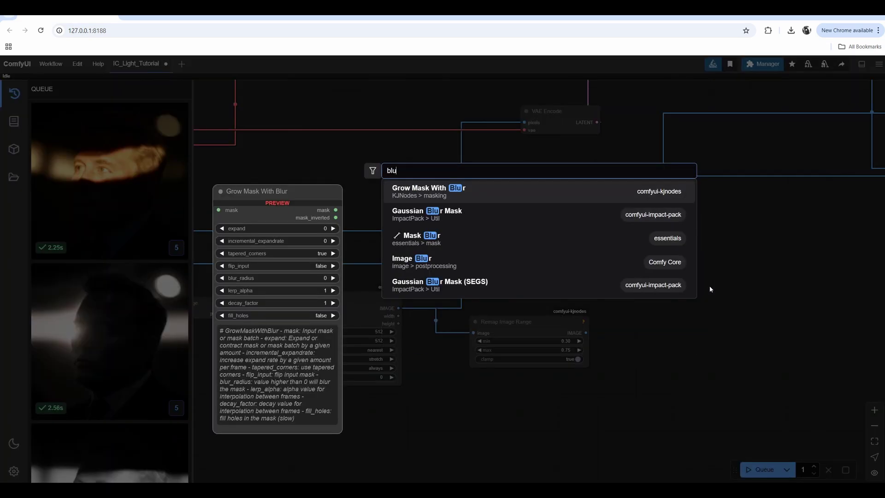
{"action": "left_click", "coordinate": [478, 241]}
{"action": "left_click_drag", "start_coordinate": [710, 310], "coordinate": [648, 347]}
{"action": "left_click_drag", "start_coordinate": [585, 332], "coordinate": [681, 316]}
{"action": "left_click", "coordinate": [664, 312]}
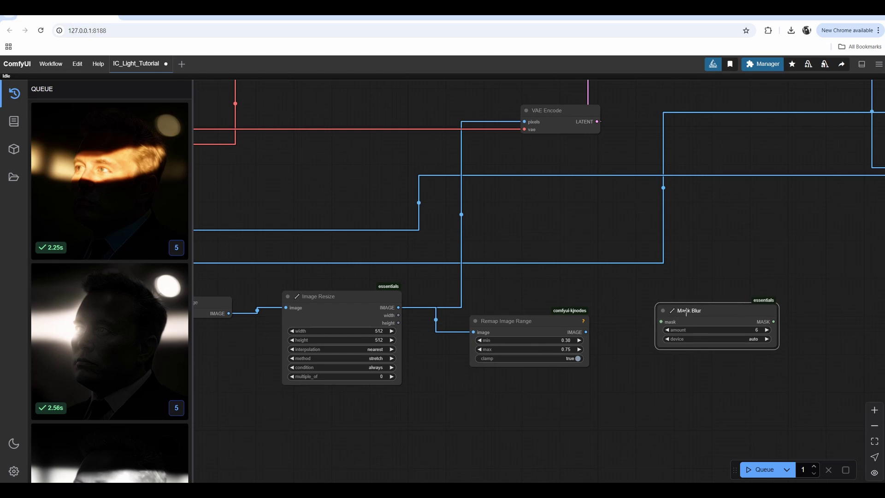
{"action": "scroll", "coordinate": [646, 352], "scroll_direction": "down", "scroll_amount": 3}
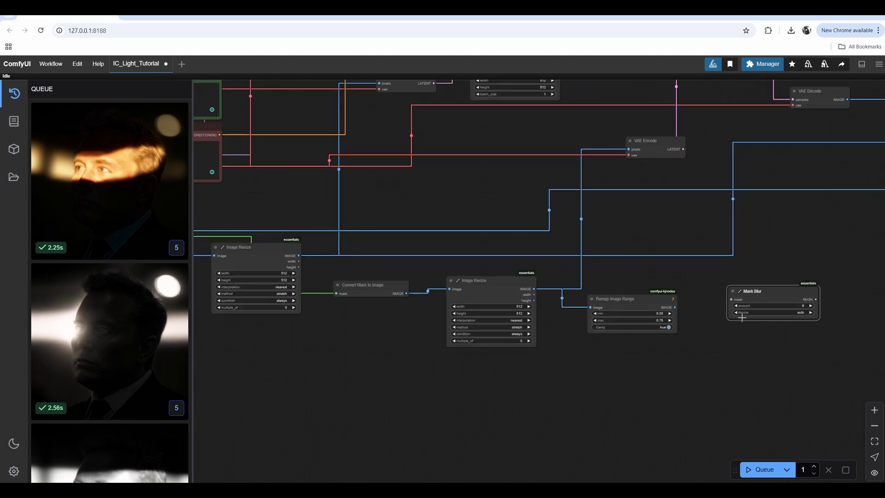
{"action": "left_click_drag", "start_coordinate": [759, 290], "coordinate": [529, 330]}
{"action": "scroll", "coordinate": [529, 330], "scroll_direction": "up", "scroll_amount": 2}
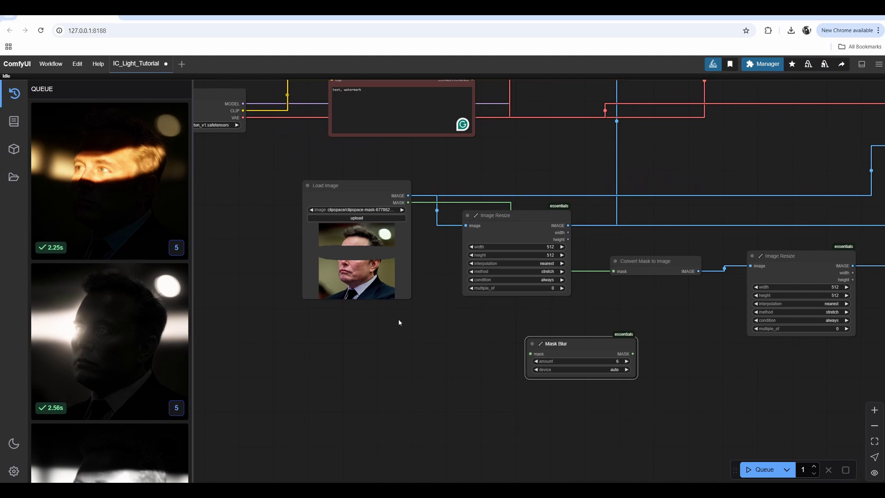
{"action": "left_click_drag", "start_coordinate": [382, 218], "coordinate": [424, 234]}
{"action": "left_click_drag", "start_coordinate": [275, 216], "coordinate": [524, 340]}
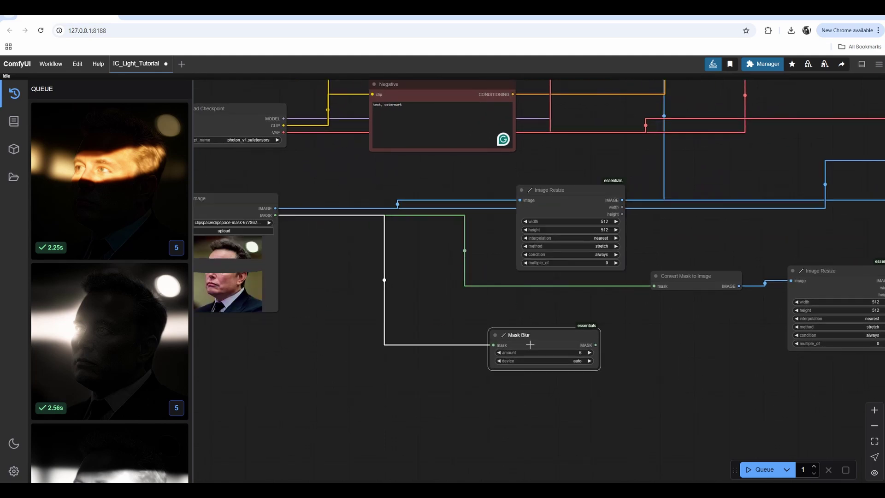
{"action": "left_click_drag", "start_coordinate": [595, 344], "coordinate": [654, 287]}
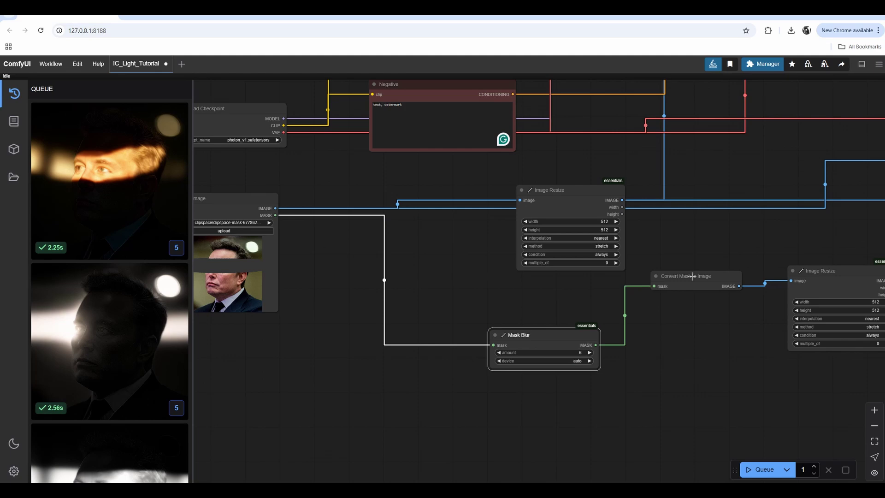
Set the blur amount to 66, add a Mask Preview of the blurred mask, and queue.
{"action": "left_click", "coordinate": [575, 353]}
{"action": "key", "text": "Return"}
{"action": "scroll", "coordinate": [715, 273], "scroll_direction": "down", "scroll_amount": 5}
{"action": "scroll", "coordinate": [573, 265], "scroll_direction": "up", "scroll_amount": 8}
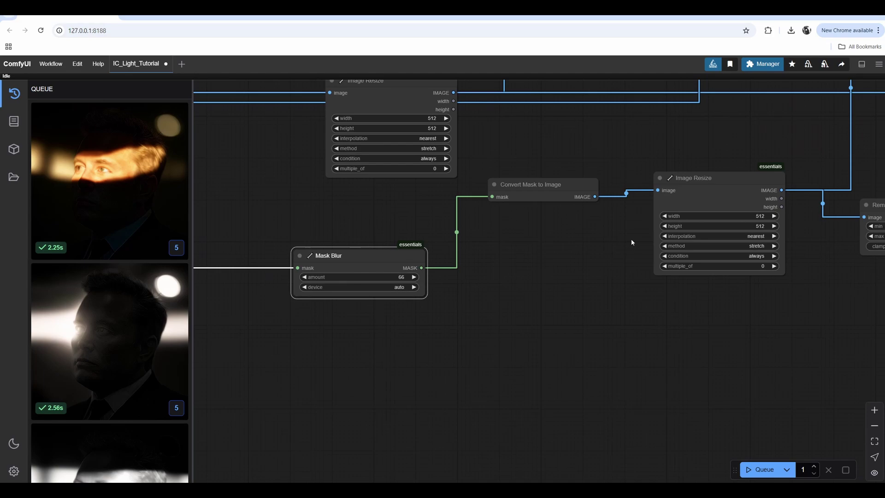
{"action": "double_click", "coordinate": [474, 295]}
{"action": "type", "text": "mask p"}
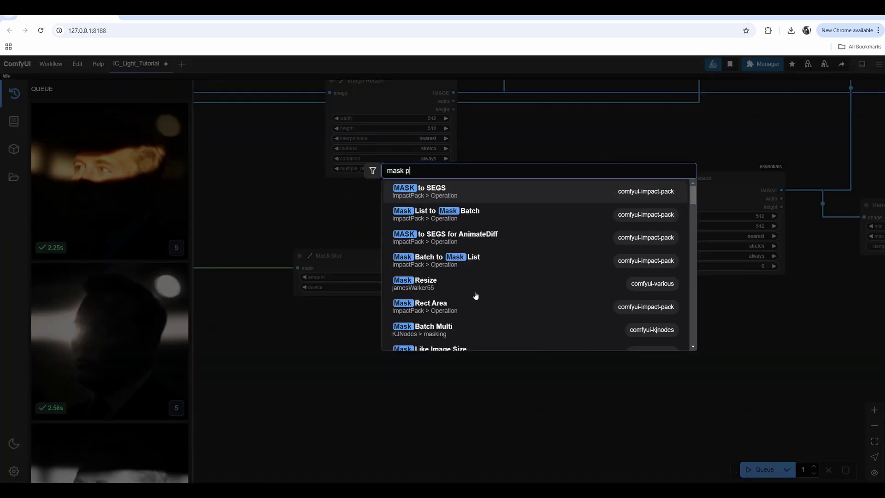
{"action": "type", "text": "rev"}
{"action": "key", "text": "Return"}
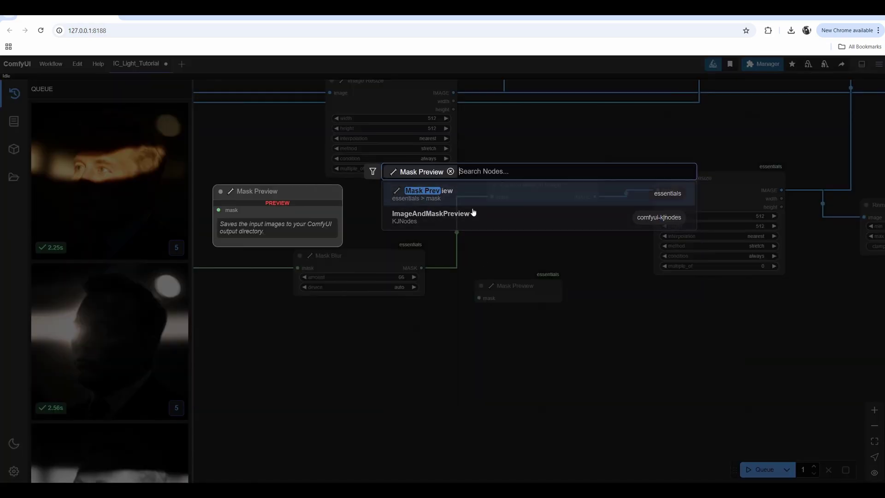
{"action": "left_click_drag", "start_coordinate": [506, 285], "coordinate": [515, 305]}
{"action": "left_click_drag", "start_coordinate": [422, 267], "coordinate": [488, 318]}
{"action": "key", "text": "ctrl+Return"}
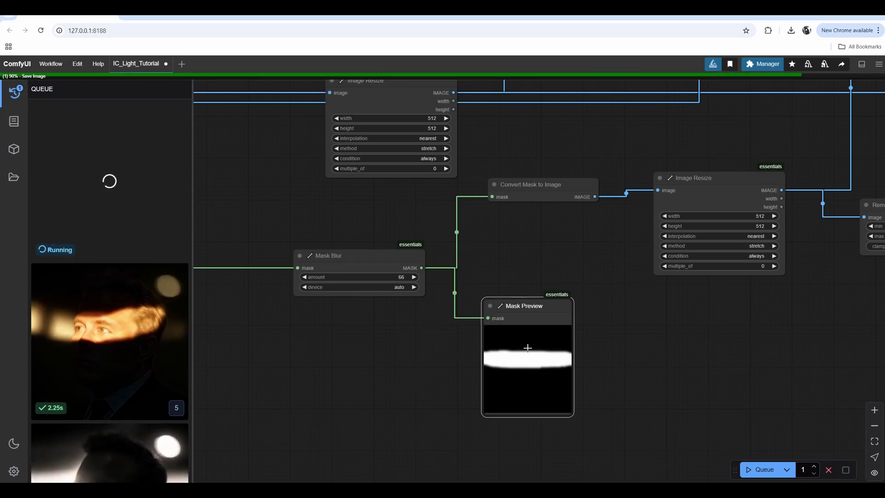
Feed Remap Image Range's output into VAE Encode's pixels input.
{"action": "scroll", "coordinate": [739, 210], "scroll_direction": "down", "scroll_amount": 5}
{"action": "left_click_drag", "start_coordinate": [623, 334], "coordinate": [604, 362]}
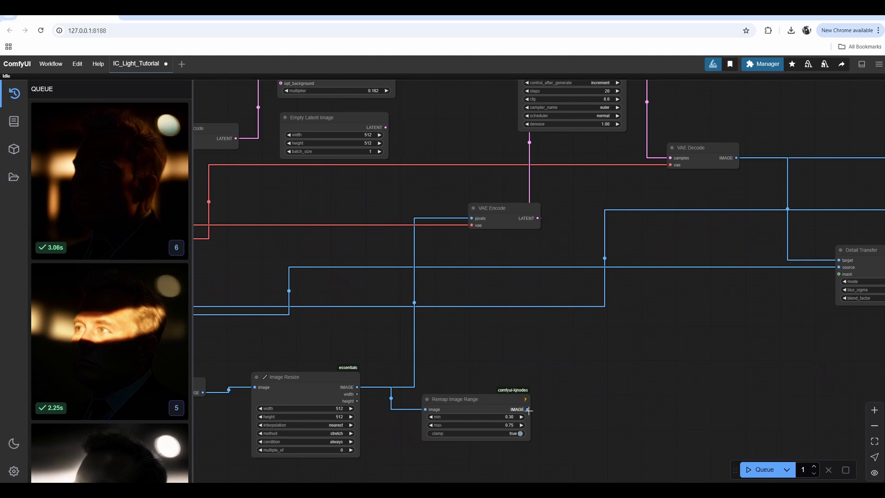
{"action": "left_click", "coordinate": [502, 203]}
{"action": "scroll", "coordinate": [632, 212], "scroll_direction": "up", "scroll_amount": 5}
{"action": "left_click_drag", "start_coordinate": [631, 212], "coordinate": [621, 196]}
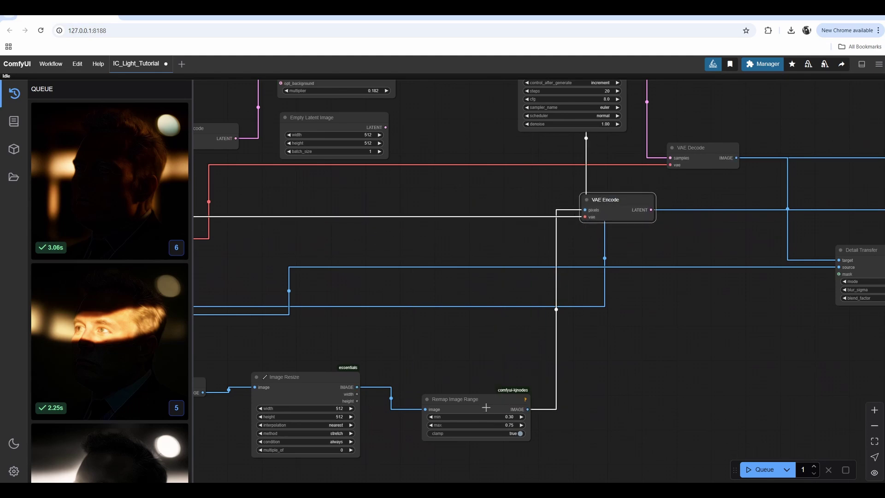
{"action": "left_click_drag", "start_coordinate": [485, 408], "coordinate": [465, 379]}
Queue eight more relighting runs of the portrait with the softened mask.
{"action": "key", "text": "ctrl+Return"}
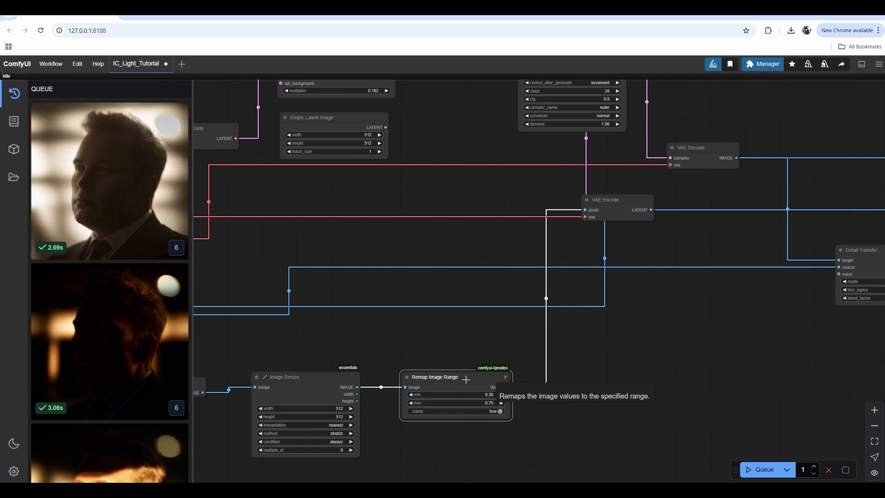
{"action": "key", "text": "ctrl+Return"}
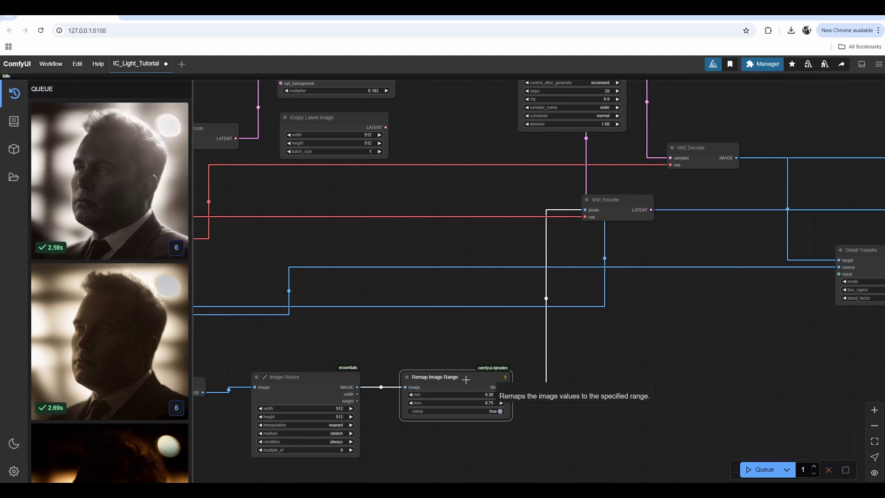
{"action": "key", "text": "ctrl+Return"}
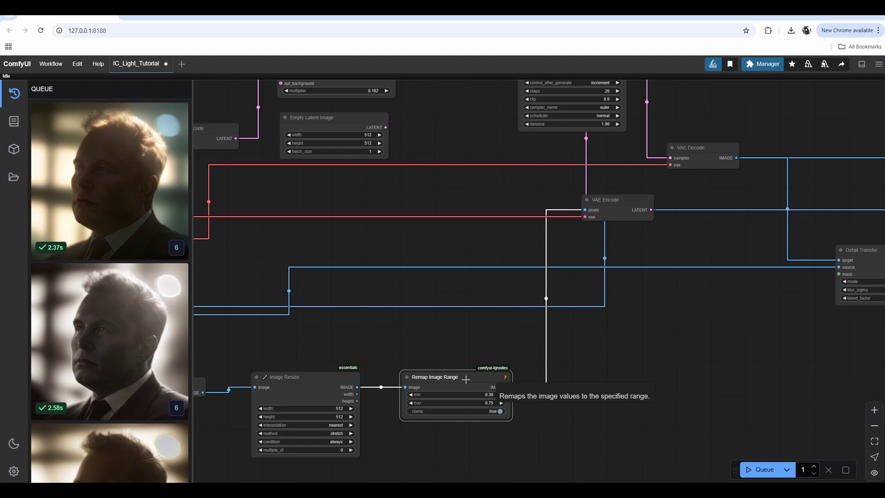
{"action": "key", "text": "ctrl+Return"}
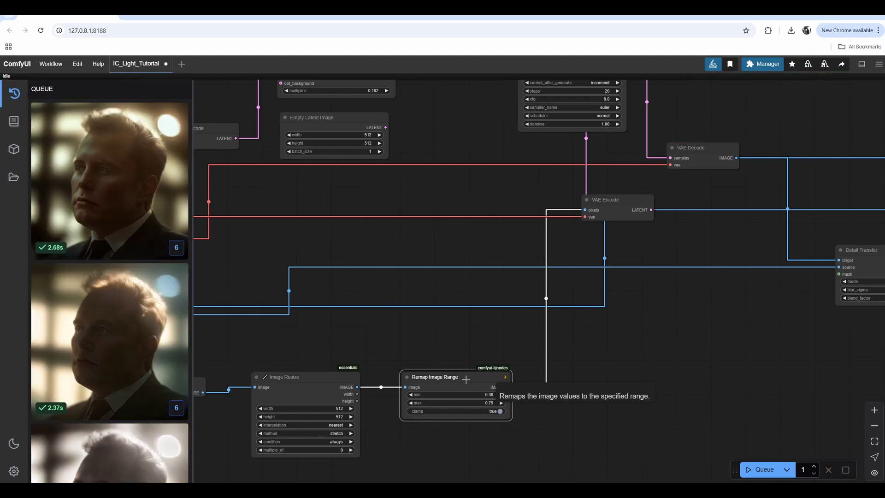
{"action": "key", "text": "ctrl+Return"}
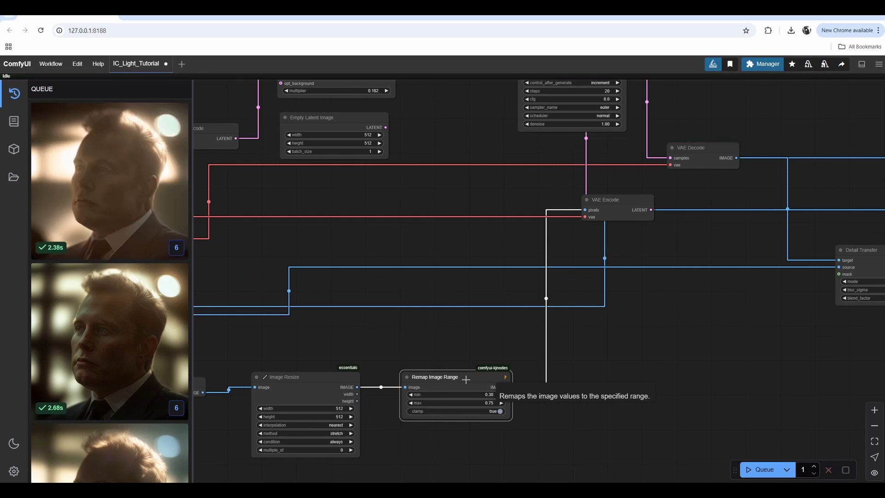
{"action": "key", "text": "ctrl+Return"}
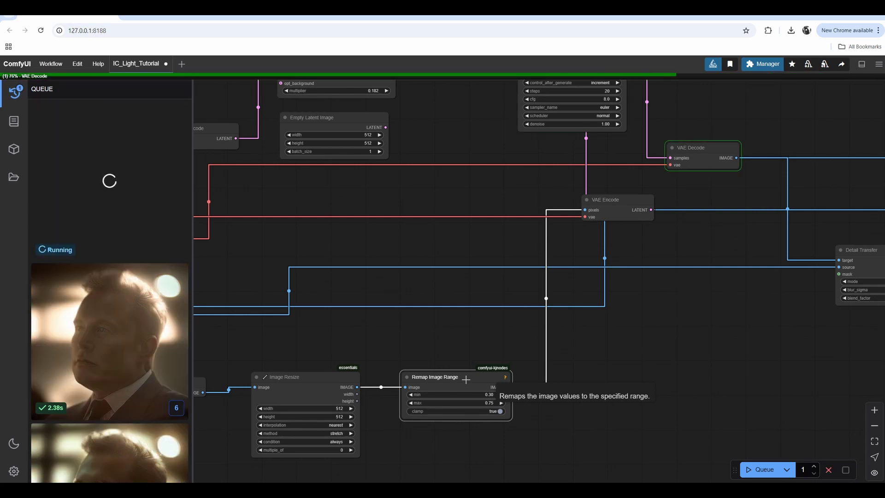
{"action": "key", "text": "ctrl+Return"}
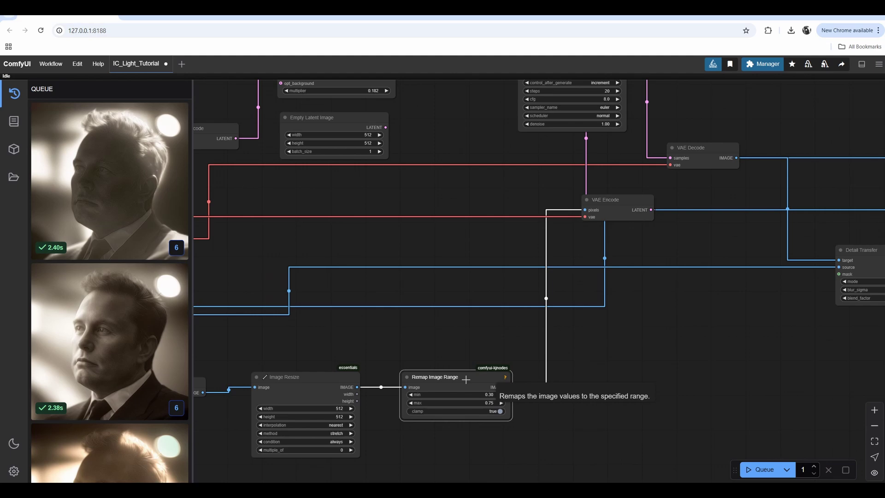
{"action": "key", "text": "ctrl+Return"}
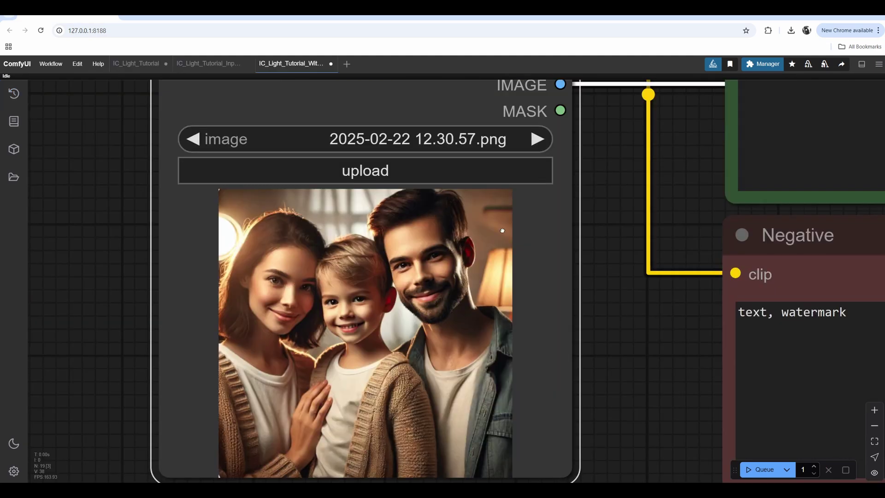
Open the Queue sidebar and scroll through the generated results.
{"action": "scroll", "coordinate": [502, 230], "scroll_direction": "down", "scroll_amount": 3}
{"action": "key", "text": "q"}
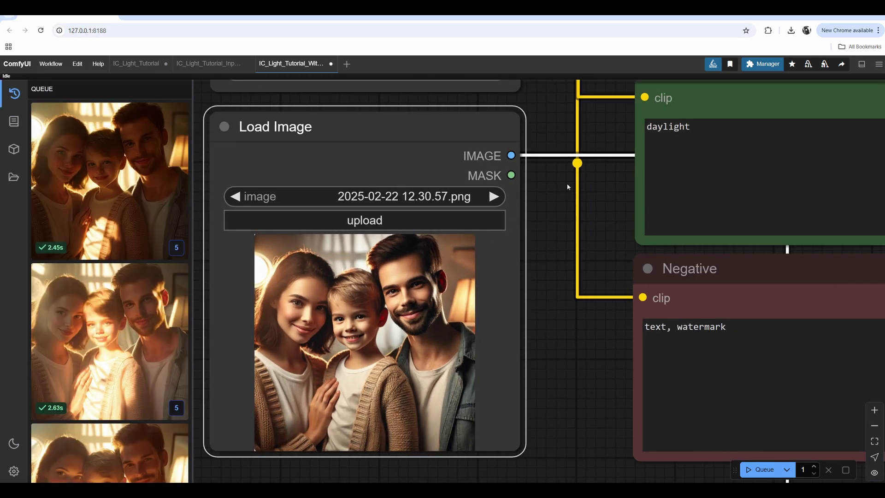
{"action": "scroll", "coordinate": [122, 164], "scroll_direction": "down", "scroll_amount": 3}
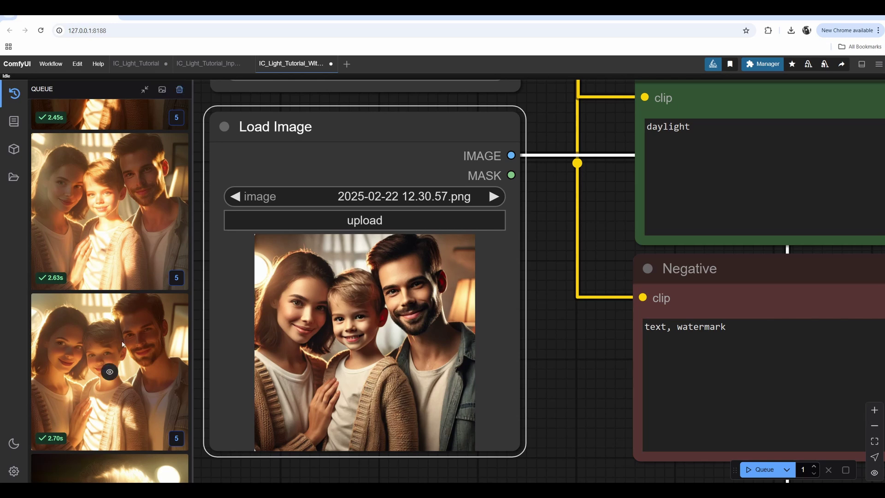
{"action": "scroll", "coordinate": [121, 364], "scroll_direction": "up", "scroll_amount": 3}
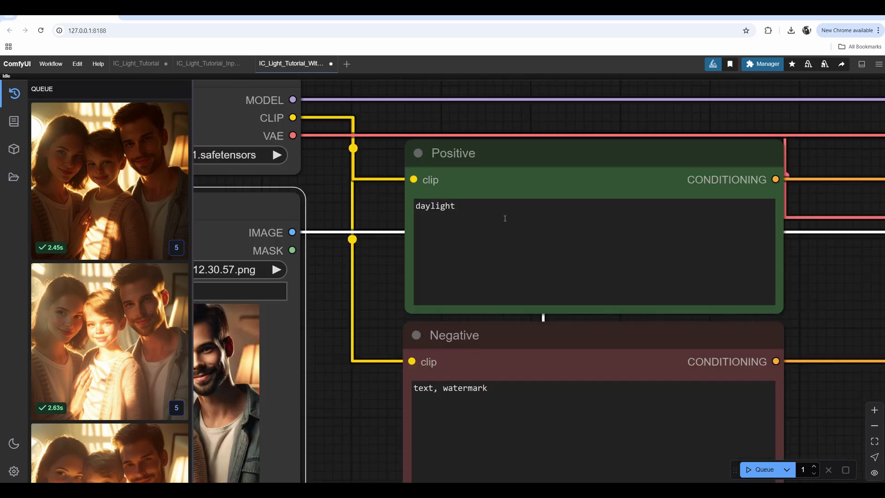
Append 'beam of light' to the positive prompt and queue three family-photo relighting runs.
{"action": "left_click", "coordinate": [504, 217]}
{"action": "type", "text": "b"}
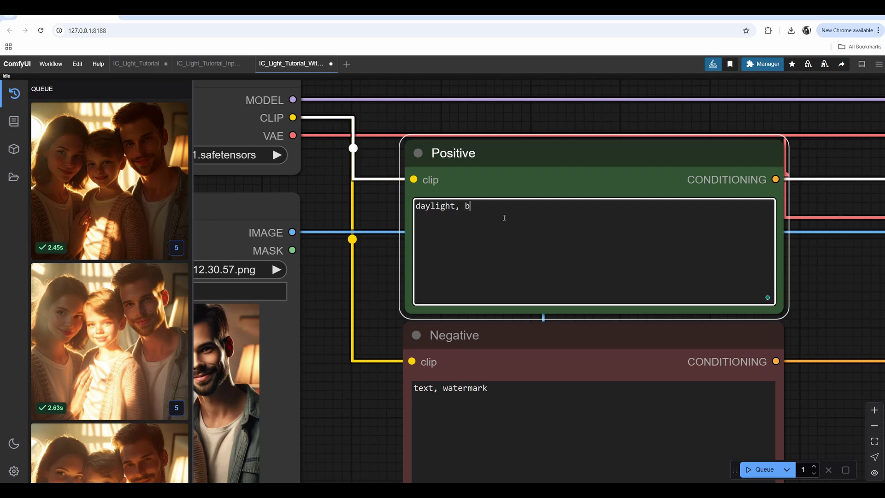
{"action": "type", "text": "eam of light"}
{"action": "key", "text": "ctrl+Return"}
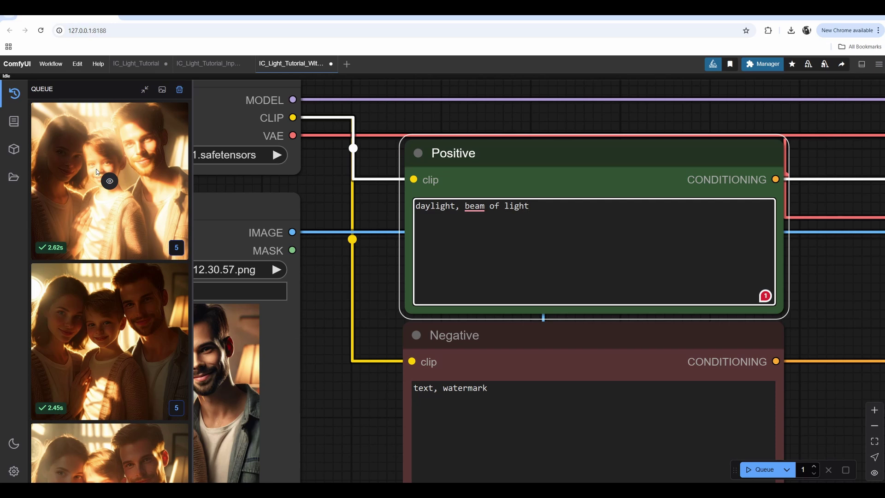
{"action": "left_click_drag", "start_coordinate": [268, 242], "coordinate": [474, 215]}
{"action": "key", "text": "ctrl+Return"}
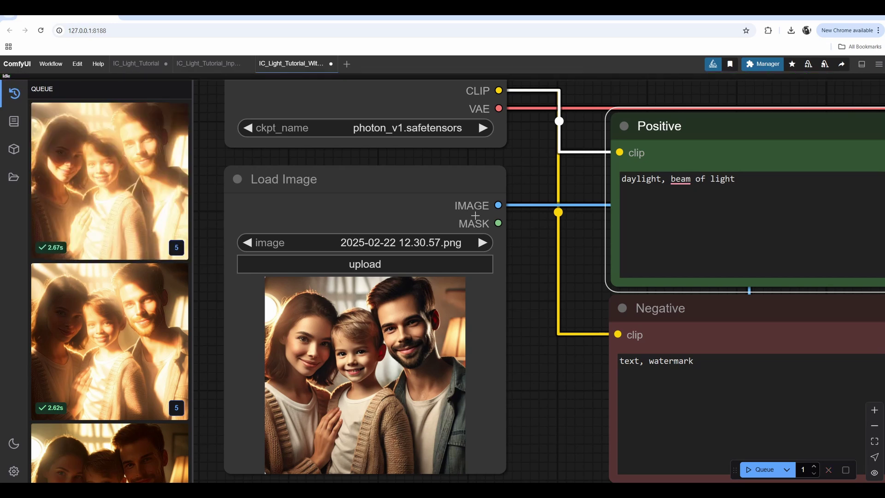
{"action": "key", "text": "ctrl+Return"}
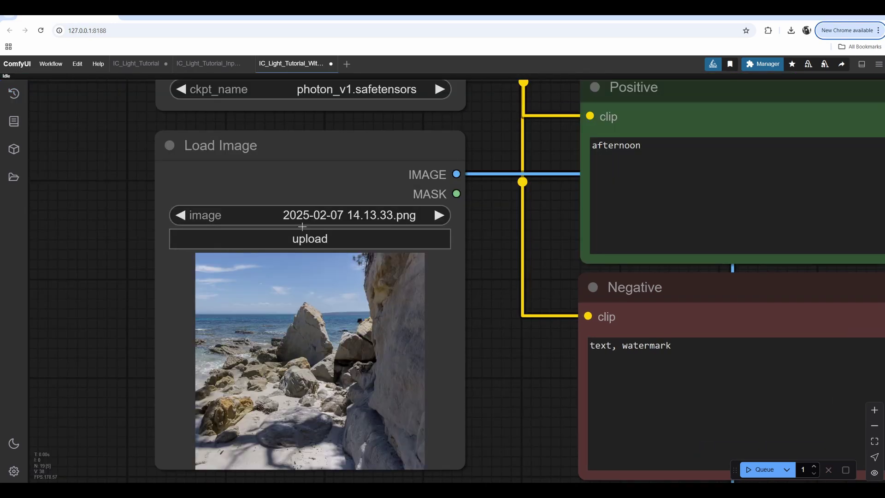
Open the Queue sidebar and preview the 2.30s beach result enlarged.
{"action": "left_click", "coordinate": [276, 145]}
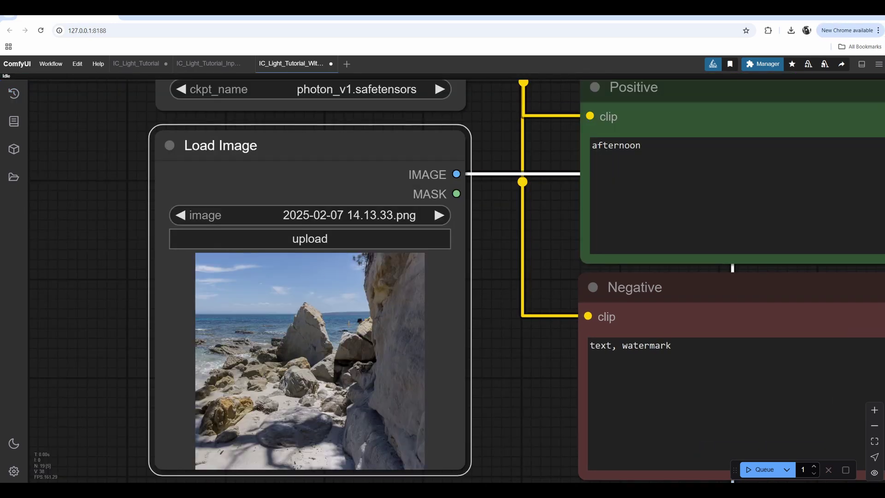
{"action": "key", "text": "q"}
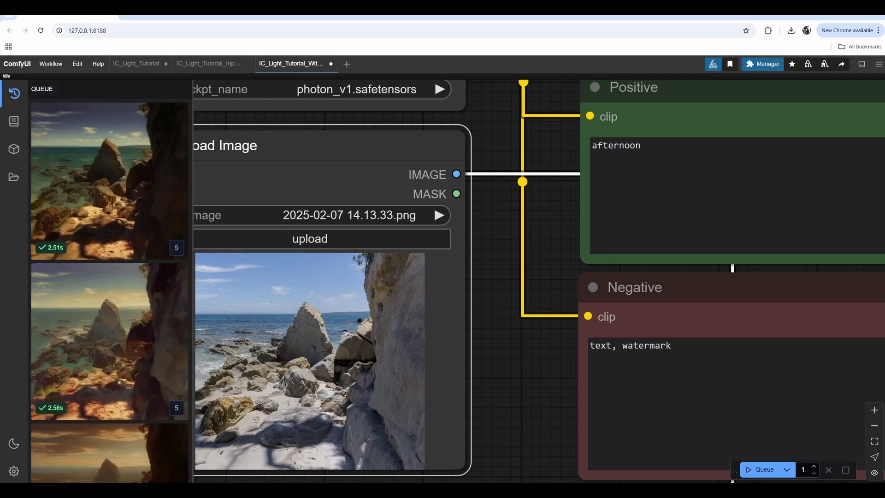
{"action": "mouse_move", "coordinate": [119, 353]}
{"action": "scroll", "coordinate": [102, 400], "scroll_direction": "down", "scroll_amount": 10}
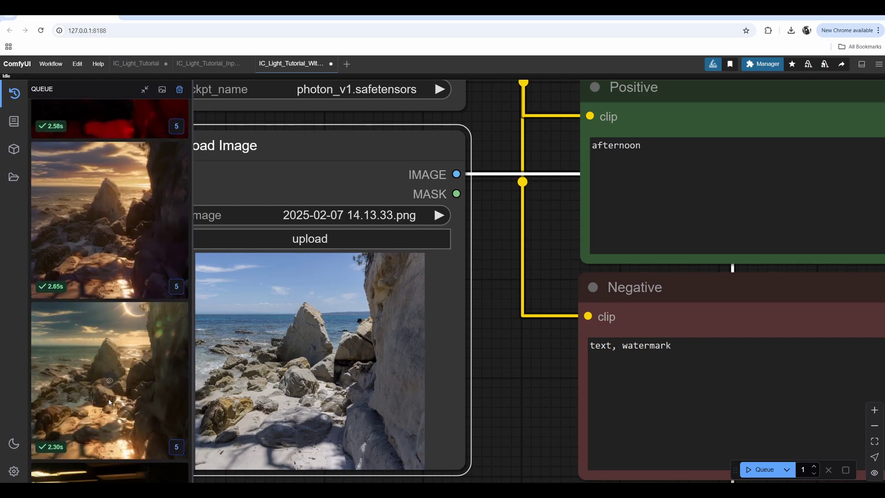
{"action": "left_click", "coordinate": [109, 381]}
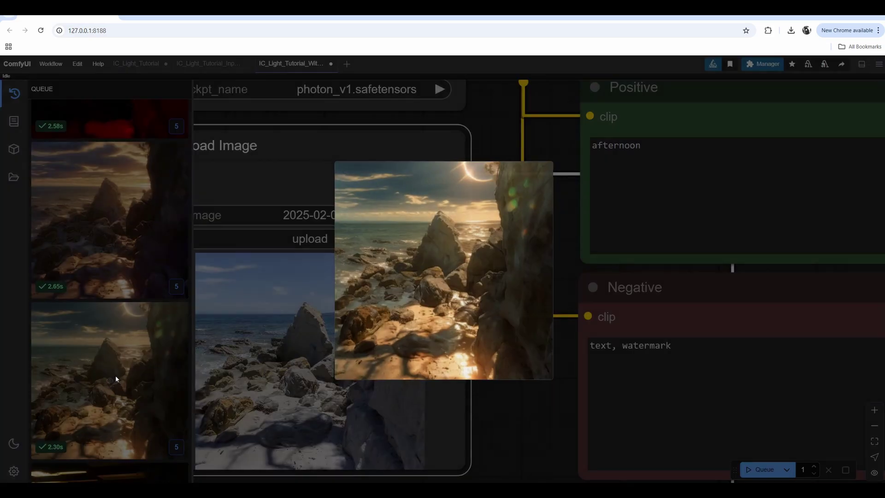
{"action": "left_click", "coordinate": [120, 377]}
Zoom and pan to the before/after comparison of the relit beach against the original.
{"action": "scroll", "coordinate": [104, 304], "scroll_direction": "up", "scroll_amount": 3}
{"action": "scroll", "coordinate": [105, 305], "scroll_direction": "up", "scroll_amount": 3}
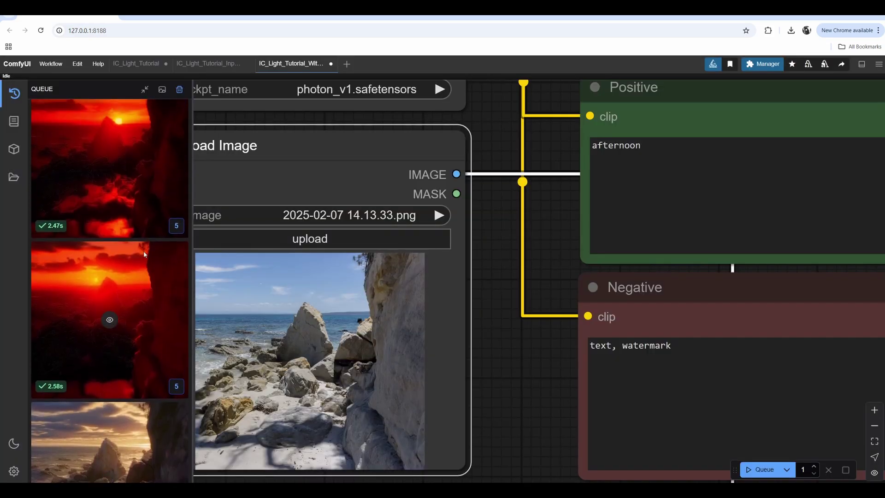
{"action": "scroll", "coordinate": [114, 364], "scroll_direction": "up", "scroll_amount": 5}
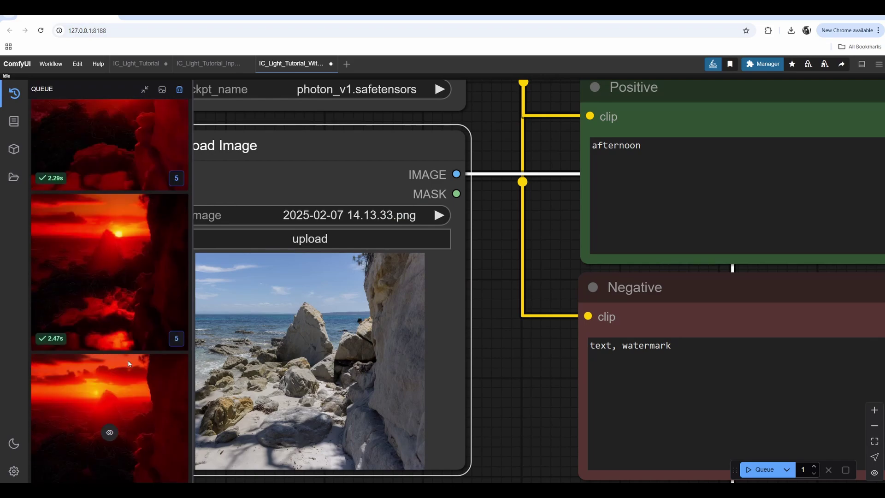
{"action": "scroll", "coordinate": [122, 356], "scroll_direction": "up", "scroll_amount": 5}
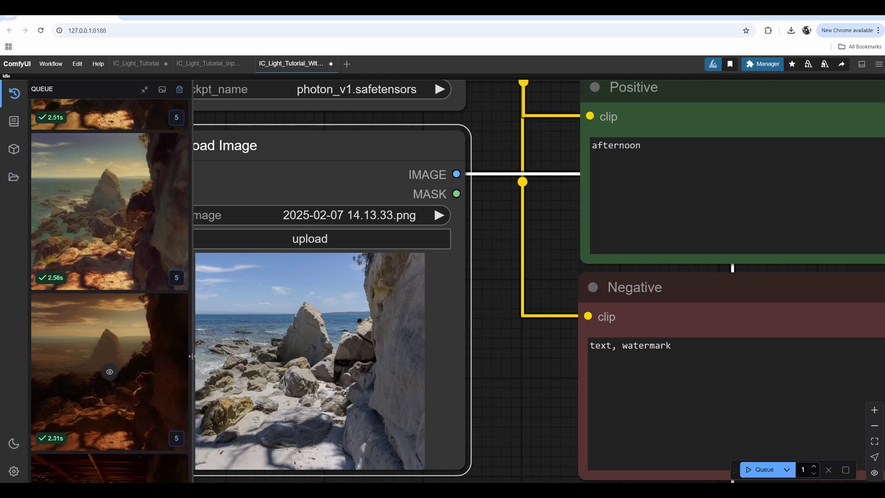
{"action": "scroll", "coordinate": [102, 353], "scroll_direction": "up", "scroll_amount": 2}
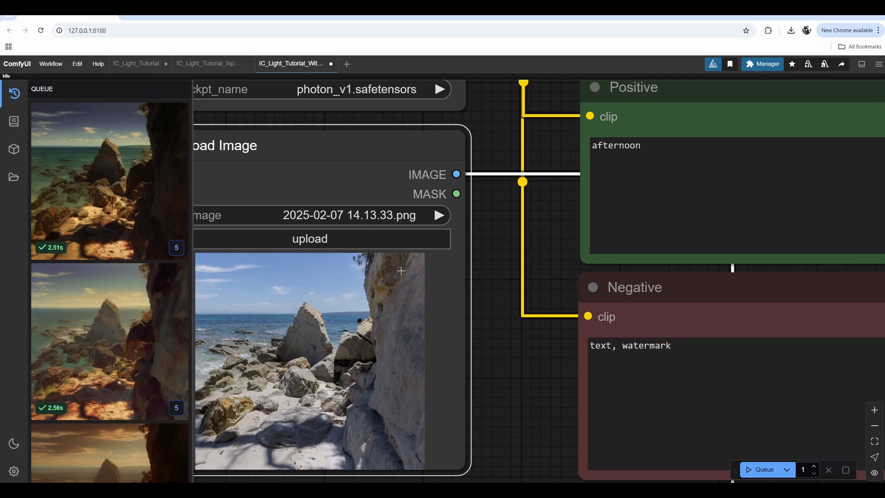
{"action": "left_click_drag", "start_coordinate": [426, 269], "coordinate": [566, 257]}
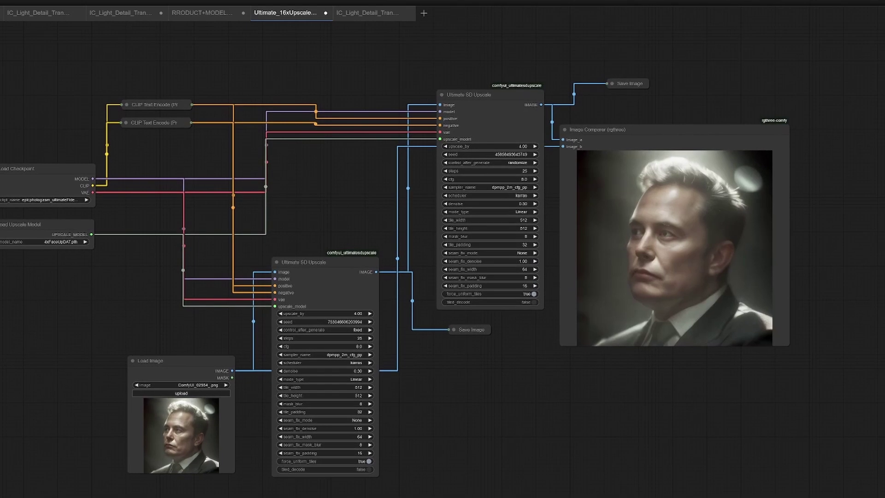
Zoom and pan to the Image Comparer to inspect the upscaled portrait's face close-up.
{"action": "scroll", "coordinate": [323, 320], "scroll_direction": "up", "scroll_amount": 2}
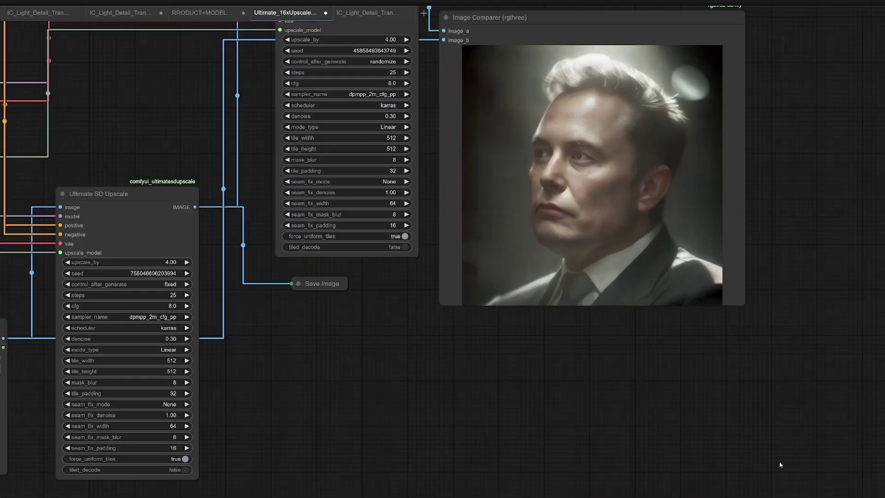
{"action": "left_click_drag", "start_coordinate": [583, 483], "coordinate": [781, 488]}
{"action": "scroll", "coordinate": [782, 488], "scroll_direction": "up", "scroll_amount": 3}
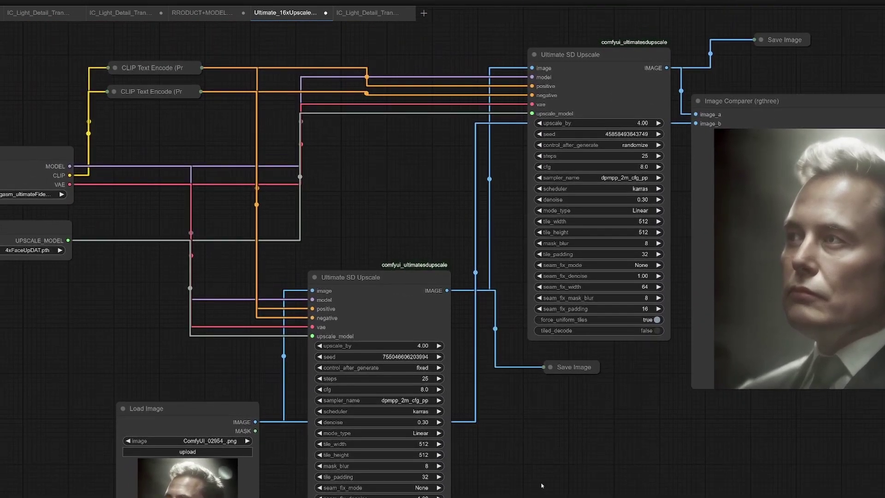
{"action": "left_click_drag", "start_coordinate": [541, 485], "coordinate": [549, 419]}
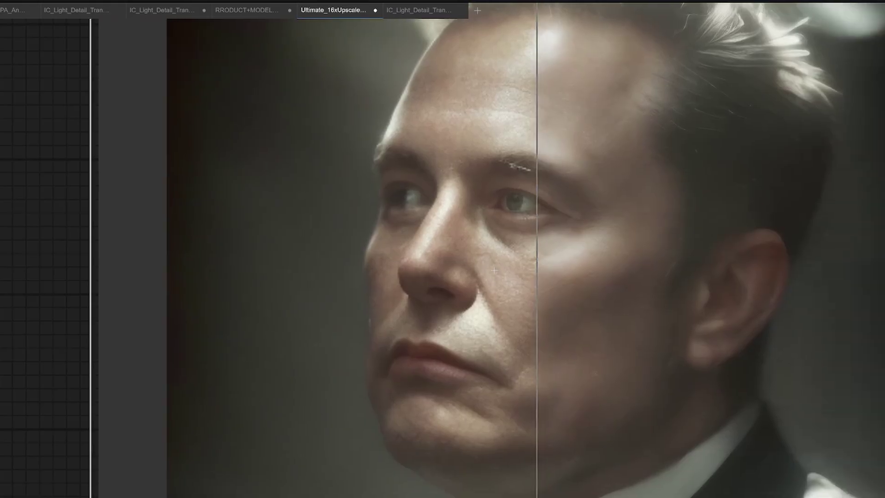
{"action": "left_click_drag", "start_coordinate": [537, 267], "coordinate": [435, 256]}
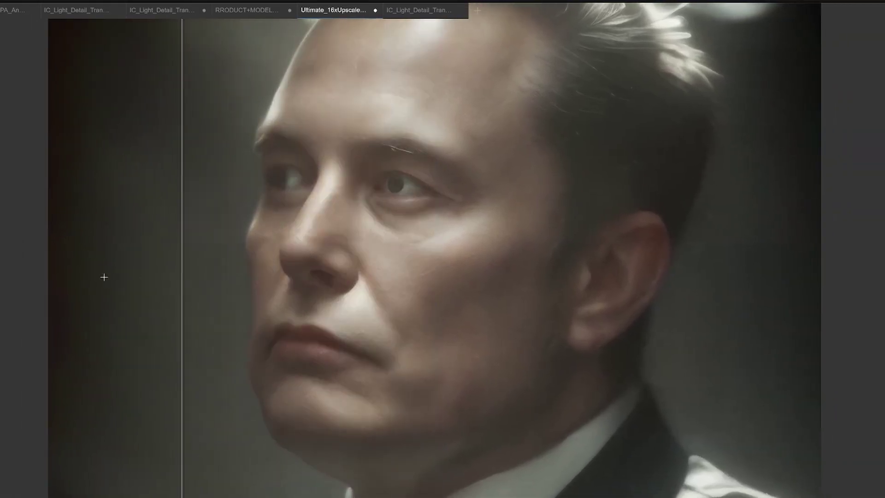